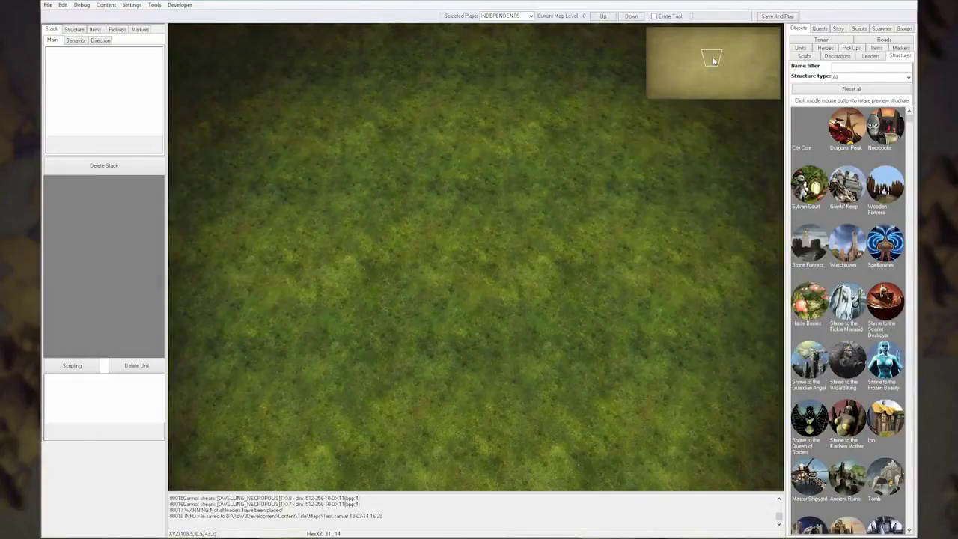
Paint a ridge of temperate Mountains 00: Default terrain across the grass in the northern part of the map
drag(711, 63, 714, 63)
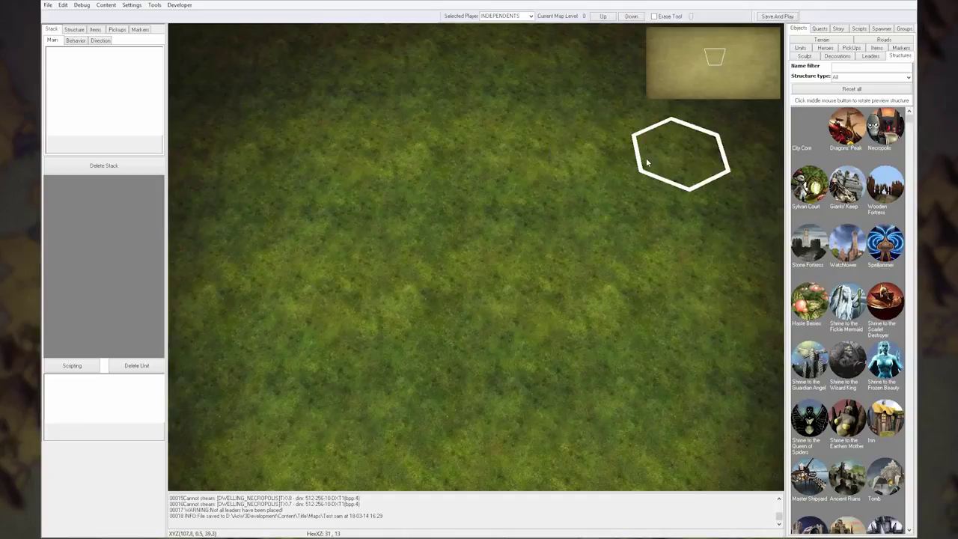
click(819, 39)
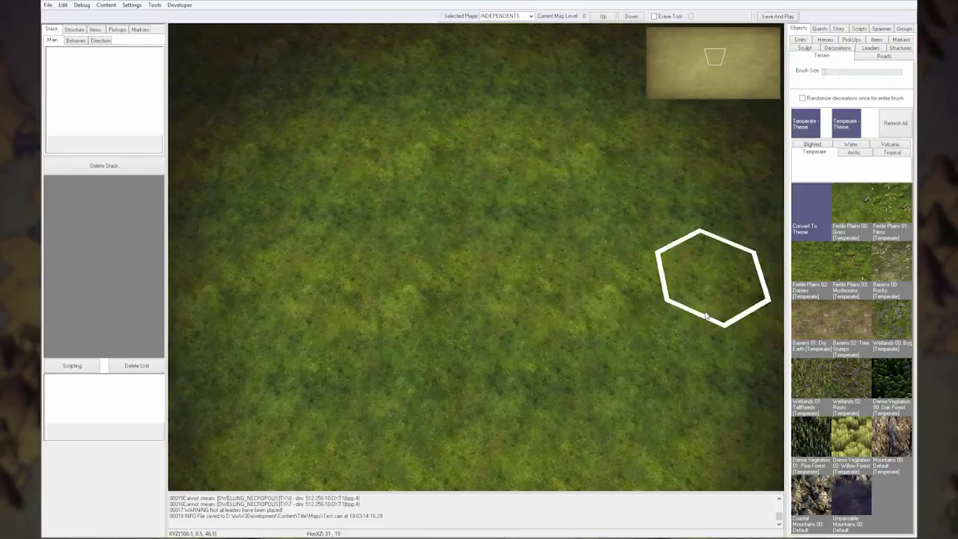
click(877, 429)
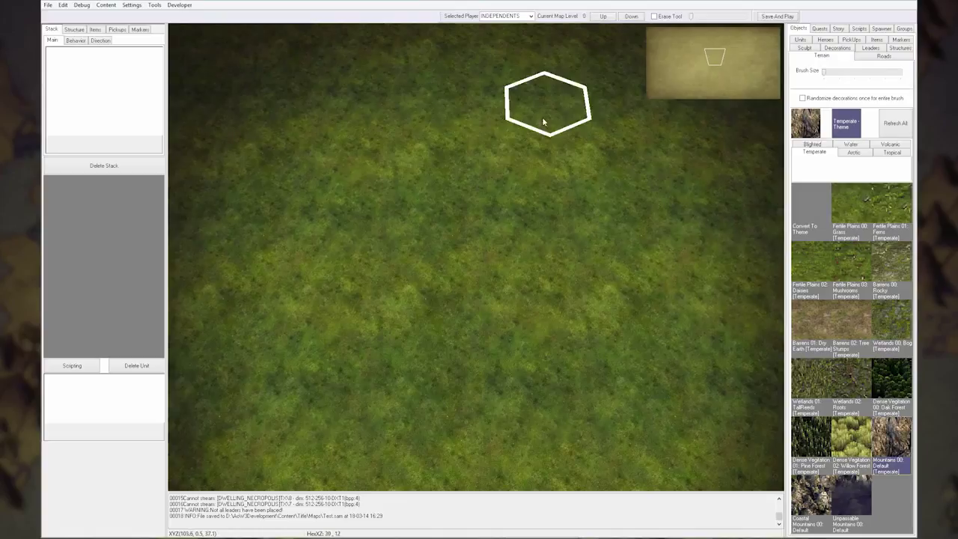
mouse_move(545, 122)
mouse_down()
mouse_move(406, 127)
mouse_move(360, 166)
mouse_move(376, 165)
mouse_up()
scroll(376, 164, up, 3)
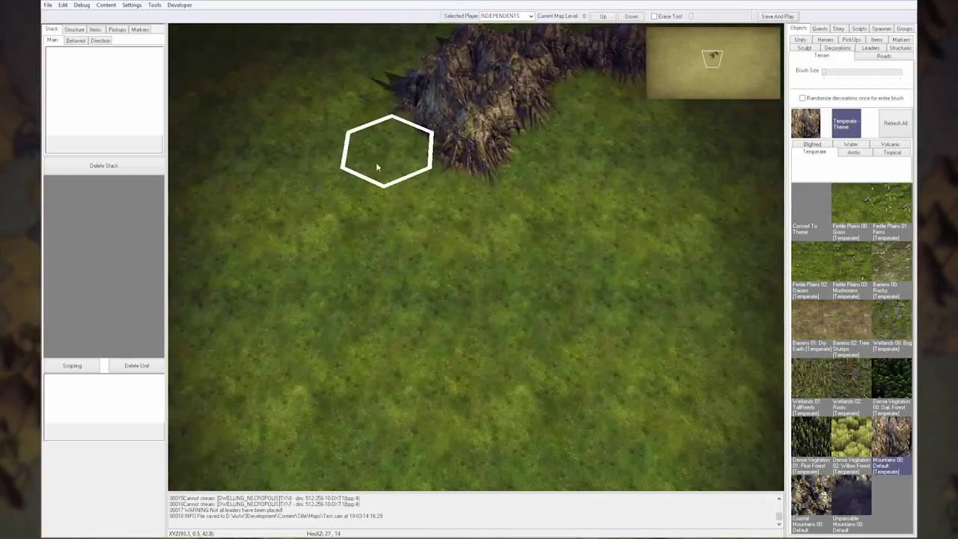
Widen the ridge with more default mountain tiles, adding rows along its middle and eastern part
scroll(376, 164, down, 5)
mouse_move(341, 193)
mouse_down()
mouse_move(314, 180)
mouse_move(396, 151)
mouse_move(363, 183)
mouse_move(512, 163)
mouse_move(315, 214)
mouse_move(538, 190)
mouse_move(575, 165)
mouse_up()
middle_drag(575, 164, 498, 165)
mouse_move(522, 63)
middle_down()
mouse_move(498, 136)
mouse_move(487, 135)
middle_up()
mouse_move(487, 135)
mouse_down()
mouse_move(393, 127)
mouse_move(447, 157)
mouse_move(420, 117)
mouse_move(326, 164)
mouse_move(411, 114)
mouse_up()
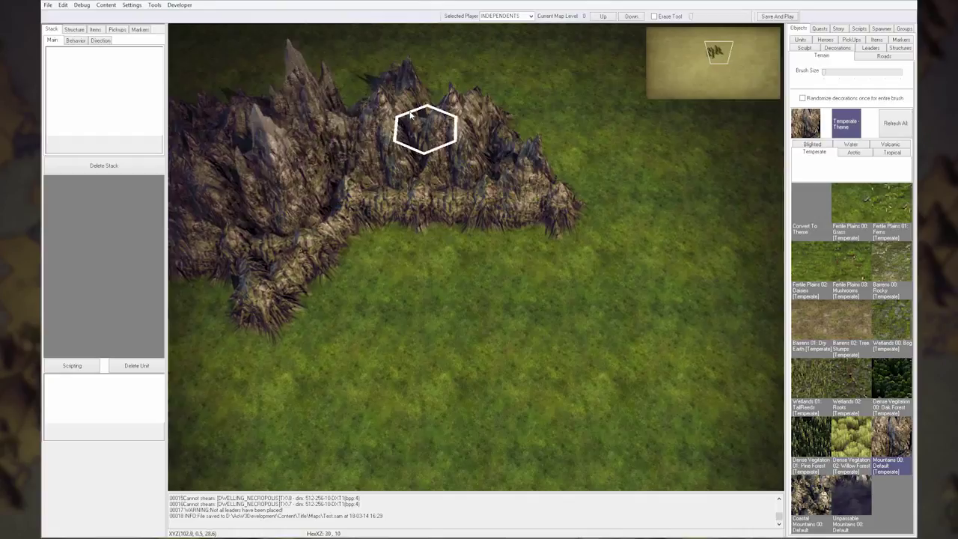
Fill out the mountain range's western side and lengthen its foot toward the southwest with default mountain tiles
middle_drag(410, 114, 573, 117)
mouse_move(412, 199)
mouse_down()
mouse_move(352, 310)
mouse_move(430, 212)
mouse_up()
middle_drag(443, 242, 441, 172)
middle_drag(400, 140, 401, 197)
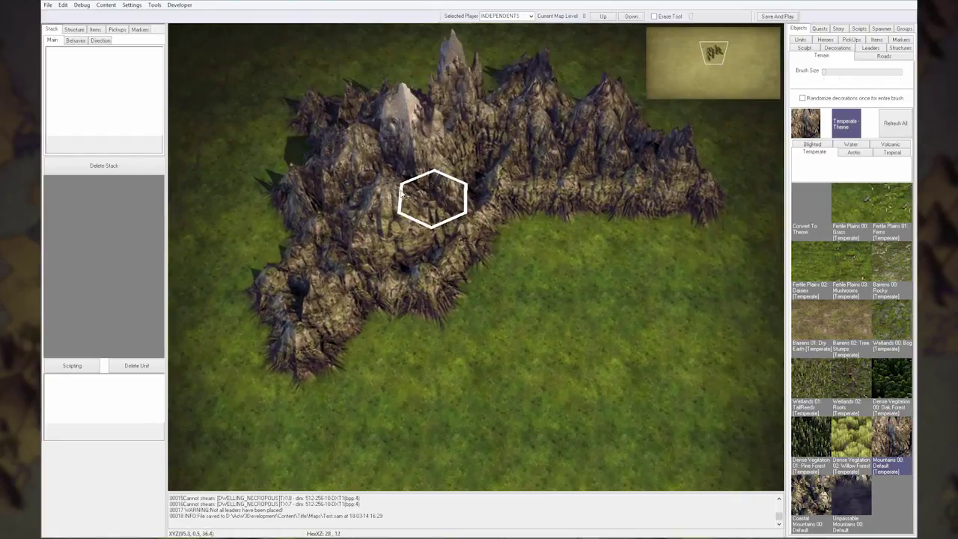
click(401, 197)
drag(400, 194, 401, 194)
click(372, 241)
Extend the range's southwestern end farther west with more default mountain tiles
key(Down)
key(Left)
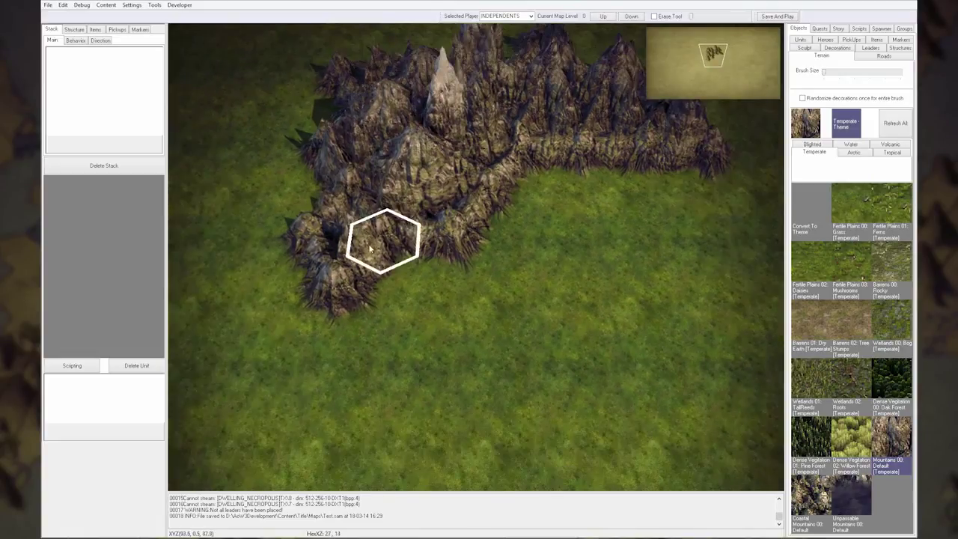
key(Right)
click(333, 232)
mouse_move(248, 306)
mouse_down()
mouse_move(401, 242)
mouse_move(205, 306)
mouse_move(235, 346)
mouse_up()
click(256, 315)
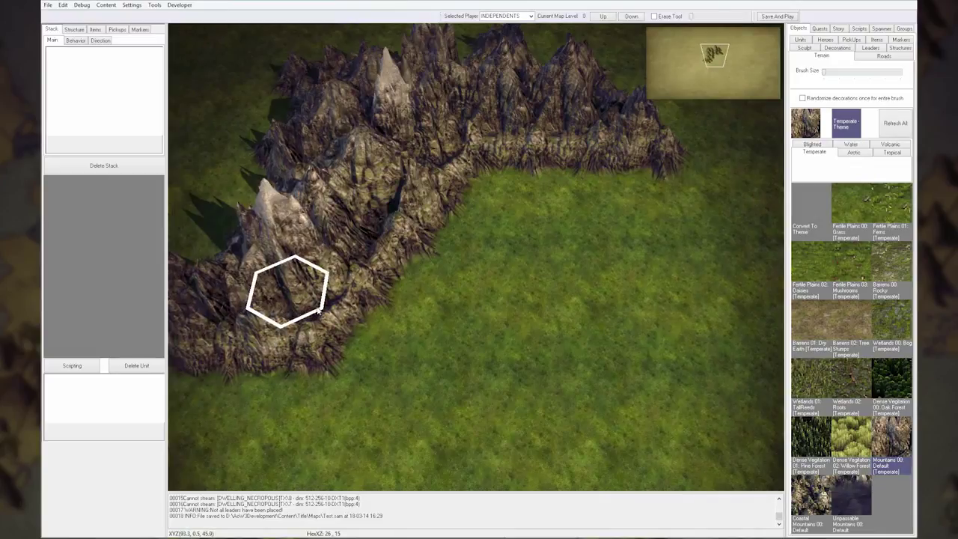
Thicken the southern flank of the central mountain range with an additional row of default mountain tiles
click(307, 308)
key(Up)
key(Right)
drag(383, 300, 450, 301)
key(Down)
key(Right)
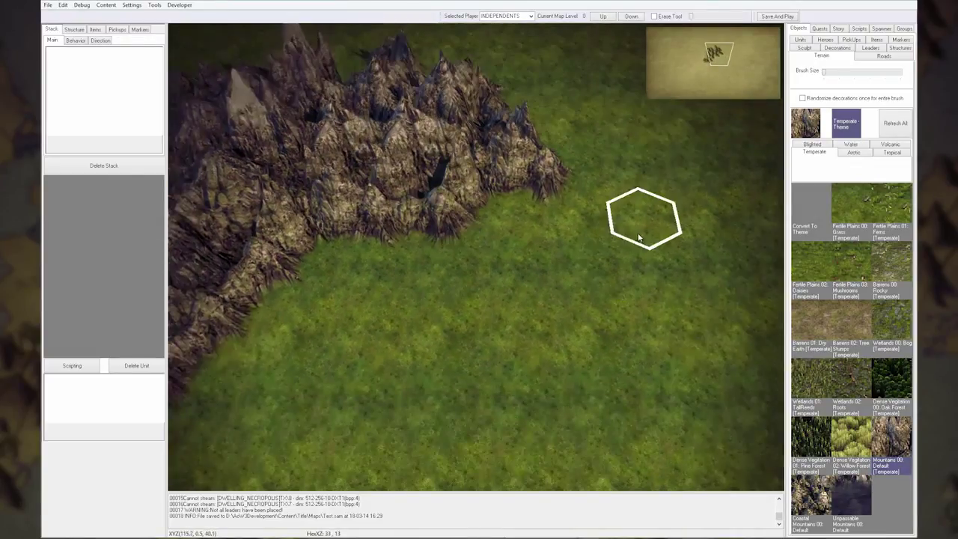
Lengthen the eastern end of the range with default mountain tiles, leaving a small grassy notch in its southern edge
key(Up)
key(Right)
click(582, 313)
mouse_move(510, 218)
mouse_down()
mouse_move(478, 183)
mouse_move(426, 184)
mouse_move(397, 143)
mouse_up()
key(Down)
key(Left)
key(Down)
scroll(425, 207, down, 2)
key(Up)
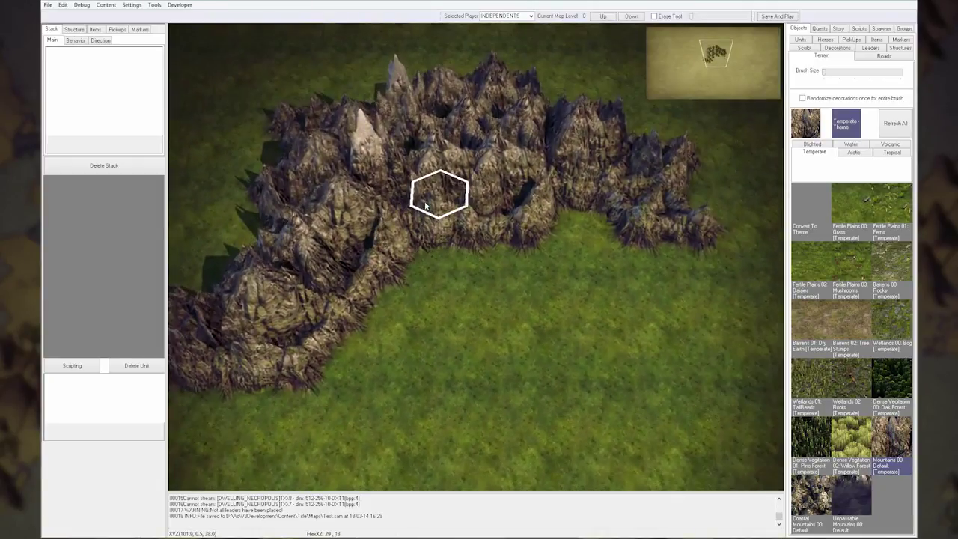
key(Down)
key(Right)
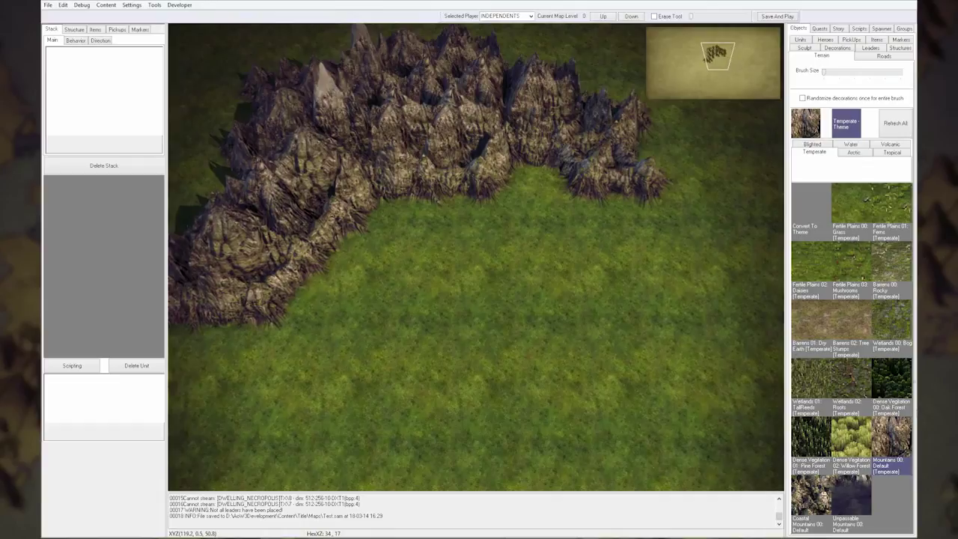
Paint a large Dense Vegetation 00: Oak Forest south of the mountains with an increased brush size
click(895, 383)
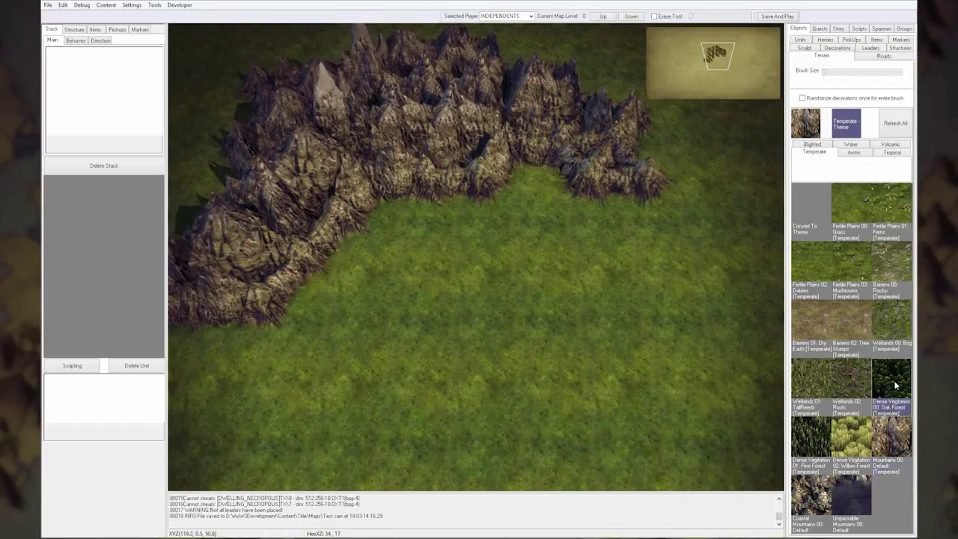
click(840, 75)
mouse_move(427, 400)
mouse_down()
mouse_move(338, 352)
mouse_move(303, 459)
mouse_move(370, 434)
mouse_move(445, 463)
mouse_move(363, 380)
mouse_up()
key(Down)
key(Left)
key(Right)
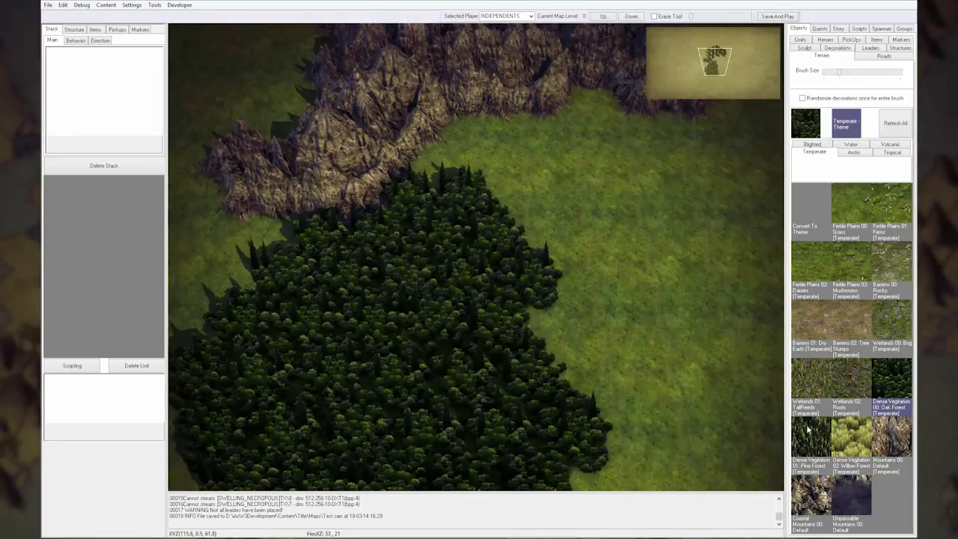
Return the brush to its smallest size and paint Dense Vegetation 01: Pine Forest along the oak forest's eastern side
click(808, 429)
mouse_move(460, 199)
mouse_down()
mouse_move(453, 331)
mouse_move(384, 314)
mouse_move(477, 355)
mouse_move(584, 436)
mouse_up()
key(Down)
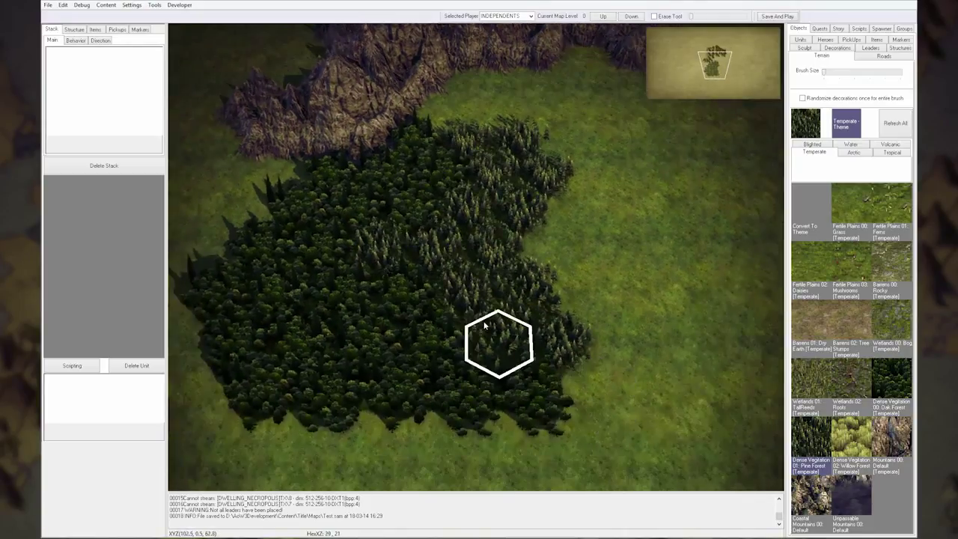
Add pine forest between the oak forest and the mountains' southwestern foot, and at the range's western tip
key(Up)
key(Right)
click(266, 251)
key(Up)
key(Left)
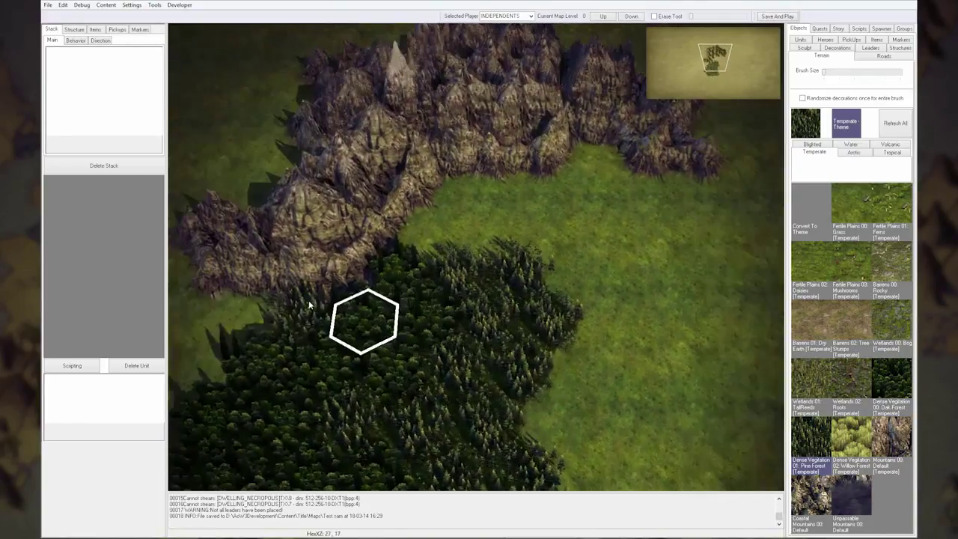
click(252, 306)
key(Left)
click(245, 277)
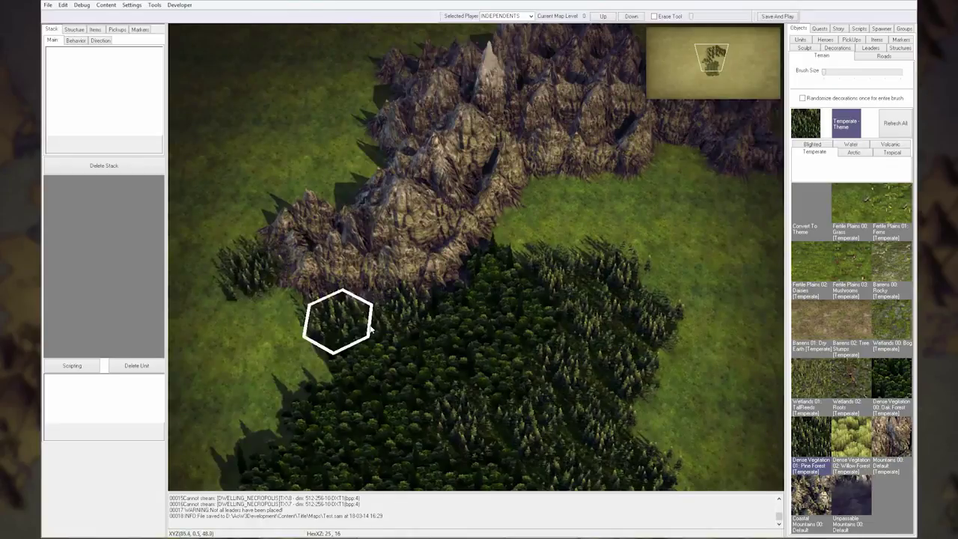
Paint pine forest behind the northwestern side of the mountains and join up the pines around the western foot
key(Up)
click(363, 205)
click(342, 240)
key(Right)
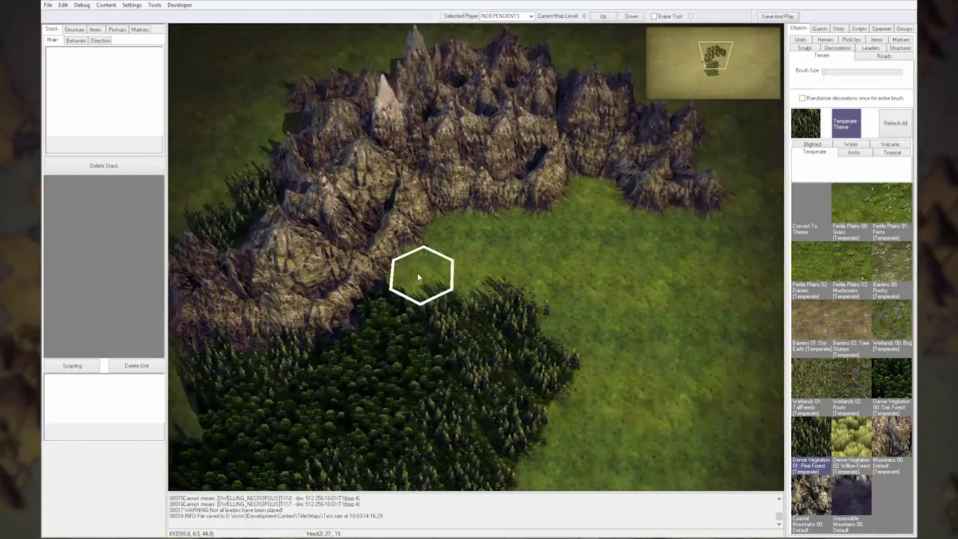
key(Down)
key(Left)
scroll(435, 299, down, 2)
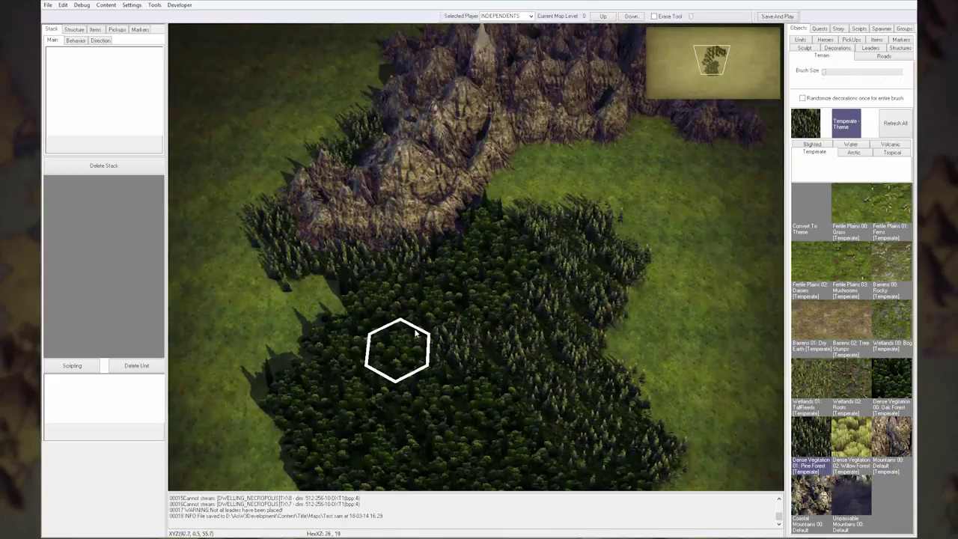
key(Right)
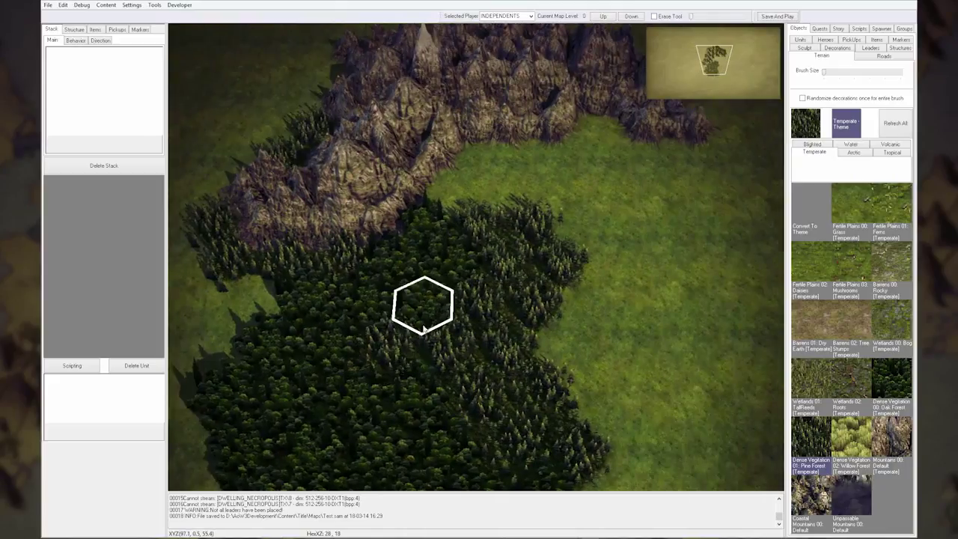
key(Right)
key(Up)
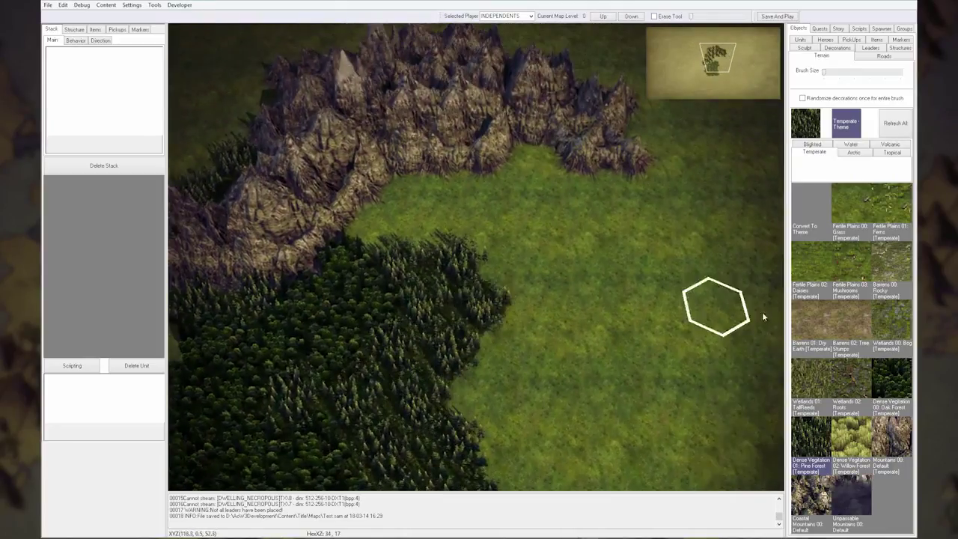
Paint Barrens 00: Rocky patches along the mountains' southern edge, in the notch and beside the eastern end
click(886, 262)
mouse_move(534, 171)
mouse_down()
mouse_move(511, 193)
mouse_move(411, 196)
mouse_move(392, 226)
mouse_up()
key(Right)
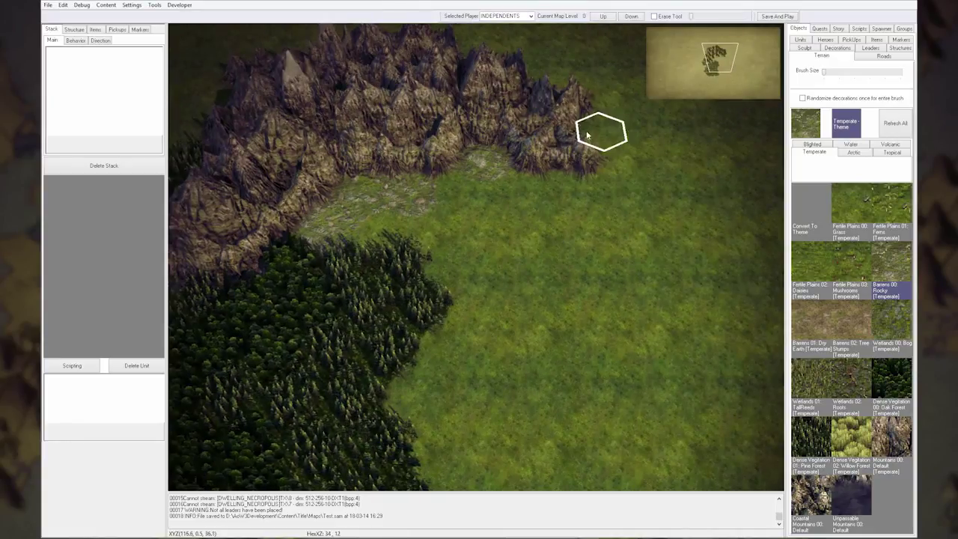
click(588, 134)
key(Up)
key(Left)
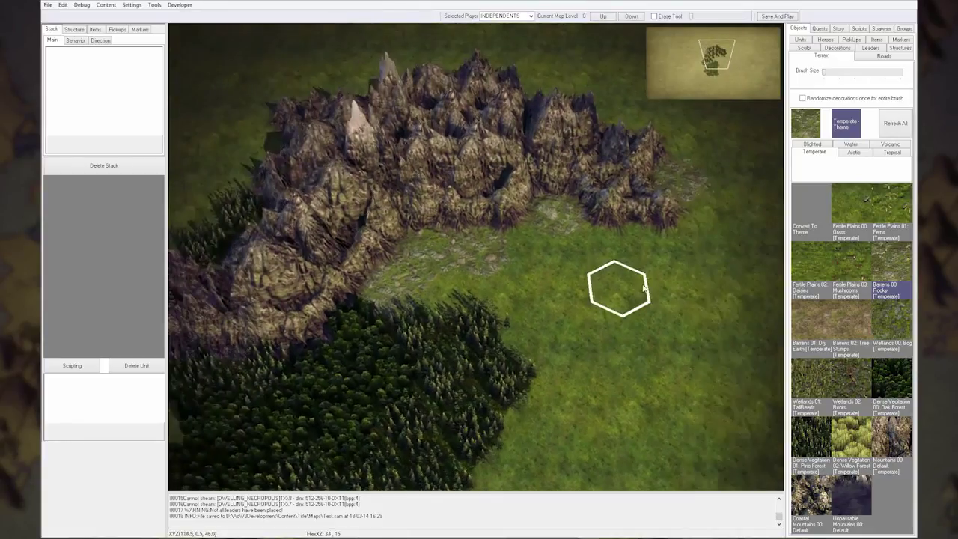
key(Right)
Paint a Water 03: Sea river running from behind the mountains' eastern end south into a large lake
click(850, 145)
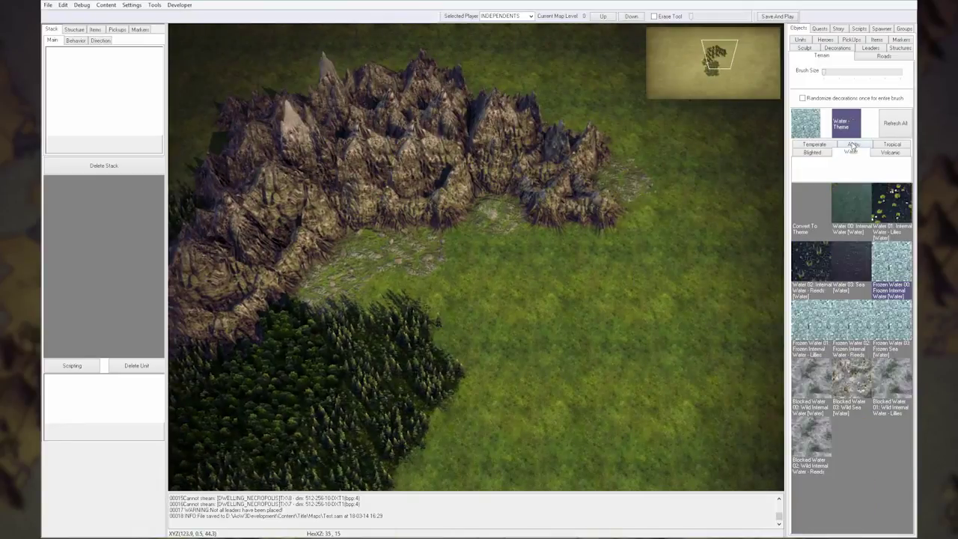
click(857, 262)
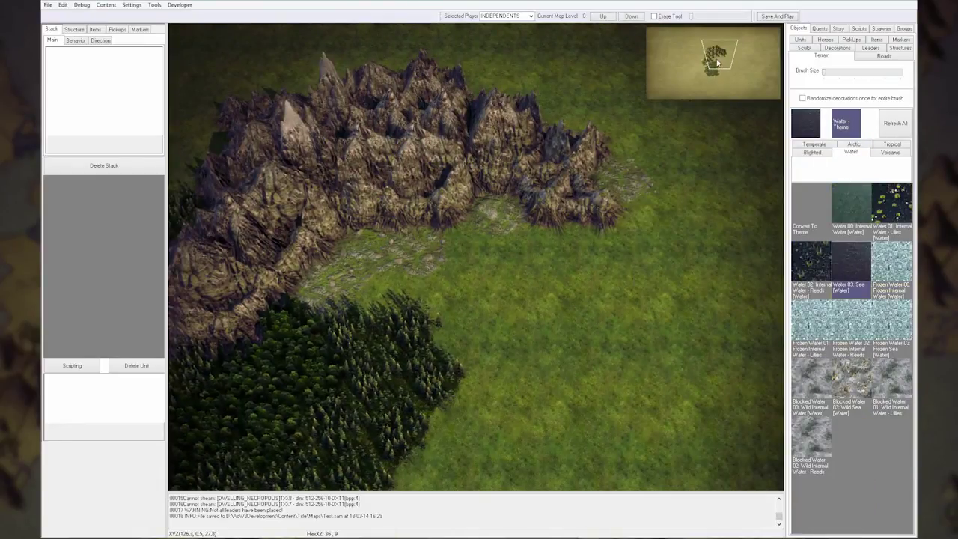
mouse_move(528, 99)
mouse_down()
mouse_move(608, 141)
mouse_move(662, 199)
mouse_move(645, 231)
mouse_move(680, 314)
mouse_move(707, 340)
mouse_move(677, 372)
mouse_move(658, 299)
mouse_move(615, 277)
mouse_move(595, 318)
mouse_move(679, 362)
mouse_move(674, 272)
mouse_move(690, 226)
mouse_move(611, 280)
mouse_move(654, 294)
mouse_move(628, 374)
mouse_move(618, 341)
mouse_move(599, 389)
mouse_move(594, 339)
mouse_move(558, 357)
mouse_move(594, 333)
mouse_up()
key(Right)
key(Up)
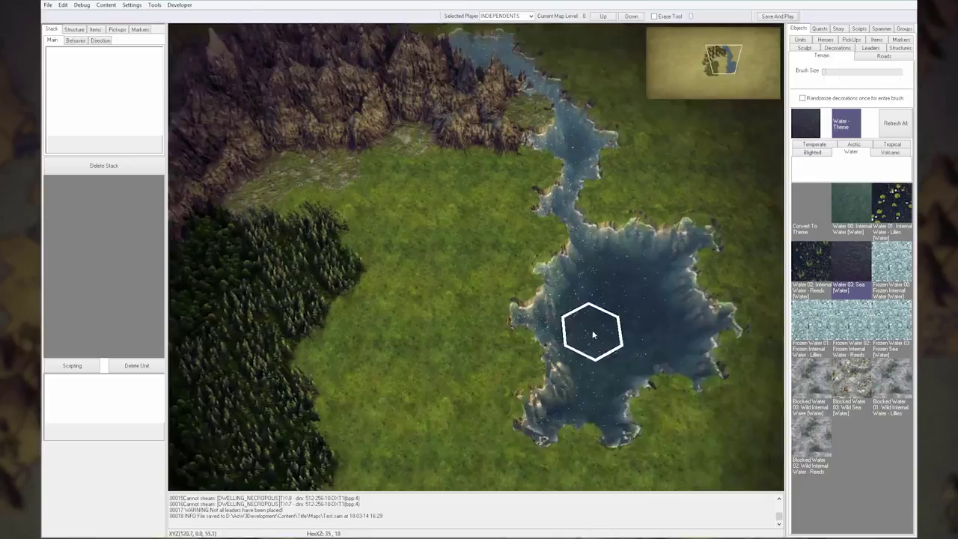
key(Left)
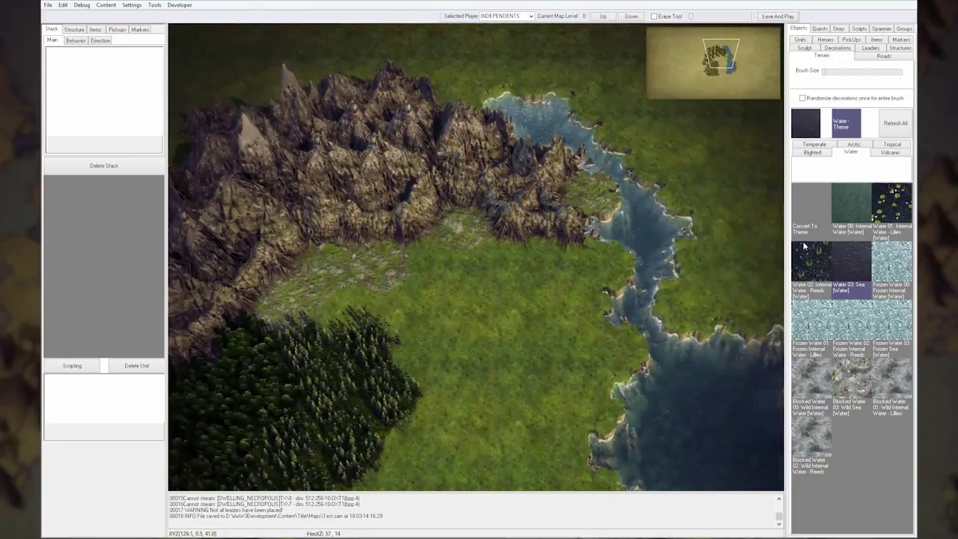
Narrow the wide stretch of the river east of the mountains with Fertile Plains 02: Daisies terrain
click(815, 144)
click(818, 263)
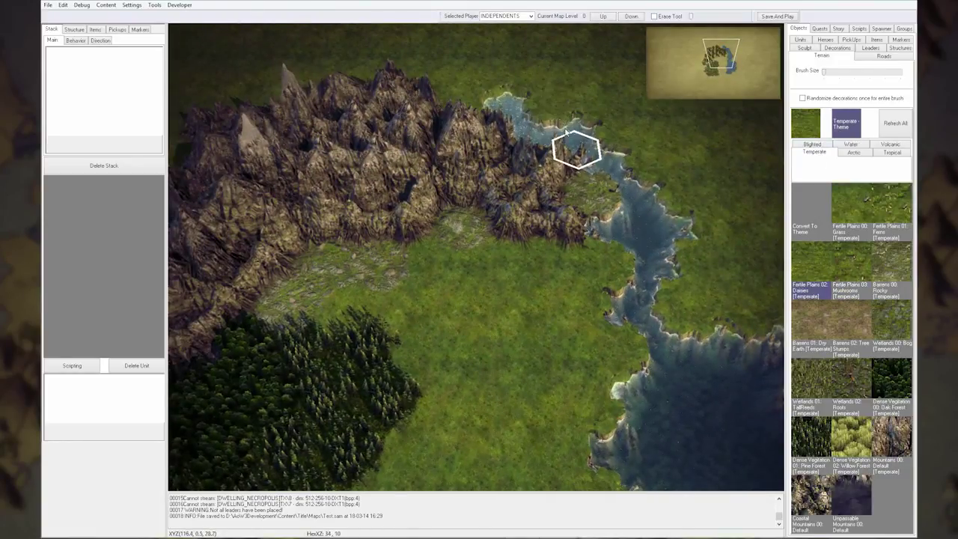
click(653, 238)
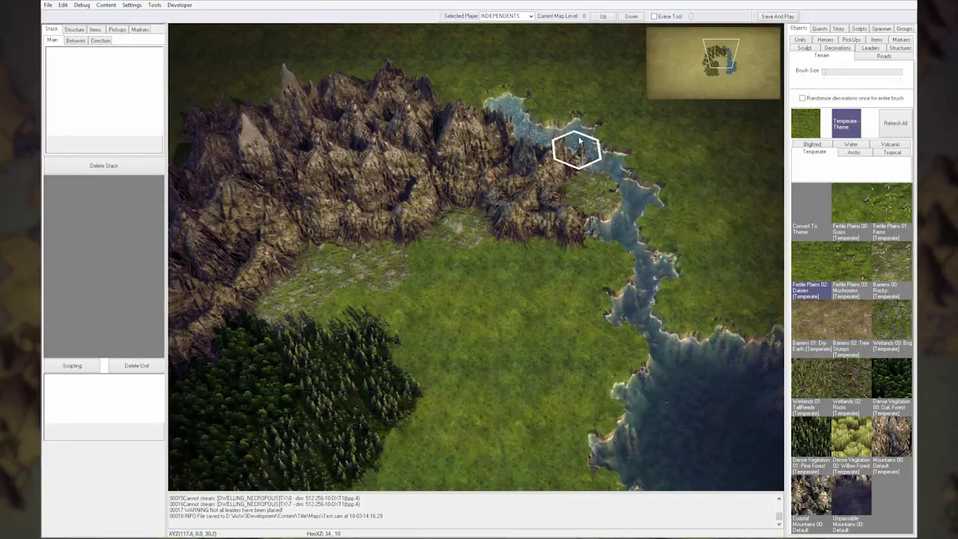
right_drag(655, 248, 582, 187)
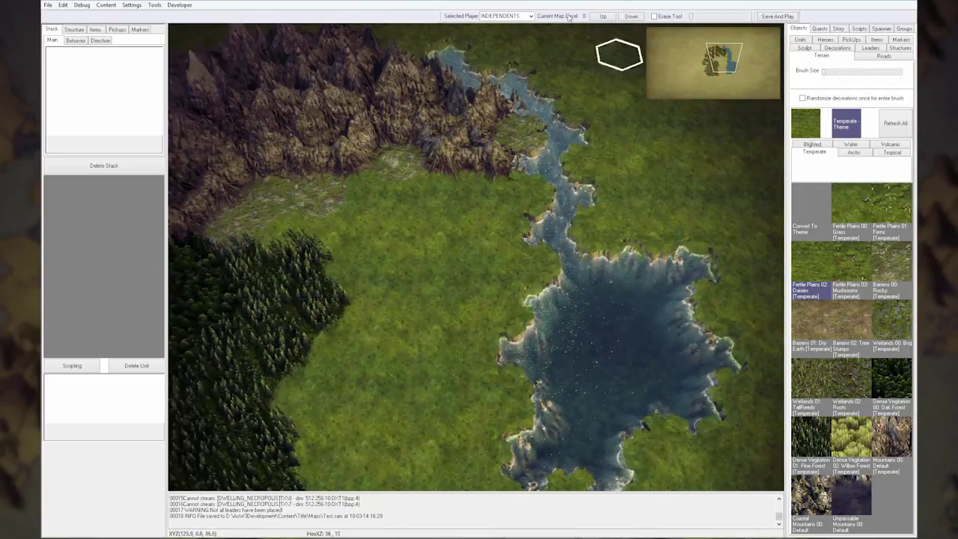
scroll(573, 282, up, 2)
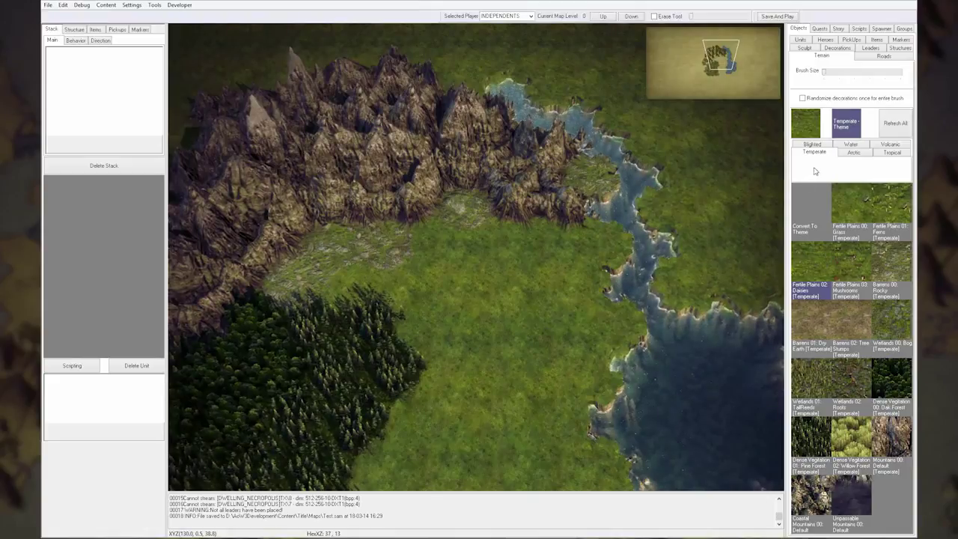
click(851, 145)
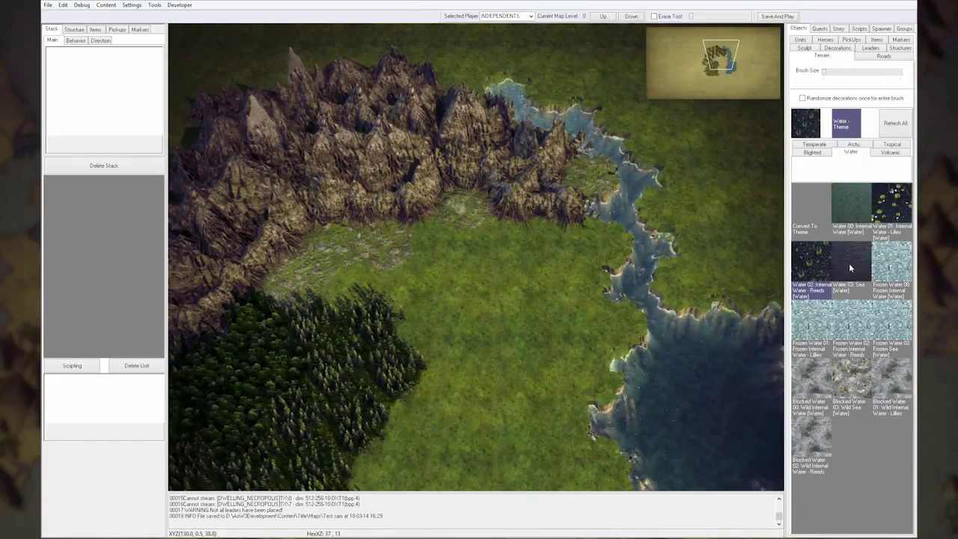
click(813, 145)
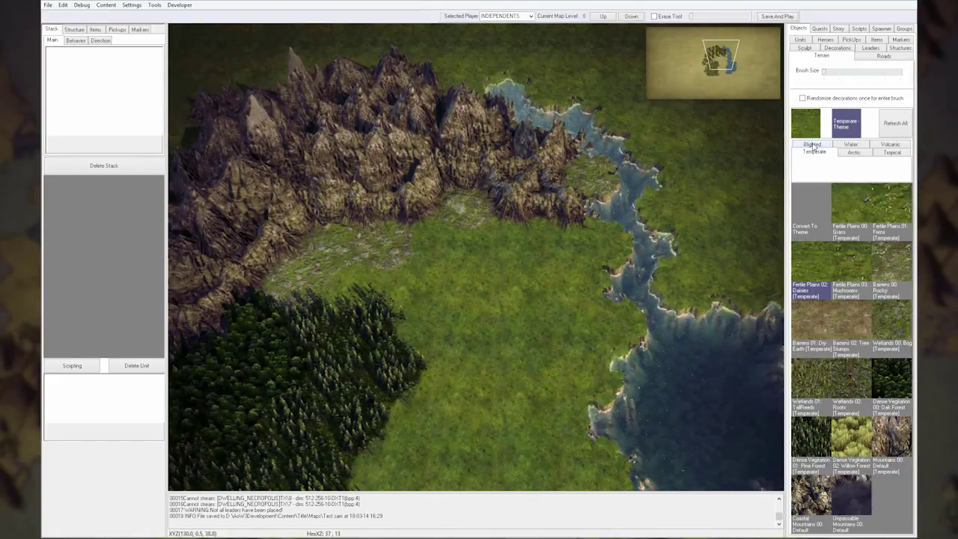
key(Down)
key(Right)
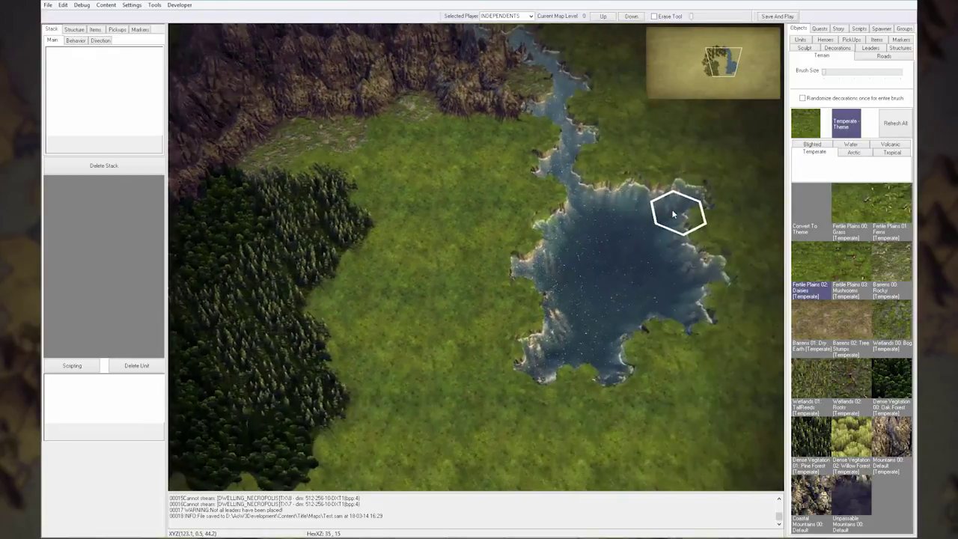
key(Left)
key(Up)
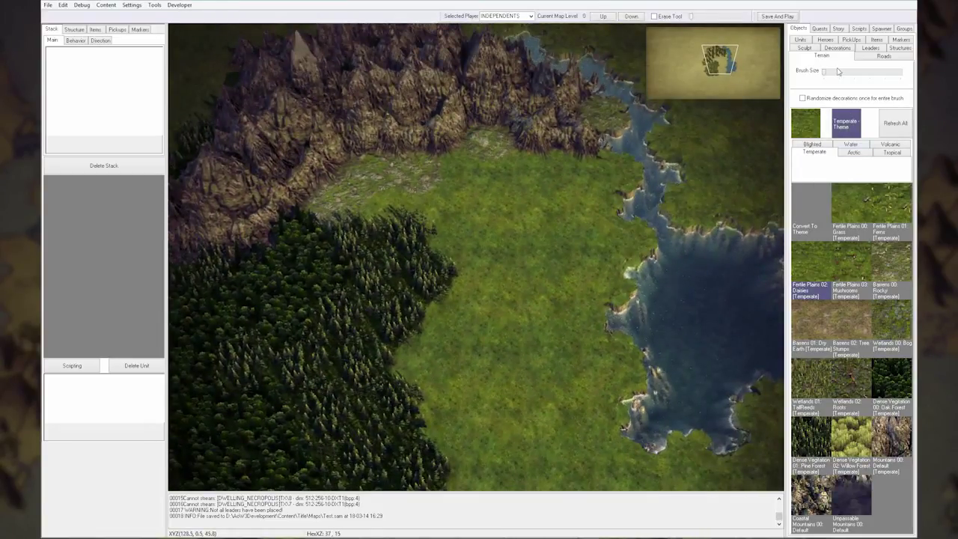
Place a City Core on the grassland just south of the mountains
click(900, 48)
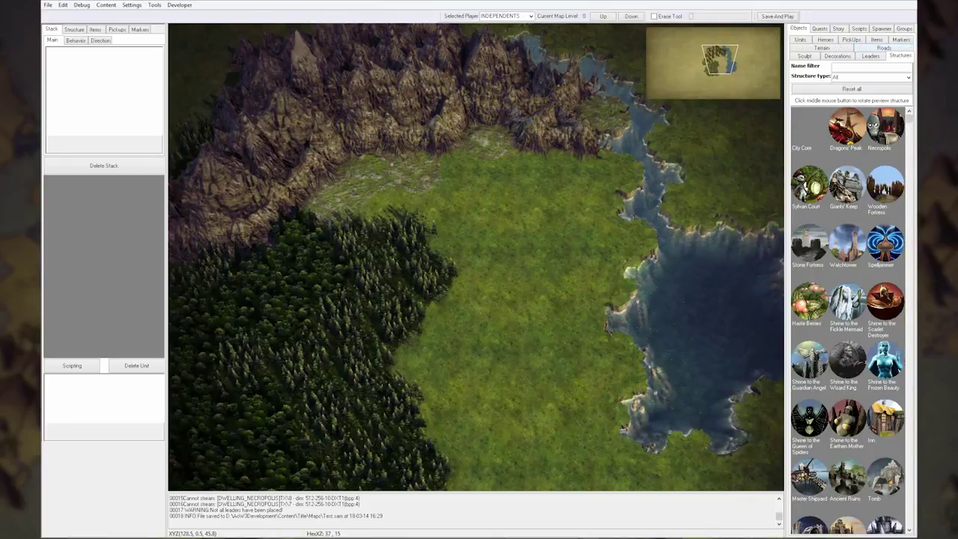
click(799, 119)
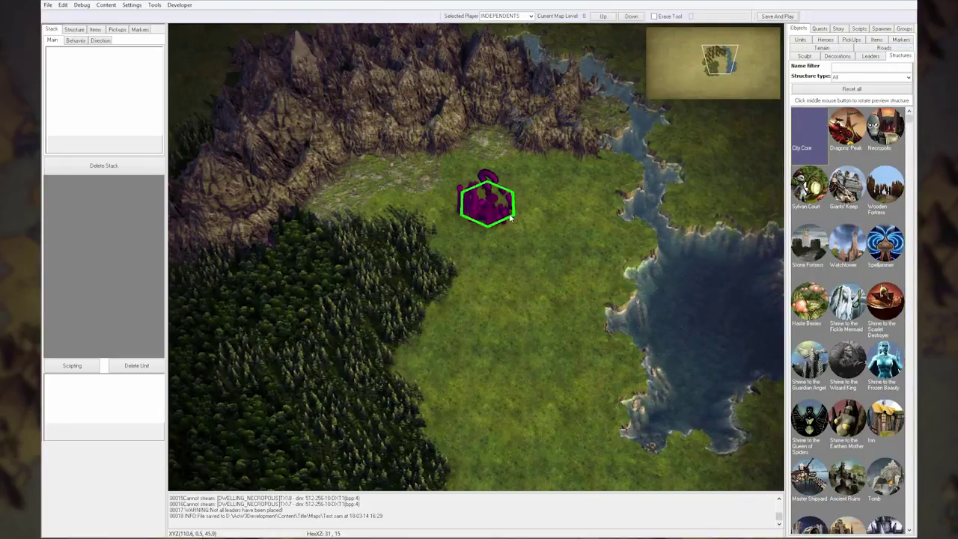
click(507, 219)
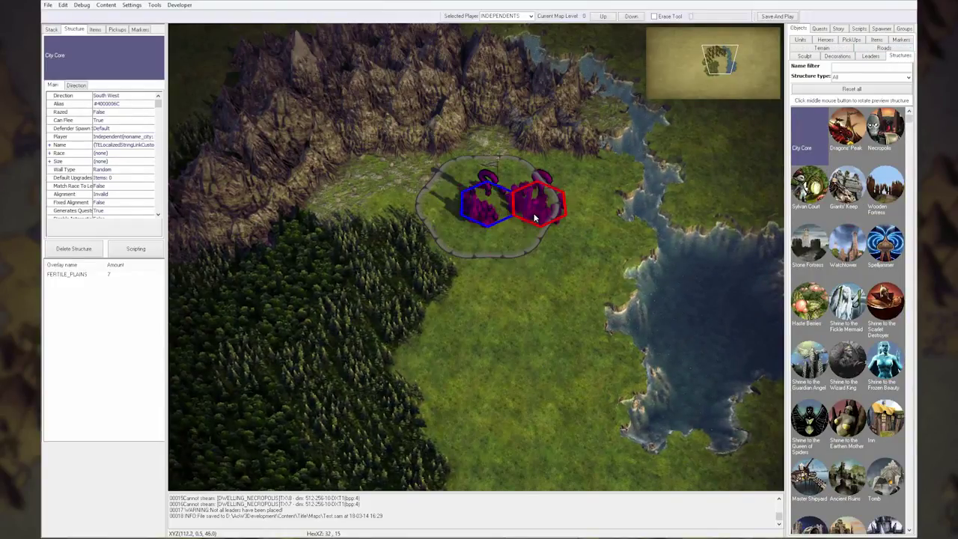
right_click(535, 217)
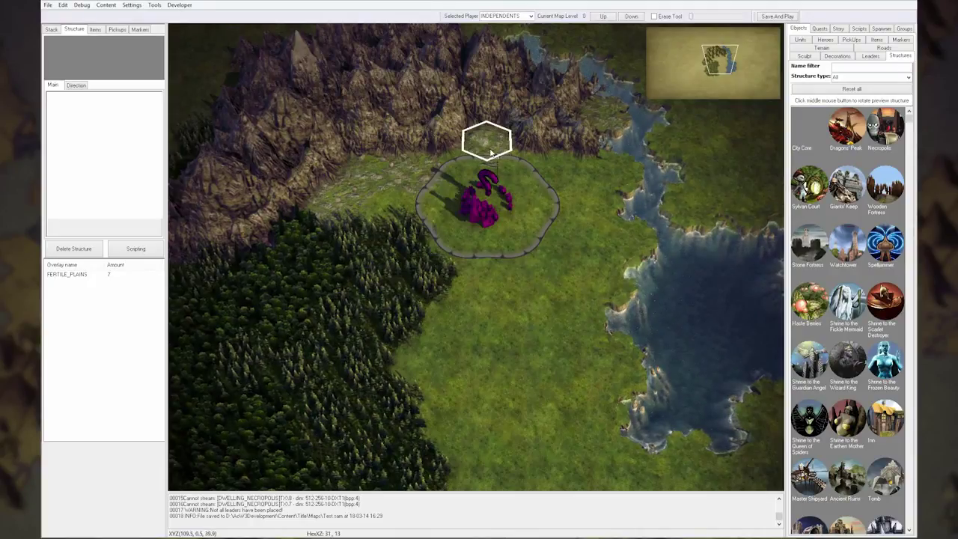
Set the City Core's race resource to High Elf - Race Definition and its size resource to City - City Size Definition
click(483, 202)
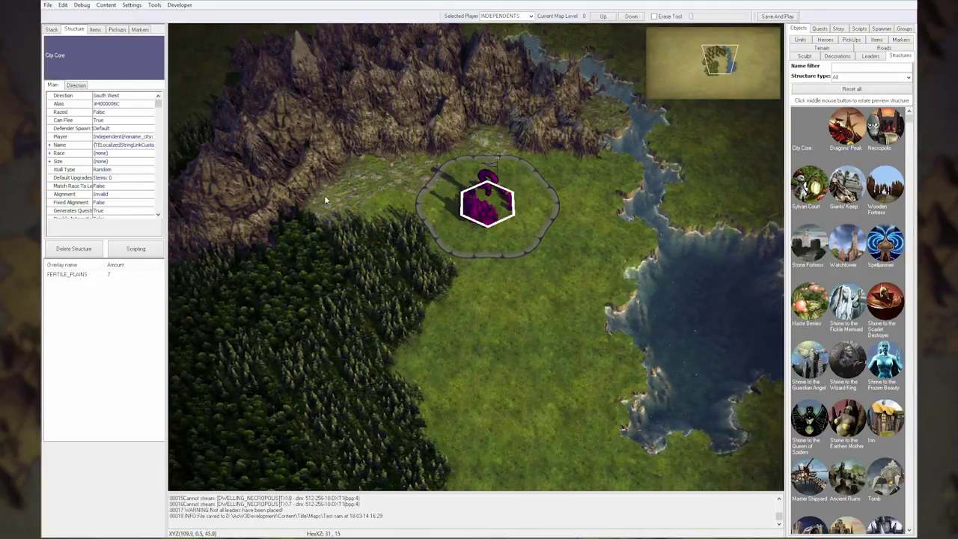
click(50, 153)
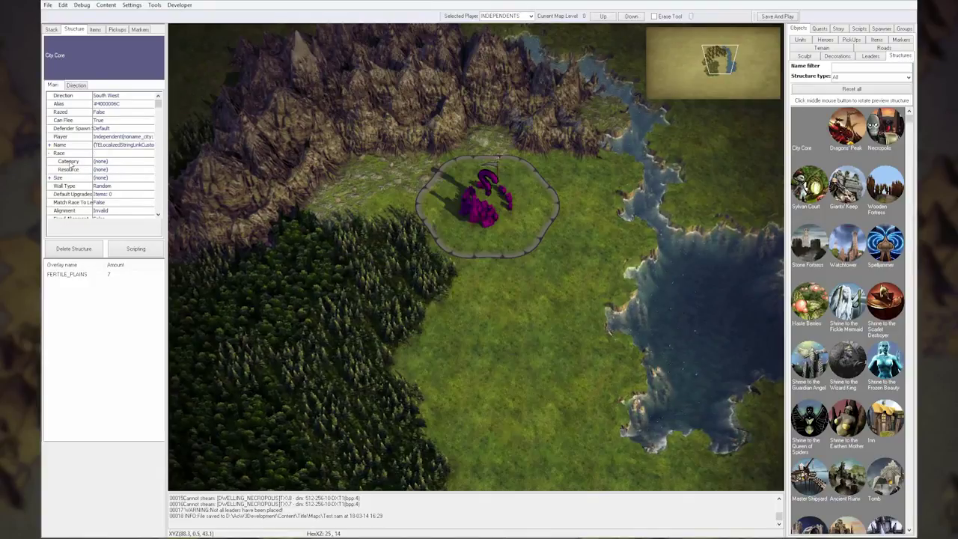
click(127, 172)
click(124, 203)
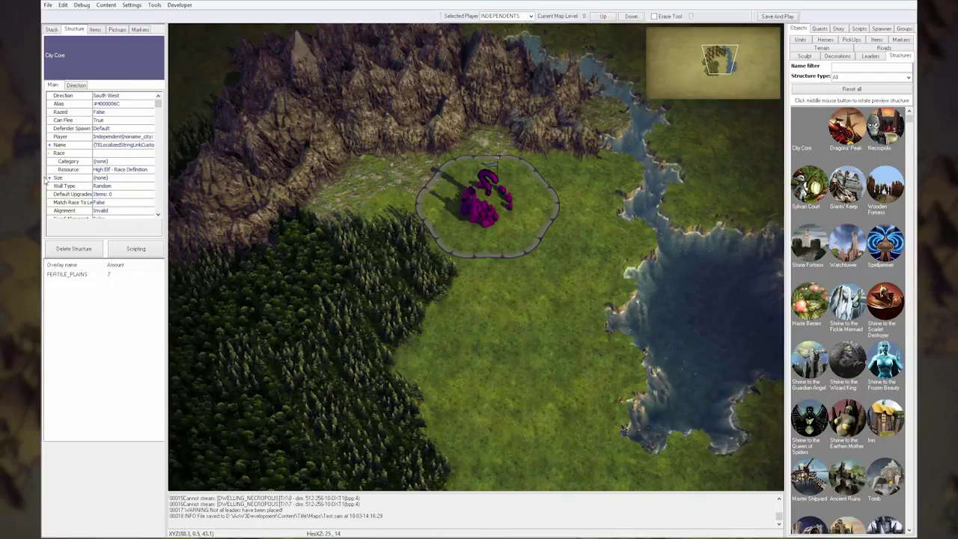
click(123, 196)
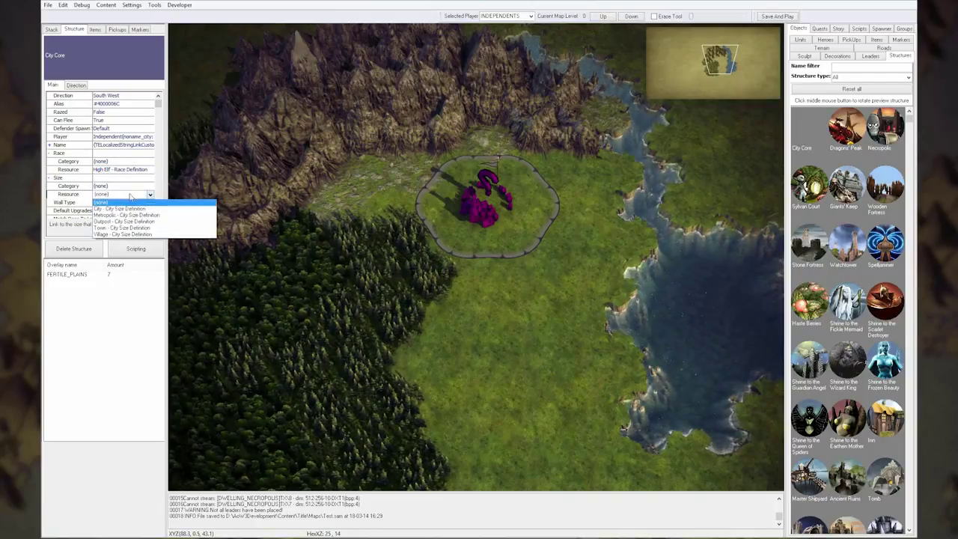
click(135, 209)
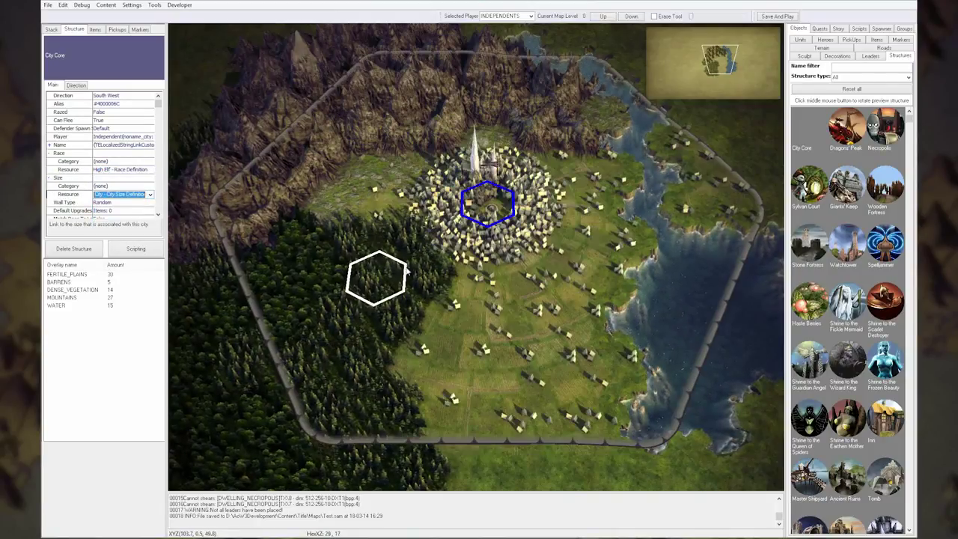
Examine the High Elf city, its domain border and the surrounding forest, river and lake
click(539, 366)
scroll(521, 366, up, 3)
scroll(520, 365, down, 5)
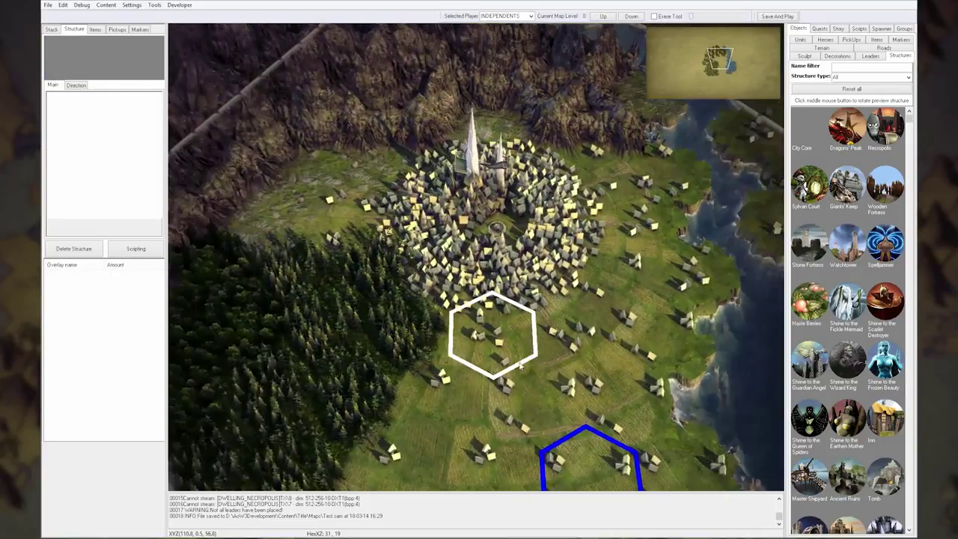
key(Up)
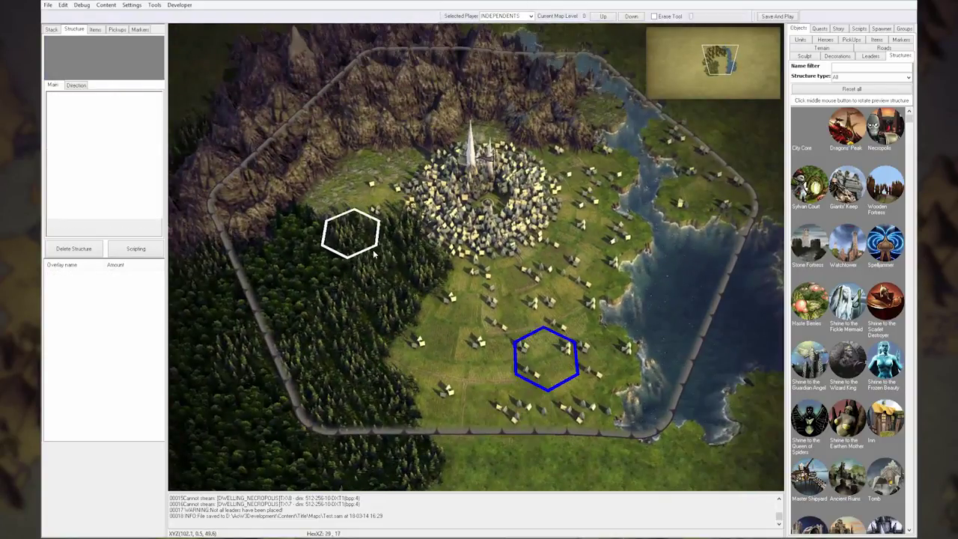
scroll(384, 258, down, 2)
scroll(556, 272, up, 3)
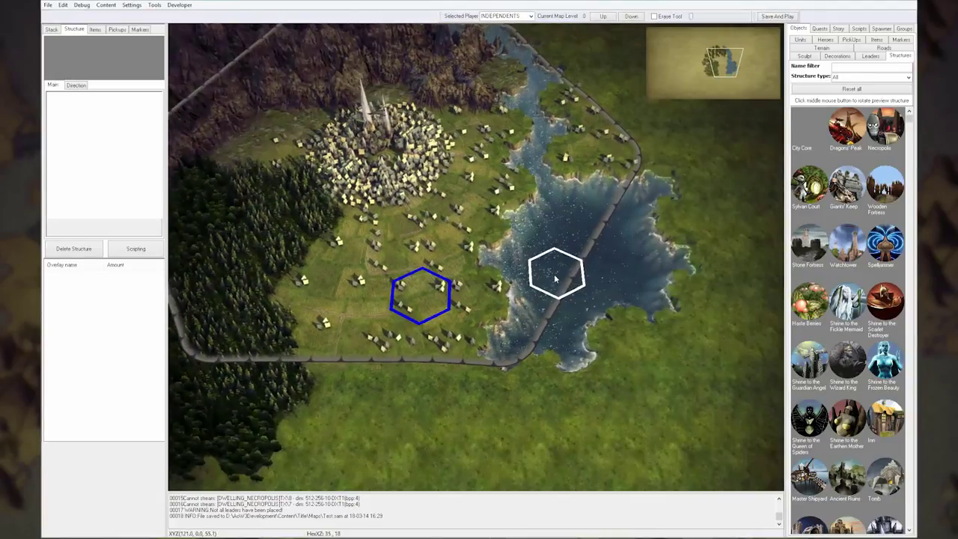
key(Up)
scroll(554, 253, down, 2)
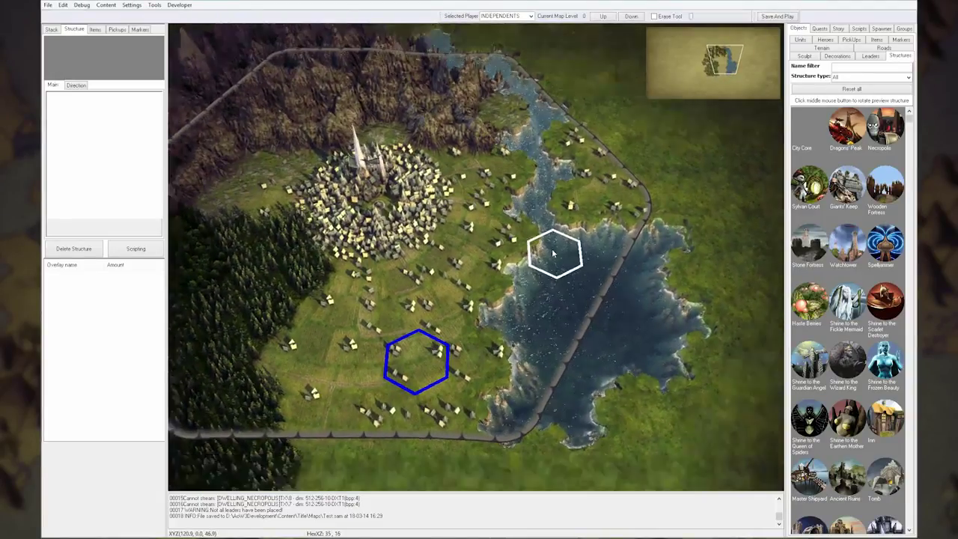
scroll(553, 254, up, 1)
key(Left)
key(Up)
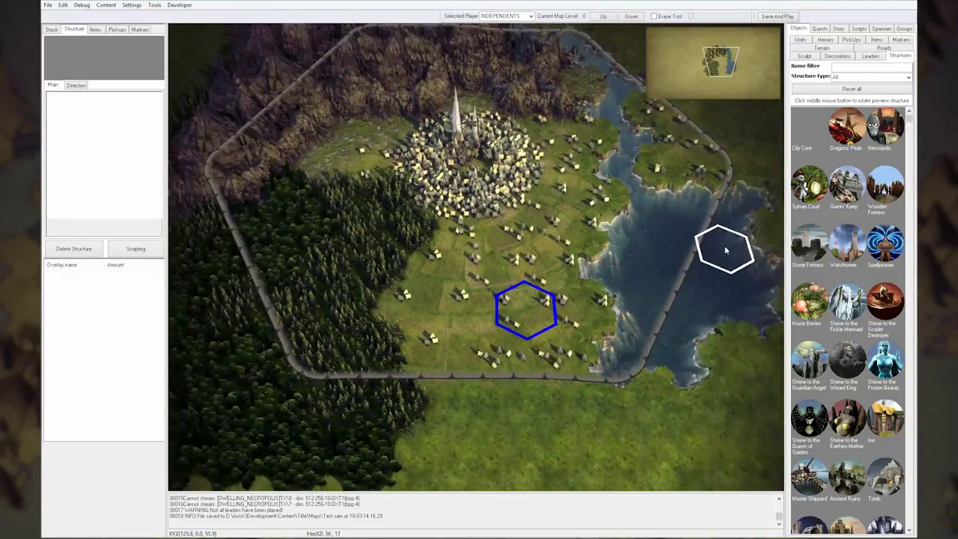
Place a Watchtower on the riverbank east of the city, where the river meets the lake
click(851, 253)
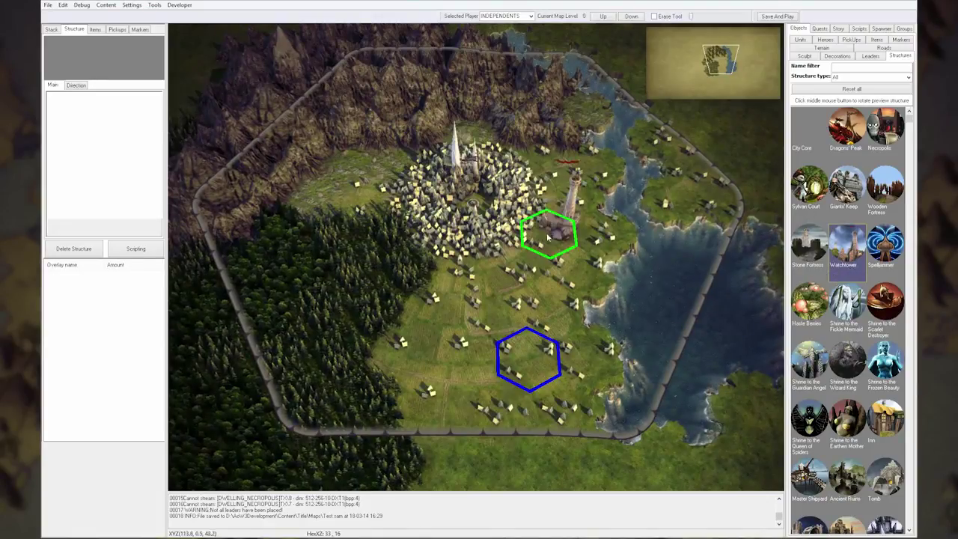
click(607, 230)
right_click(633, 296)
key(Right)
key(Down)
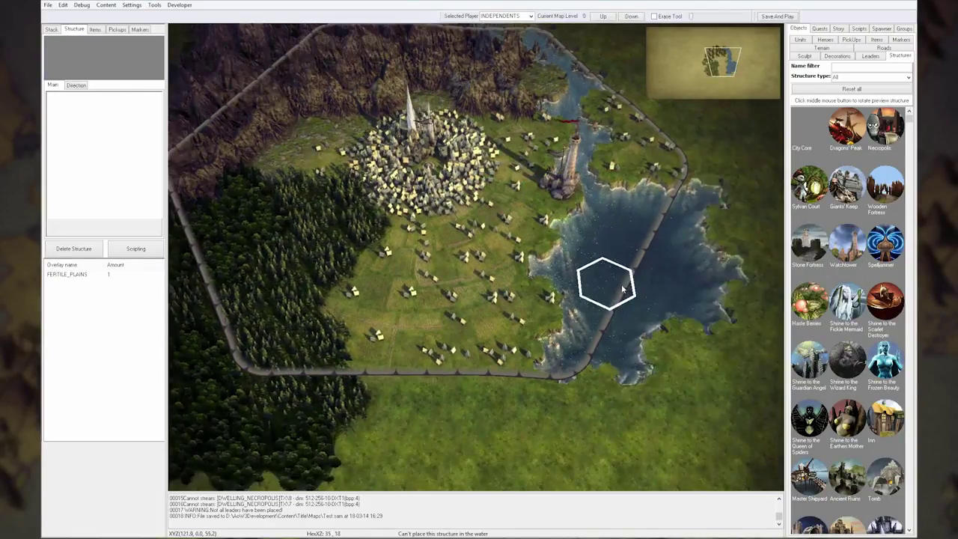
key(Up)
key(Left)
key(Right)
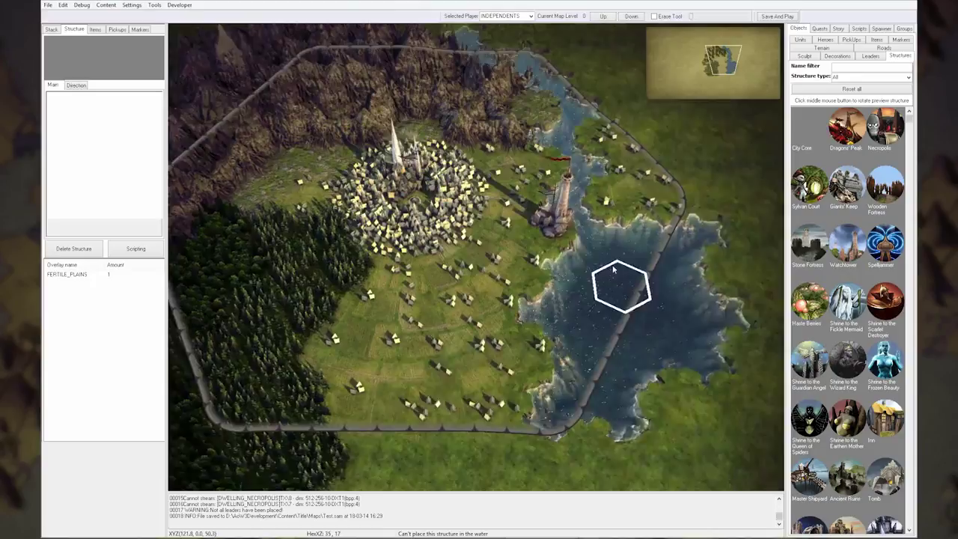
key(Left)
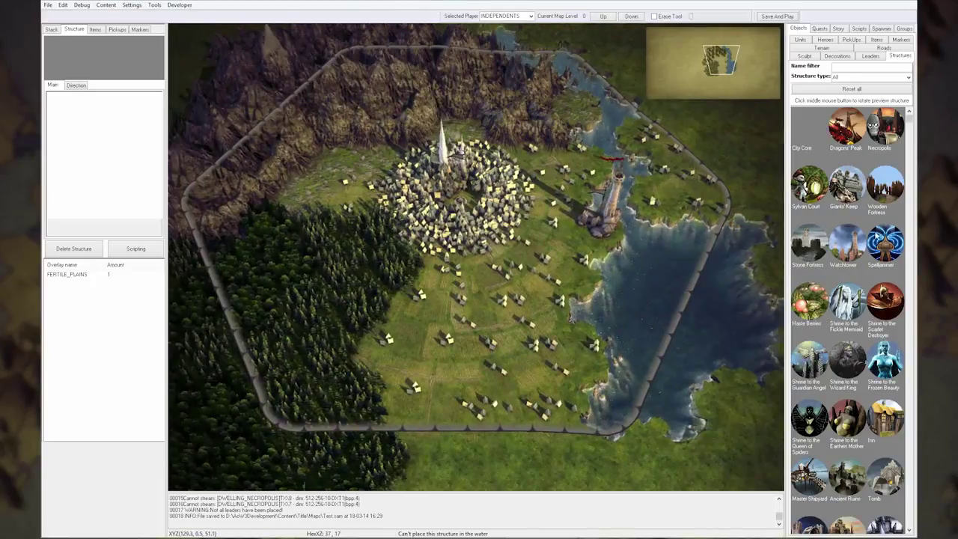
Place a Water Node on the lake's western shore, southeast of the city
scroll(841, 284, down, 5)
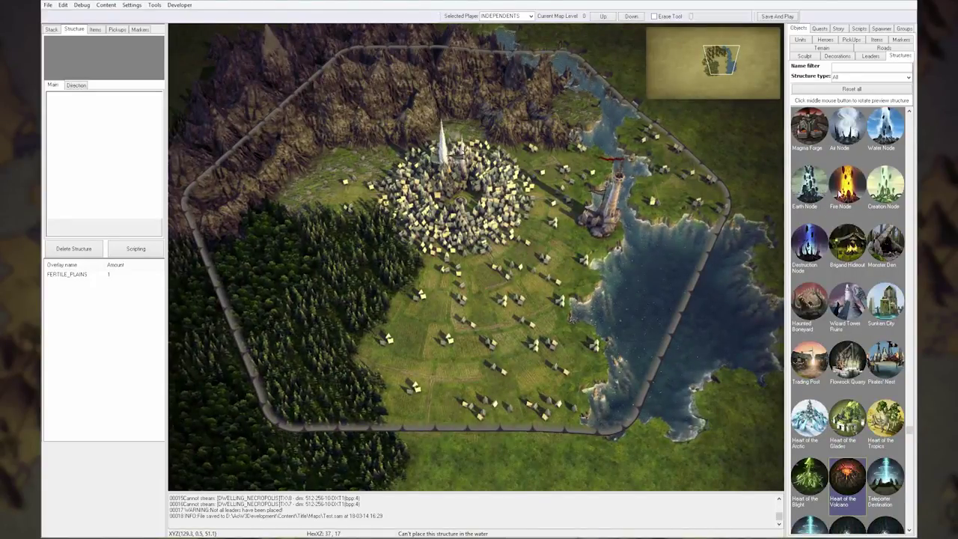
click(885, 128)
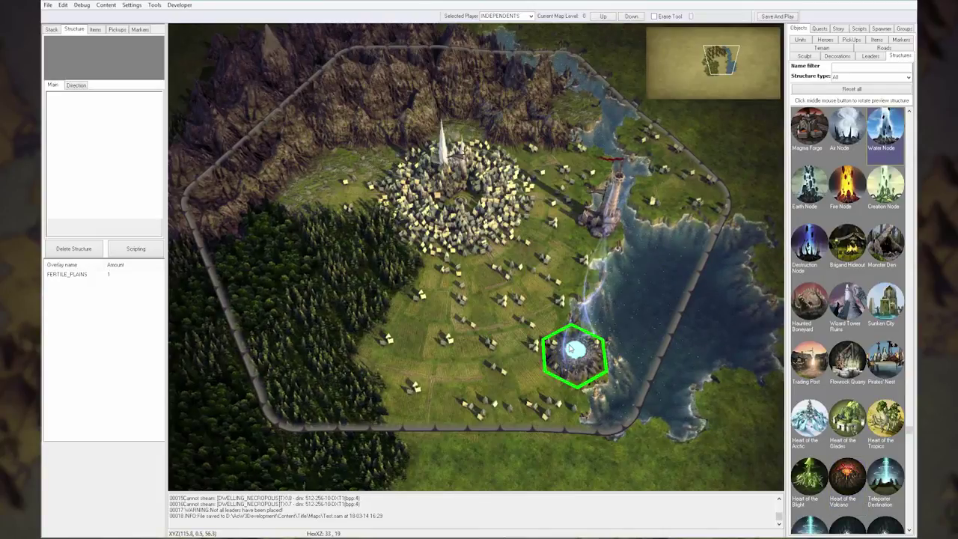
click(570, 349)
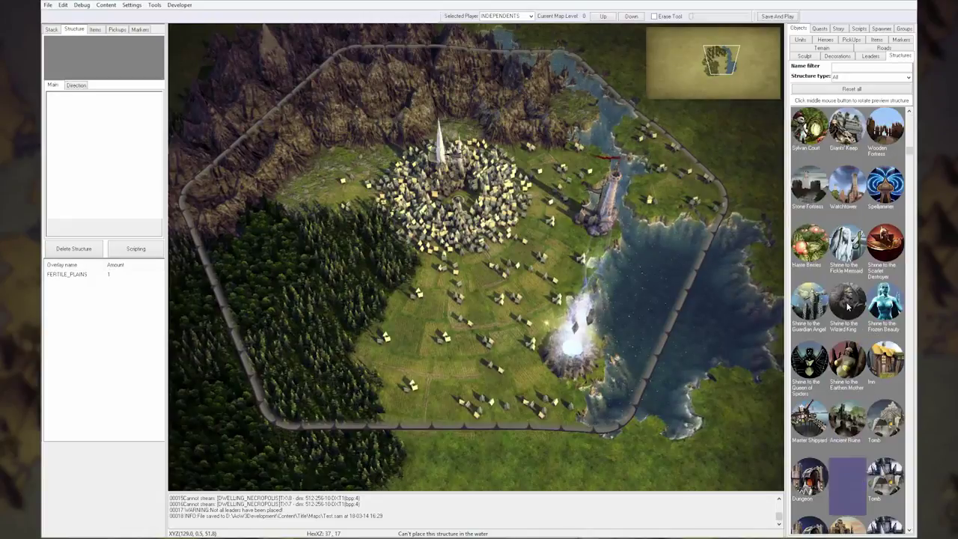
Place three Gold Mines along the mountains' southern foot, two west of the city and one to its east
scroll(848, 303, down, 5)
scroll(849, 347, down, 2)
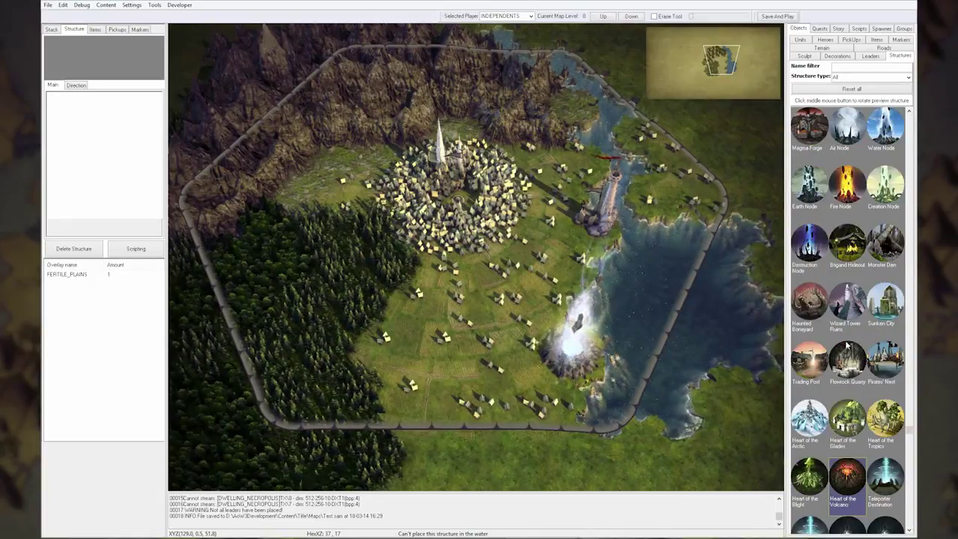
scroll(847, 351, up, 6)
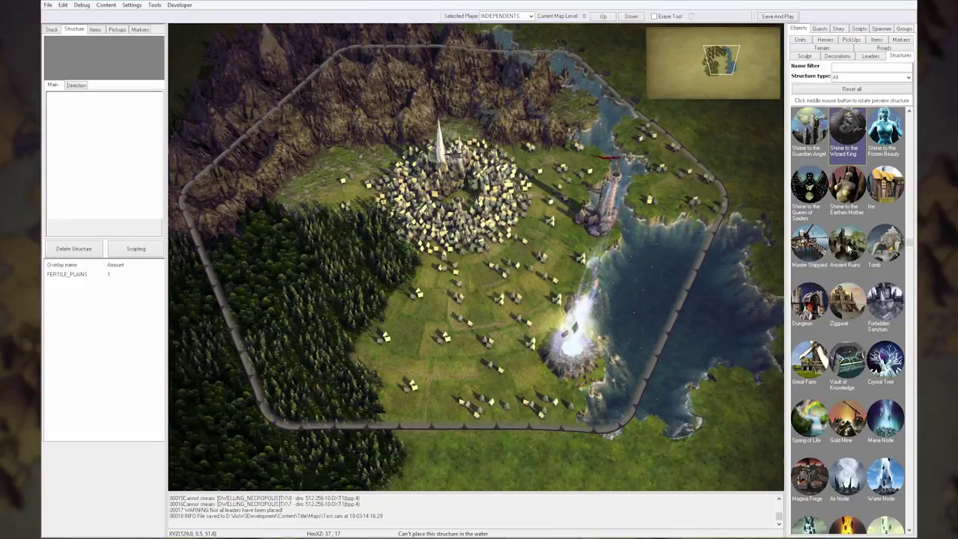
scroll(848, 337, down, 5)
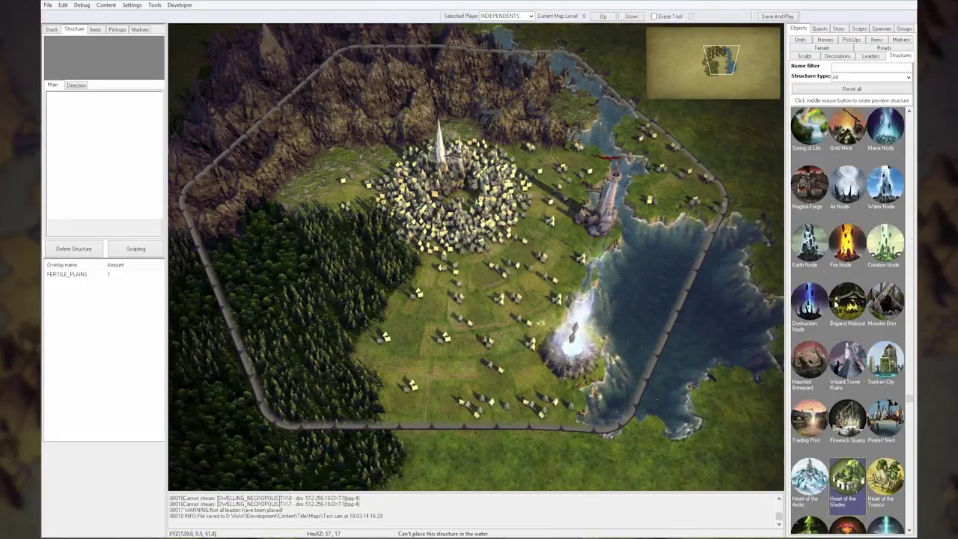
scroll(858, 255, up, 7)
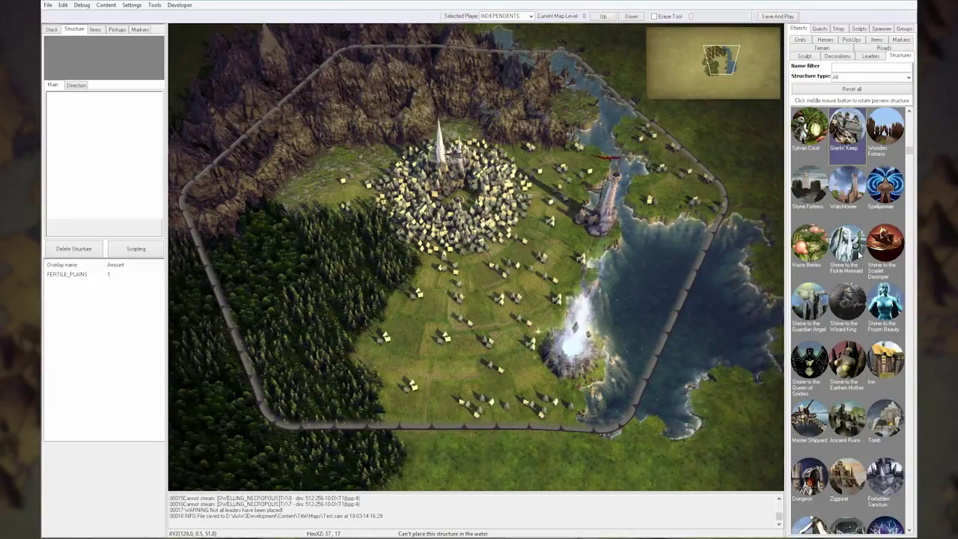
scroll(859, 255, down, 2)
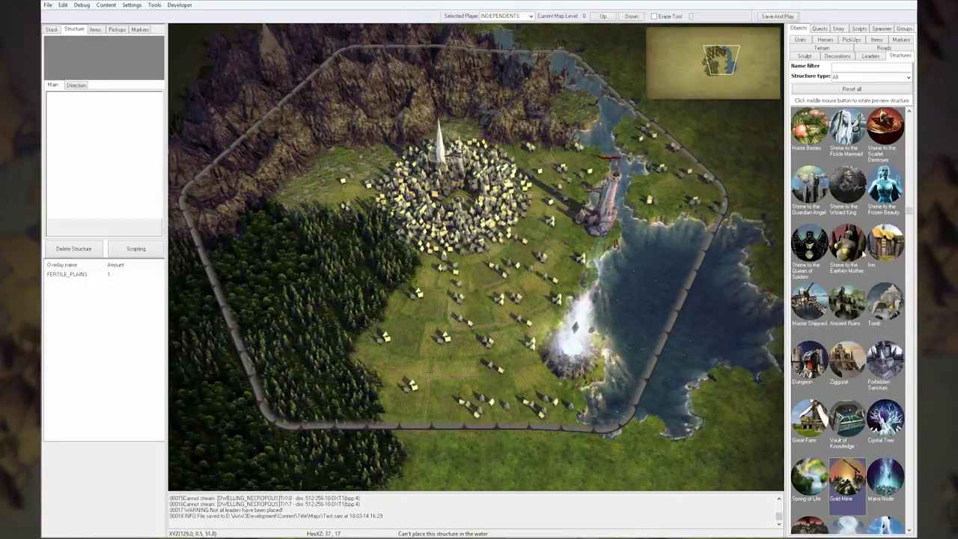
scroll(849, 298, down, 1)
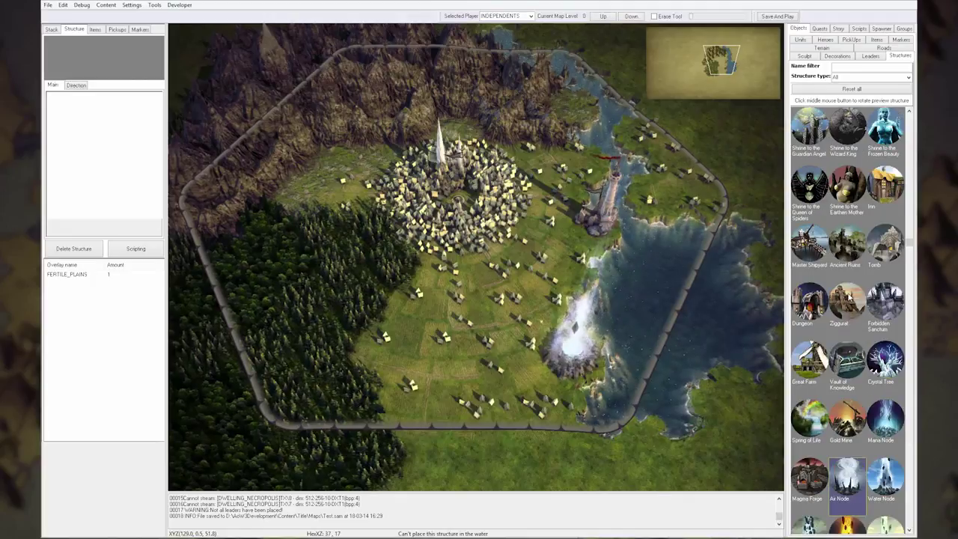
scroll(849, 297, down, 4)
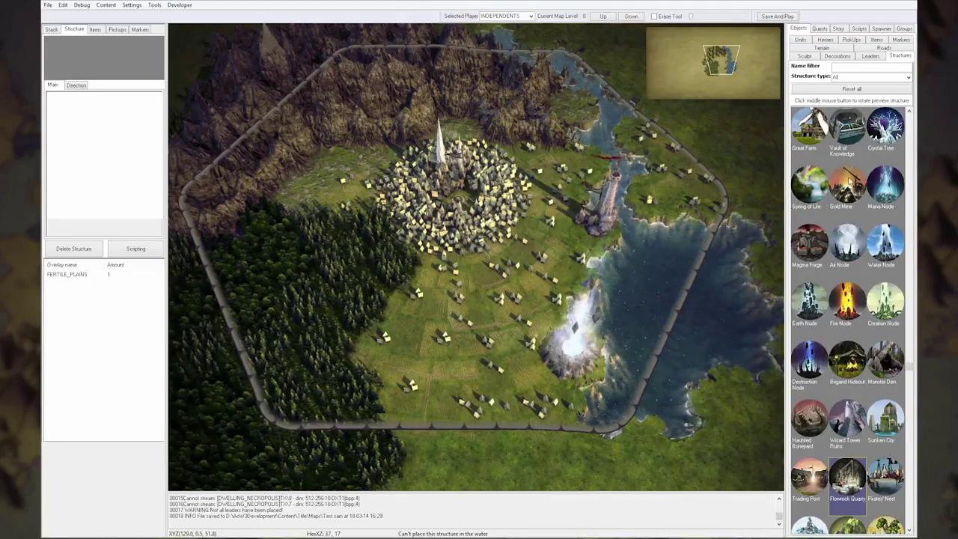
click(846, 184)
click(328, 165)
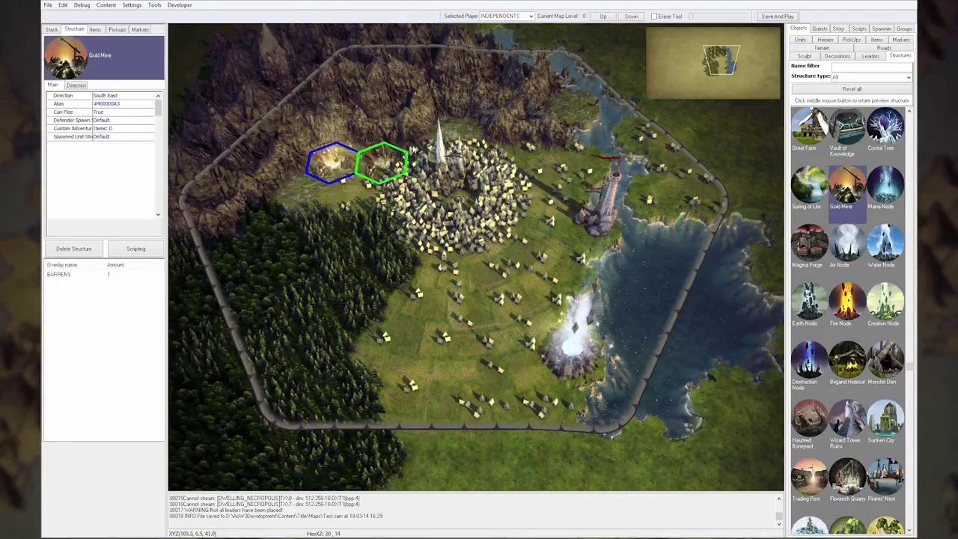
click(526, 160)
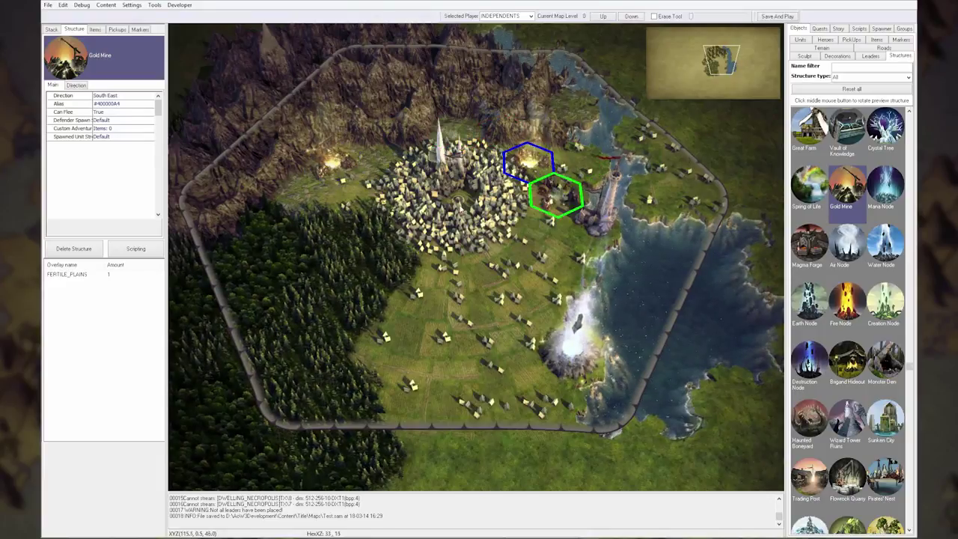
click(303, 192)
right_click(390, 308)
Draw a road from the High Elf city's southern edge, past the western side of the Water Node, to the domain border
right_drag(390, 308, 318, 260)
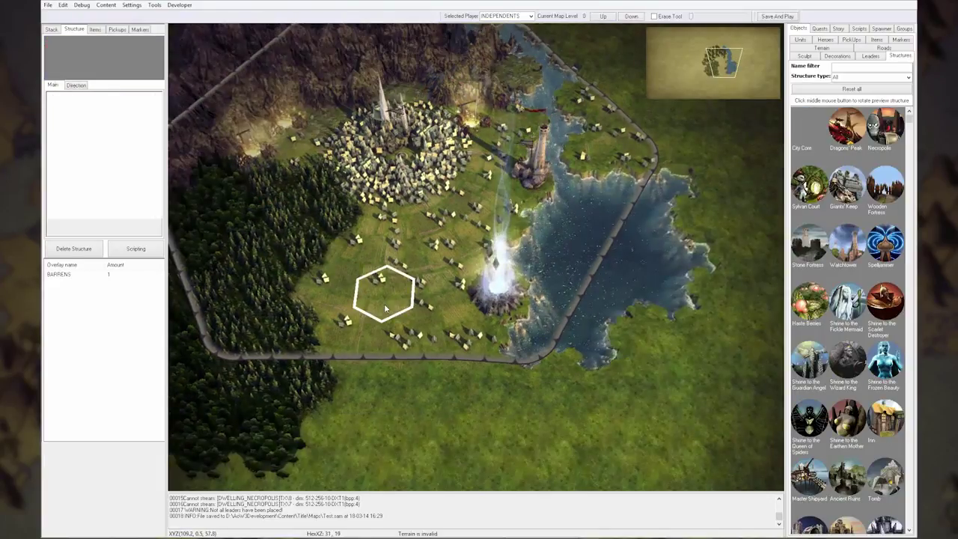
right_drag(389, 308, 419, 241)
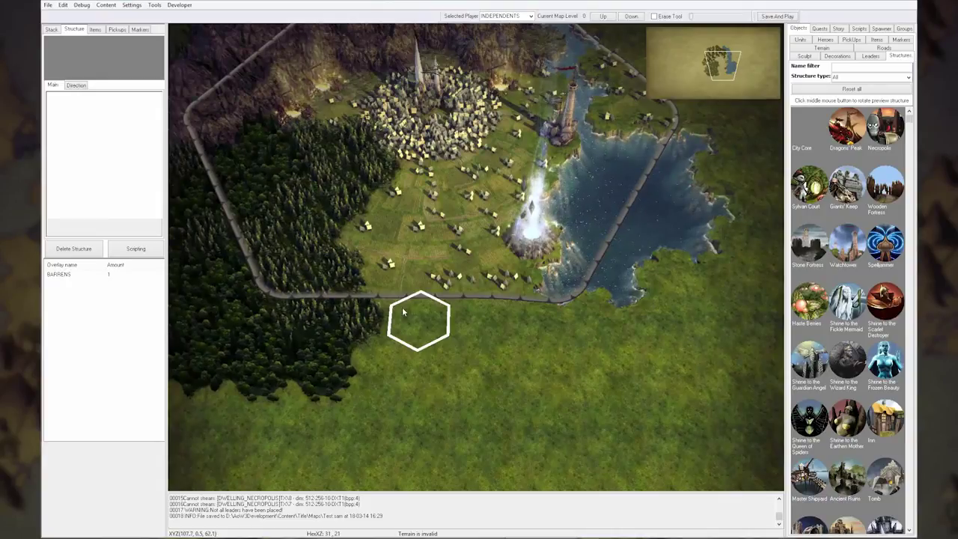
right_drag(428, 321, 416, 293)
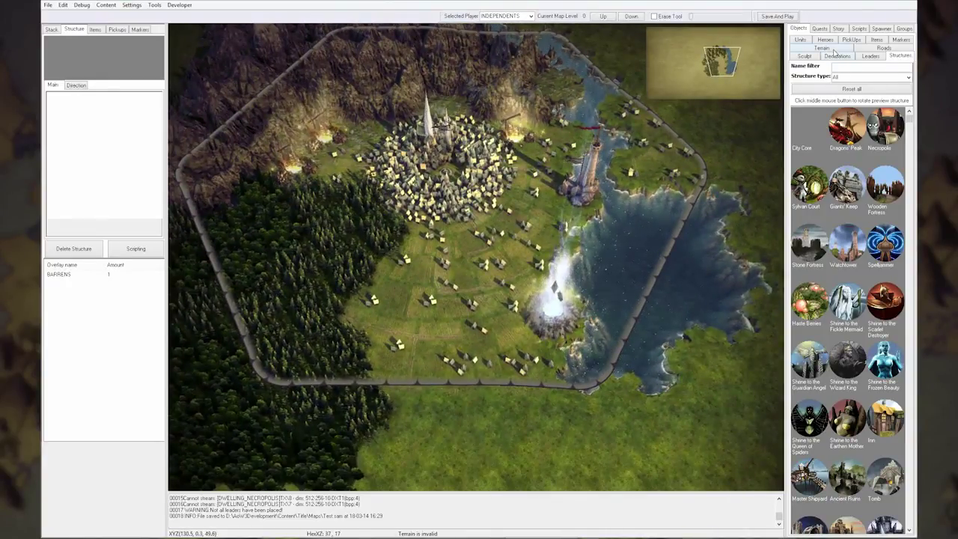
click(808, 57)
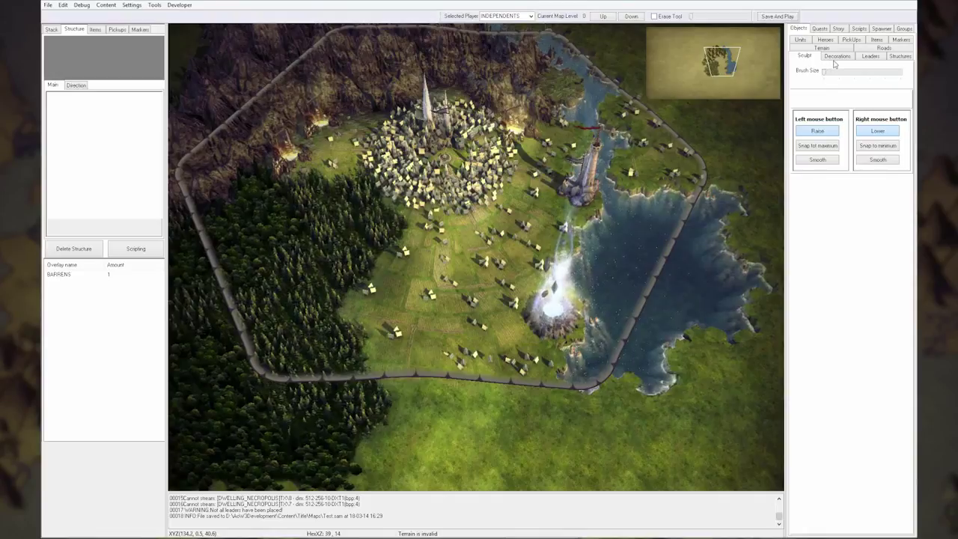
click(884, 47)
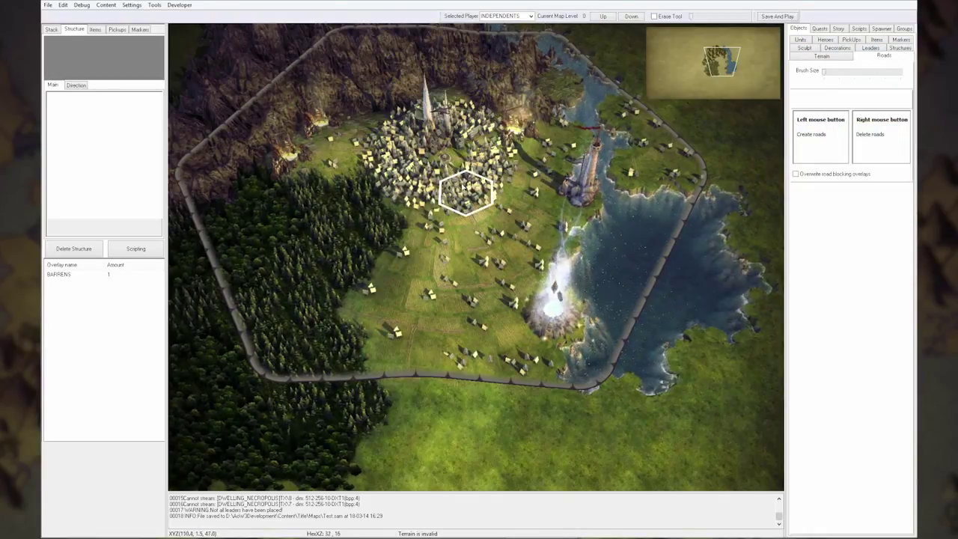
mouse_move(499, 231)
mouse_down()
mouse_move(518, 271)
mouse_move(501, 307)
mouse_move(517, 383)
mouse_up()
right_click(468, 367)
Extend the road beyond the southern domain border, curving below the lake and far east across the open plains
middle_drag(574, 403, 501, 323)
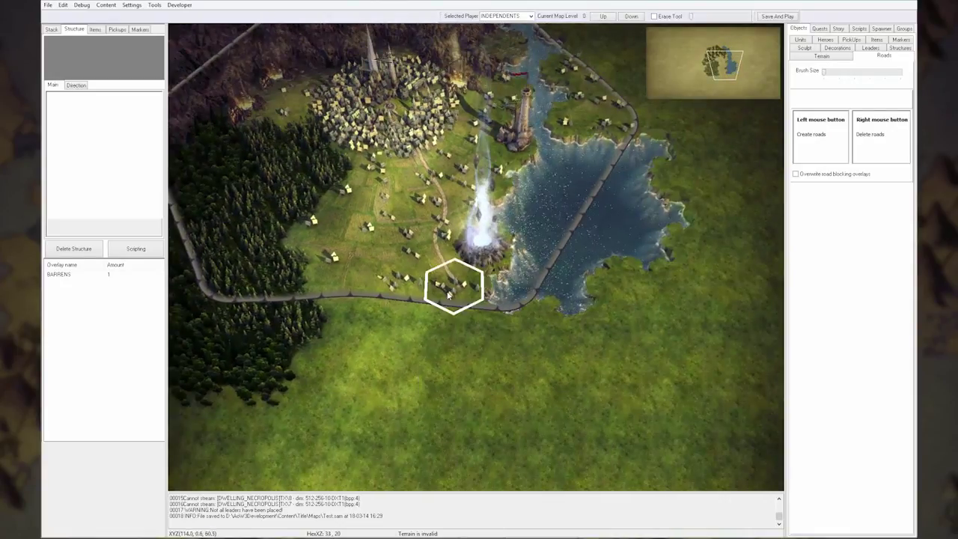
mouse_move(489, 338)
mouse_down()
mouse_move(675, 381)
mouse_move(641, 379)
mouse_up()
key(Right)
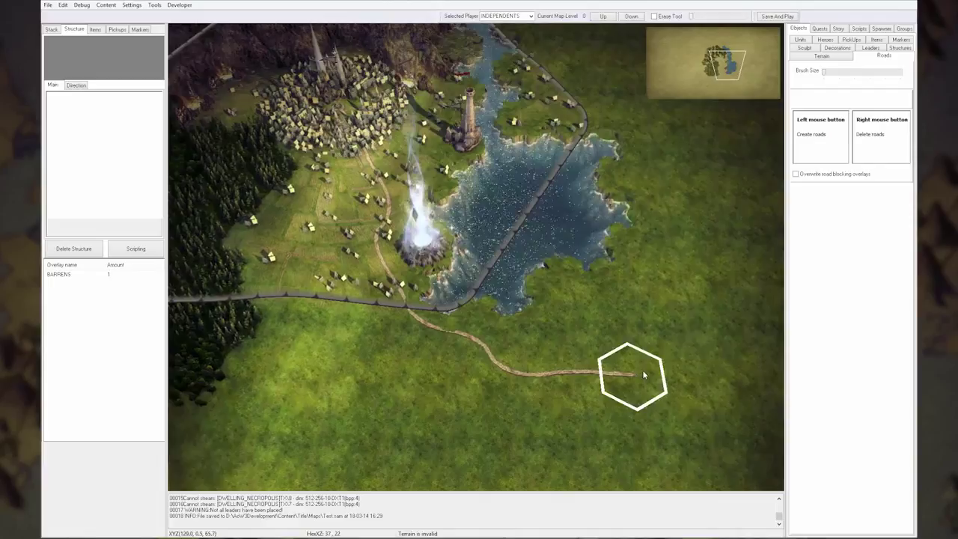
key(Right)
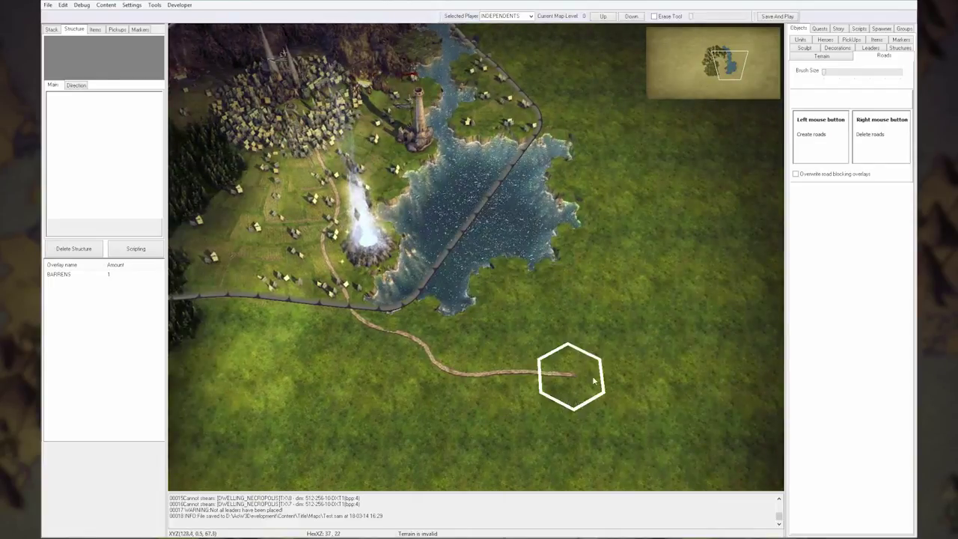
mouse_move(571, 374)
mouse_down()
mouse_move(654, 331)
mouse_move(702, 341)
mouse_up()
right_click(625, 378)
key(Right)
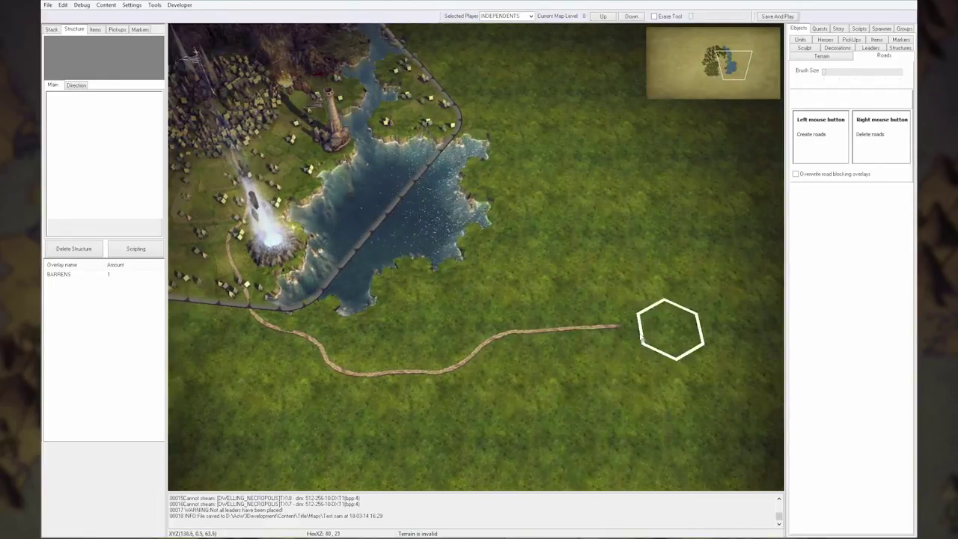
drag(627, 331, 701, 335)
key(Left)
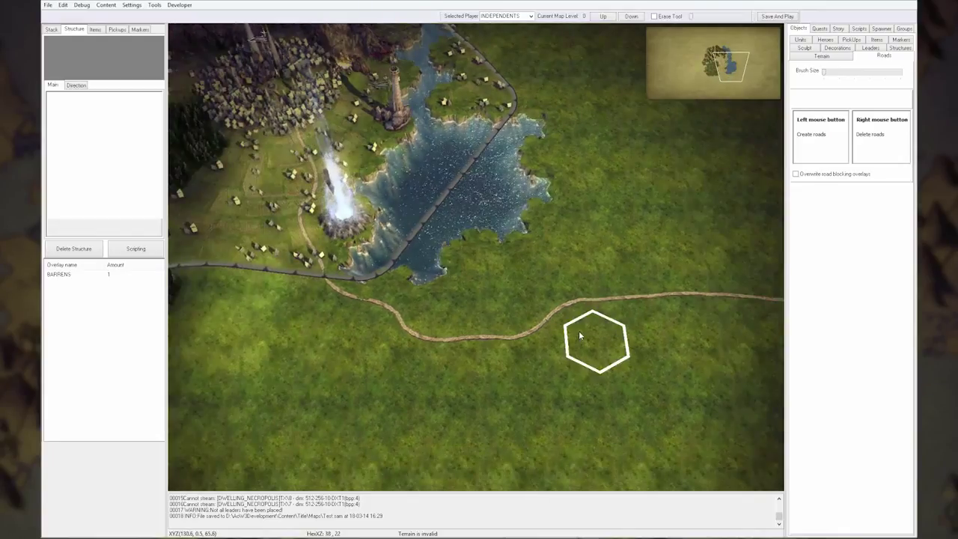
Examine the course of the road from the High Elf city to its eastern end on the plains
key(Up)
key(Up)
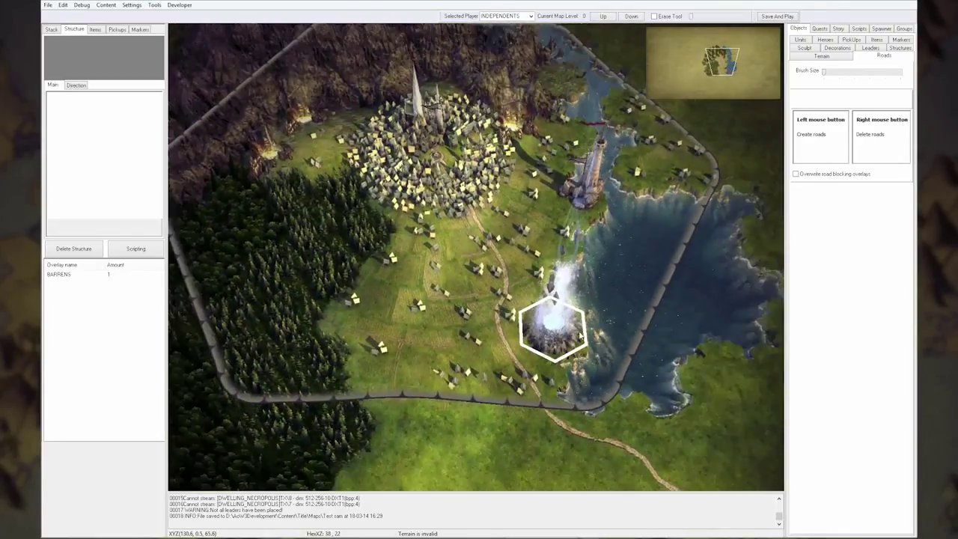
key(Down)
key(Right)
key(Right)
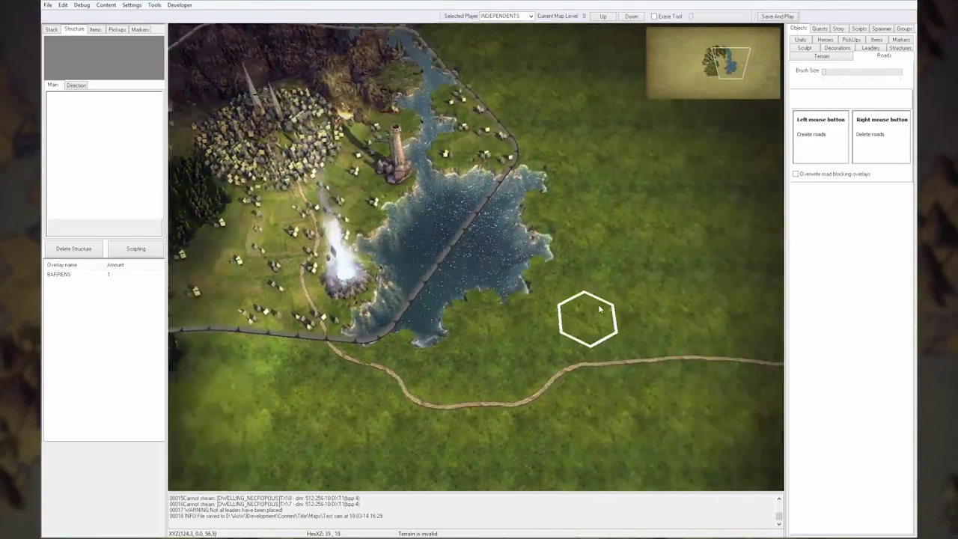
key(Down)
key(Left)
key(Right)
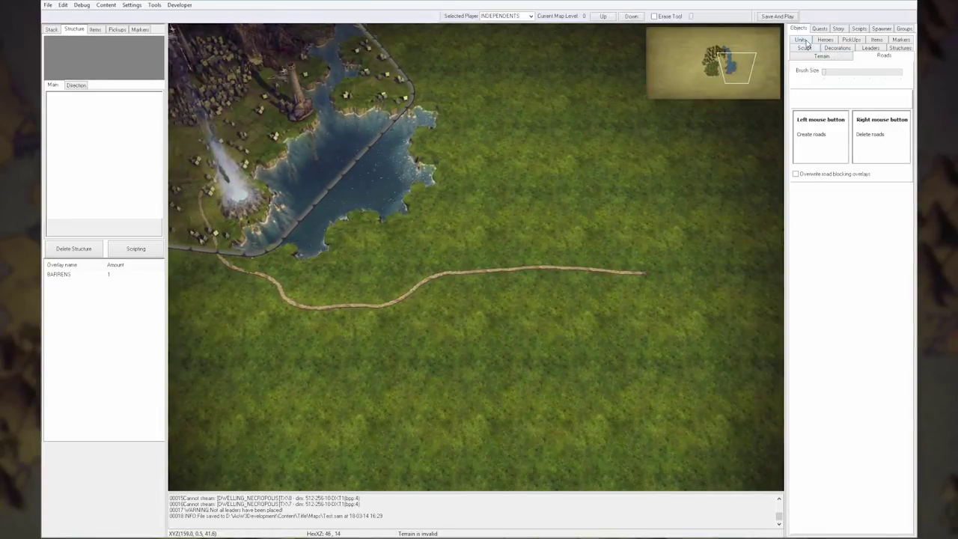
Place a City Core on the plains at the eastern end of the road
click(802, 41)
click(823, 49)
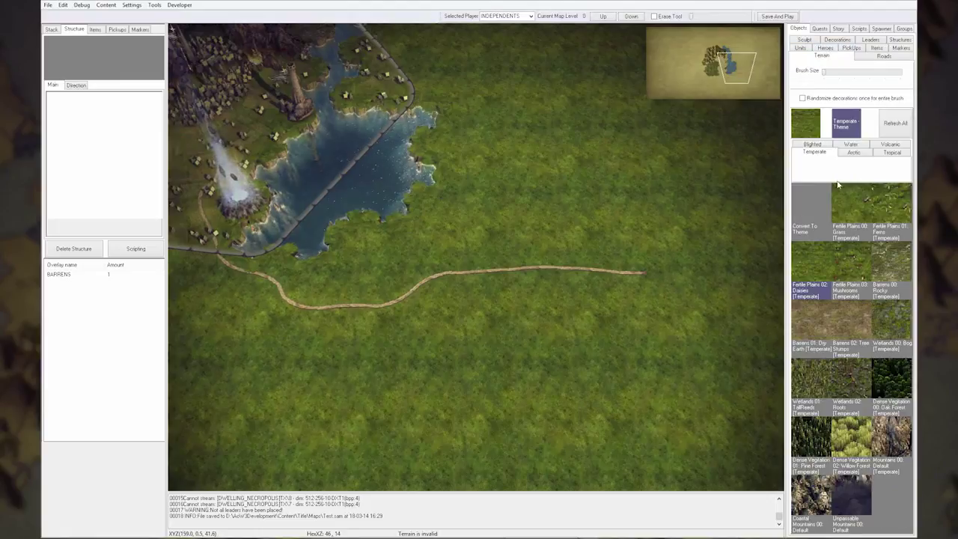
click(900, 40)
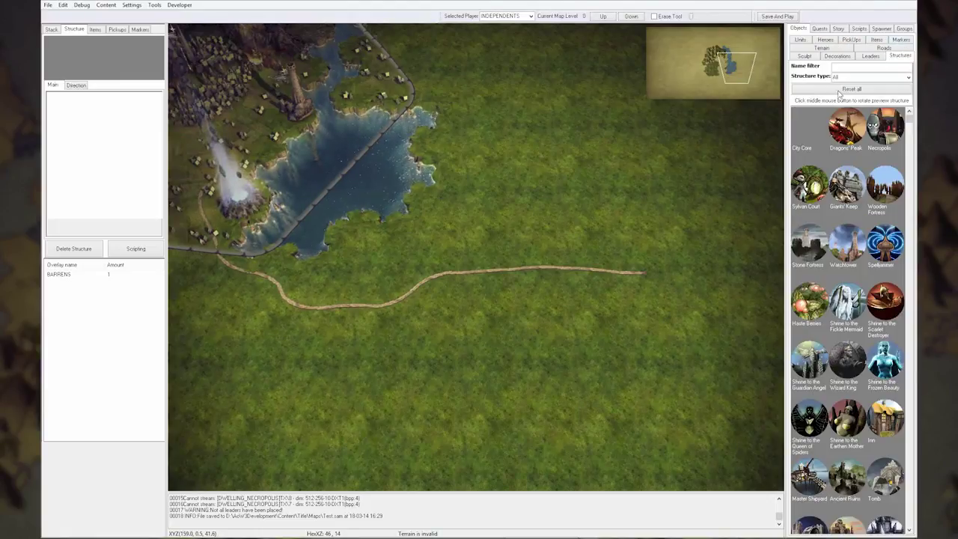
click(810, 132)
click(635, 268)
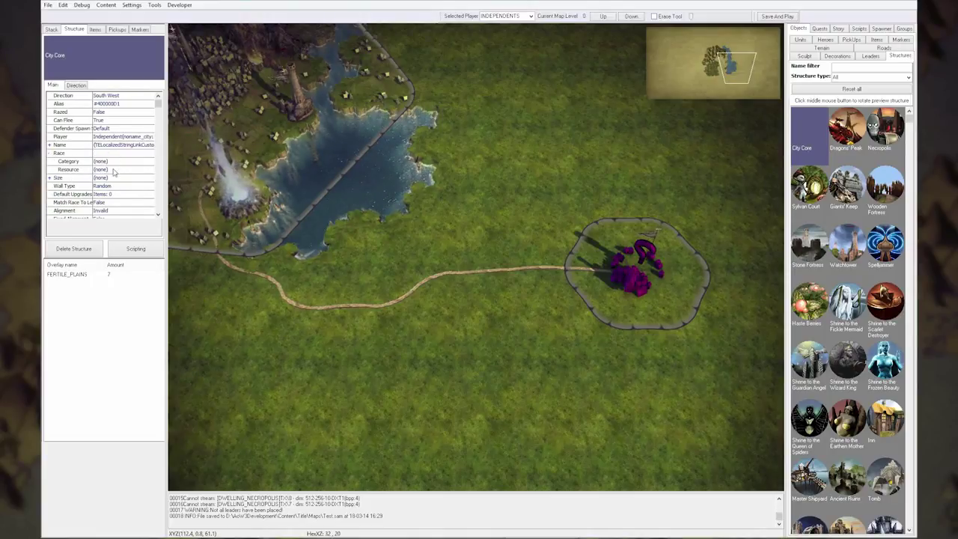
Set the new city's race to Goblin and its size to Town
click(115, 171)
click(116, 199)
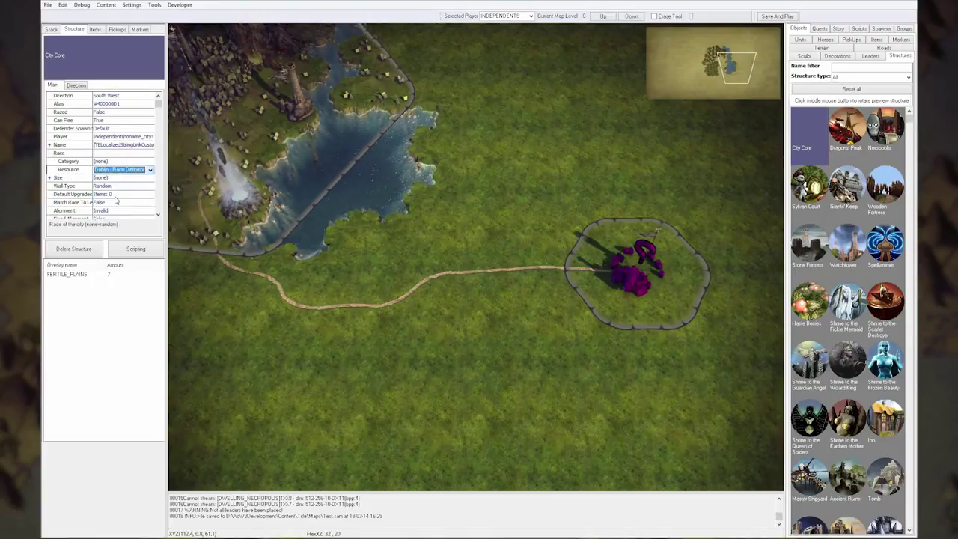
click(49, 178)
click(131, 197)
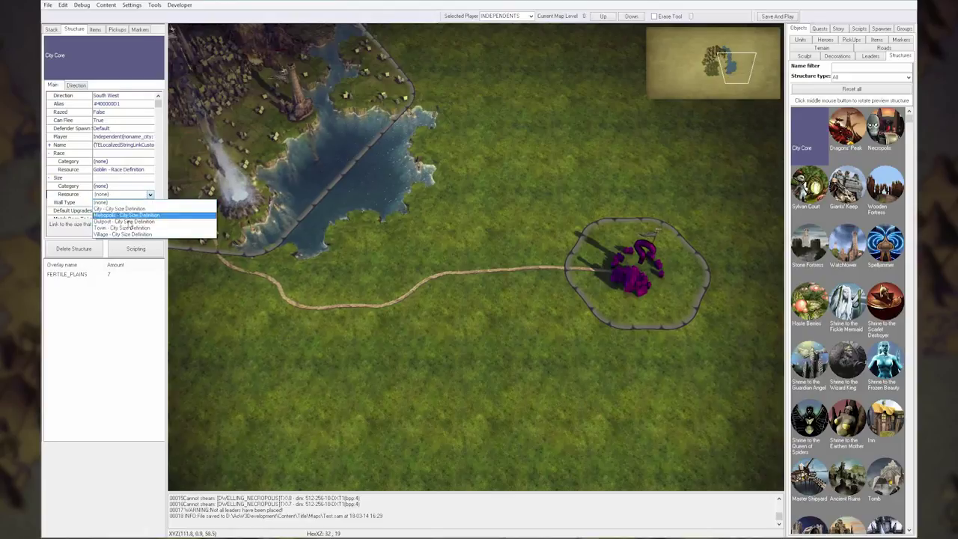
click(112, 224)
right_click(497, 287)
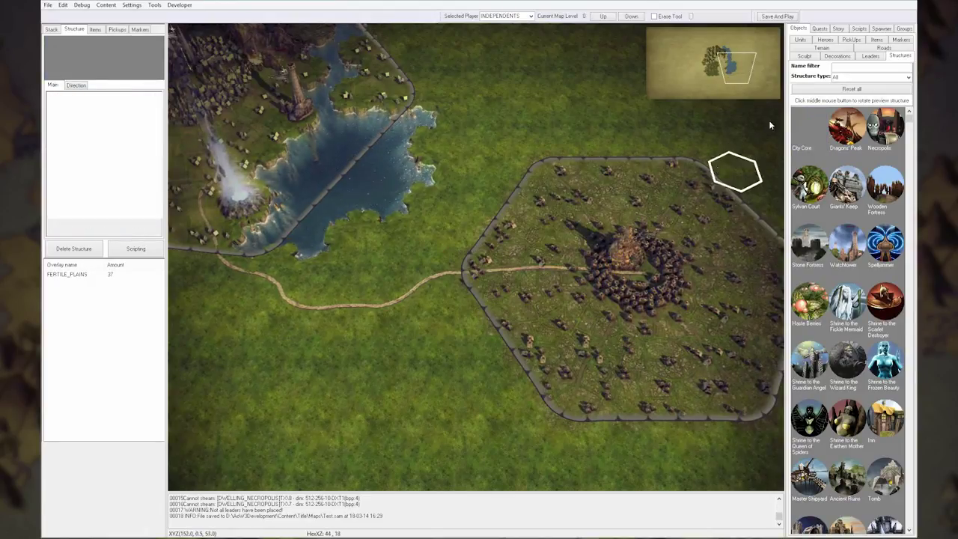
Paint Wetlands 01: TallReeds across the Goblin city's northern domain and the plains between it and the lake, extending southwest
click(811, 49)
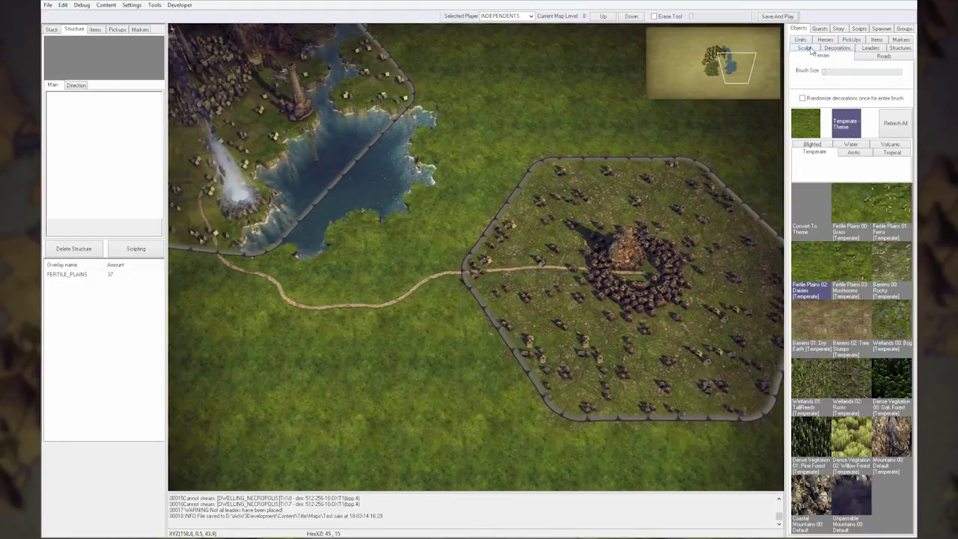
click(816, 388)
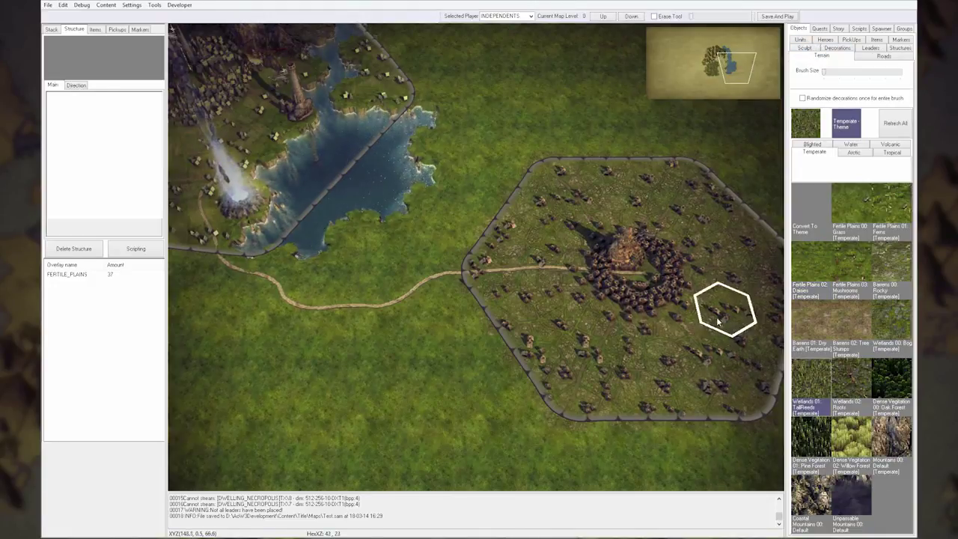
mouse_move(642, 175)
mouse_down()
mouse_move(596, 173)
mouse_move(527, 206)
mouse_move(567, 208)
mouse_move(463, 224)
mouse_up()
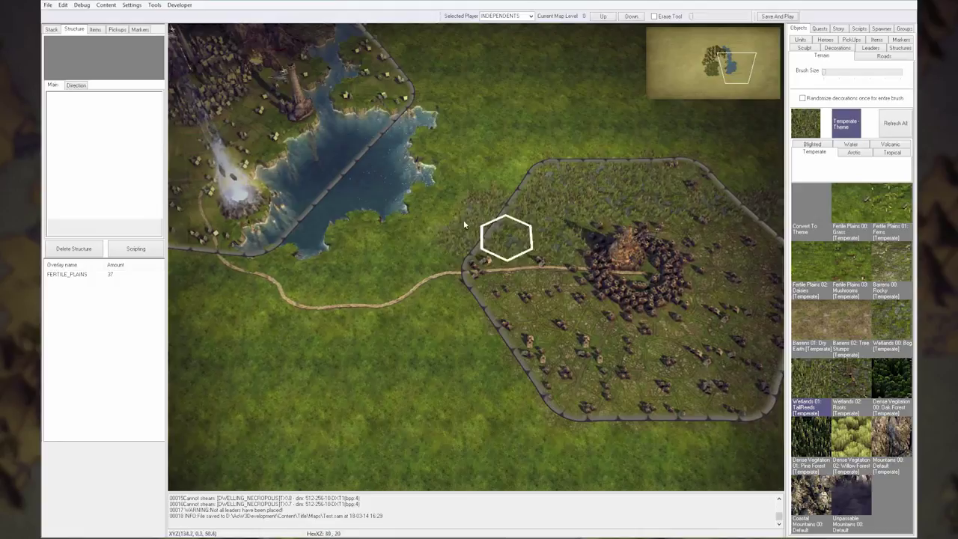
mouse_move(447, 323)
mouse_down()
mouse_move(449, 400)
mouse_move(383, 272)
mouse_move(434, 204)
mouse_move(395, 395)
mouse_move(337, 384)
mouse_move(373, 353)
mouse_up()
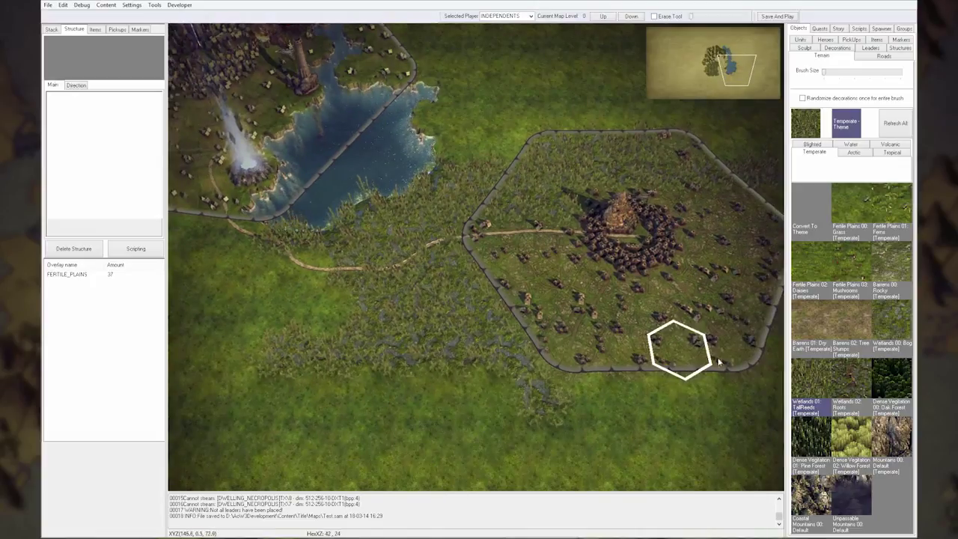
Vary the marsh with Wetlands 02: Roots along the Goblin domain's western edge and Wetlands 00: Bog across its southwest and beyond
click(845, 380)
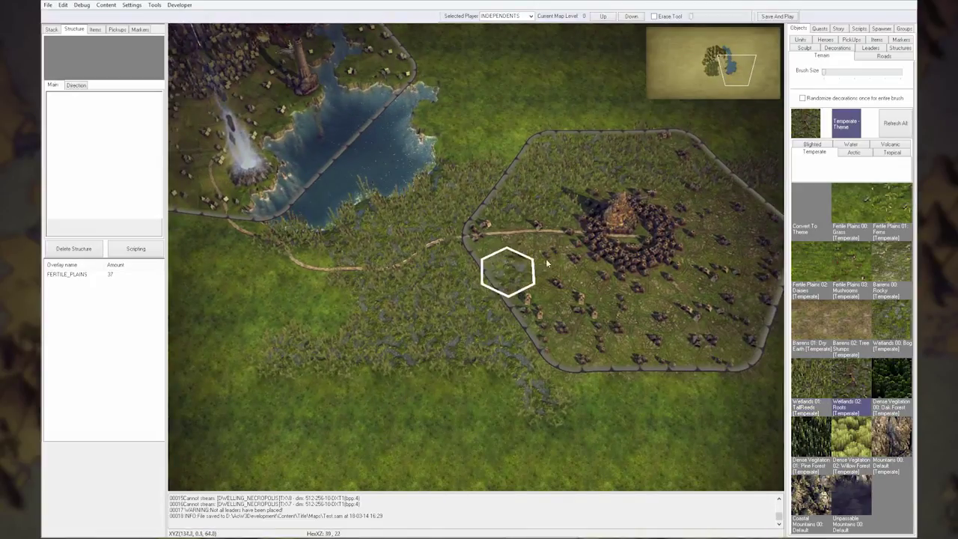
mouse_move(470, 346)
mouse_down()
mouse_move(457, 293)
mouse_move(504, 200)
mouse_move(456, 201)
mouse_move(511, 337)
mouse_up()
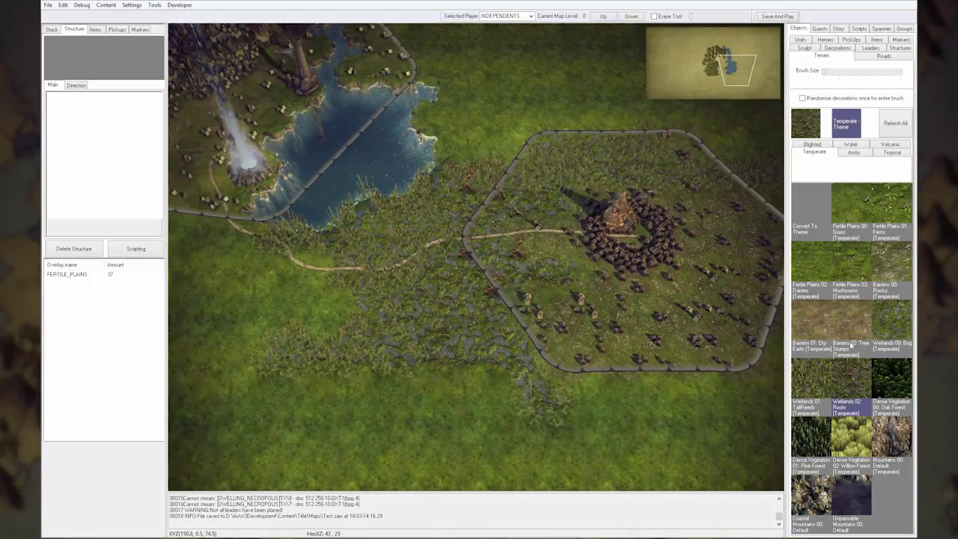
click(889, 327)
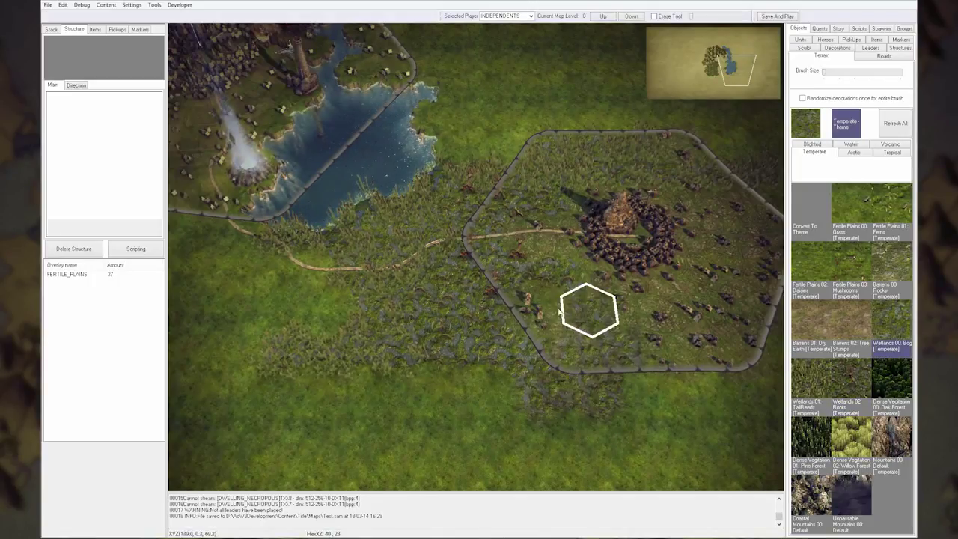
mouse_move(586, 368)
mouse_down()
mouse_move(526, 436)
mouse_move(366, 409)
mouse_move(591, 398)
mouse_up()
key(Right)
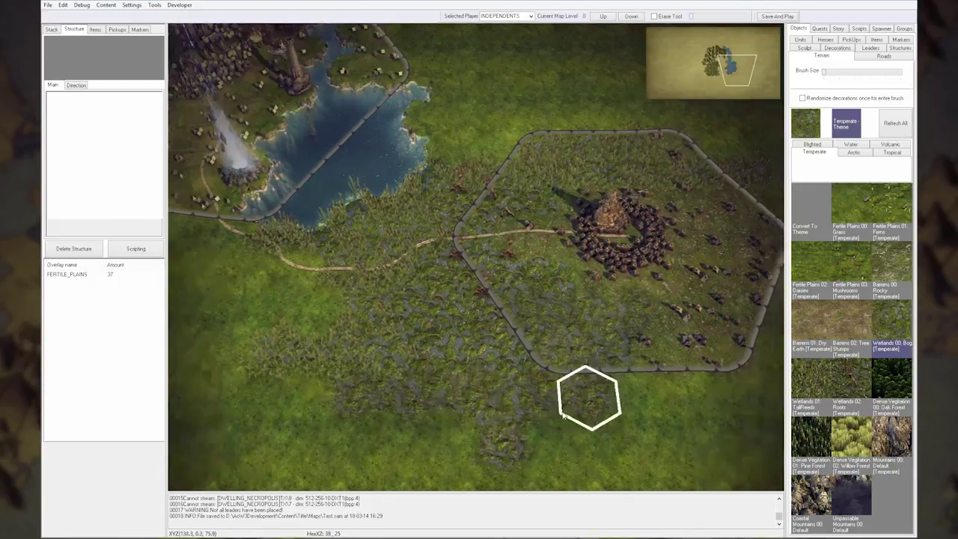
Plant clumps of Dense Vegetation 02: Willow Forest along the marsh's southern and western edges and on the lake's eastern shore
key(Up)
scroll(564, 415, down, 2)
click(850, 438)
click(545, 387)
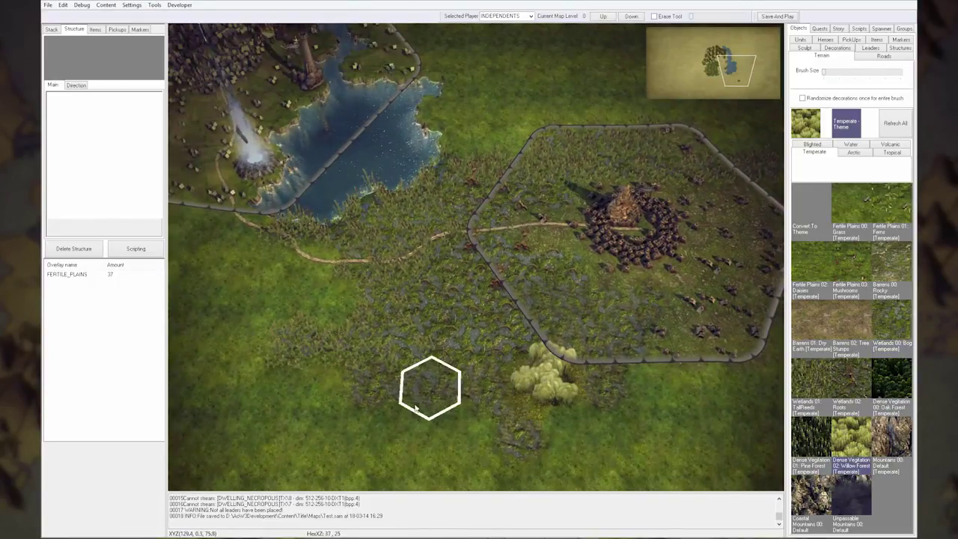
click(415, 408)
click(353, 422)
click(314, 302)
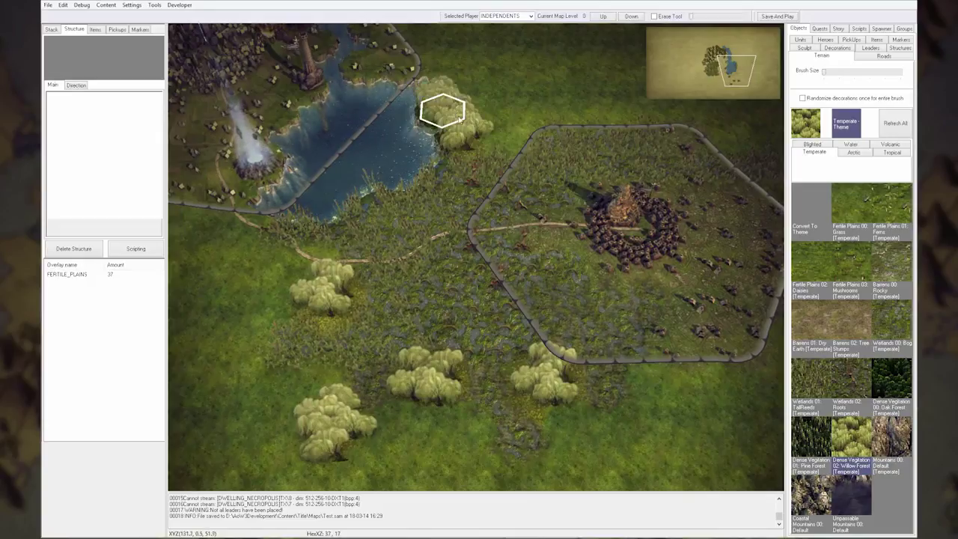
click(242, 267)
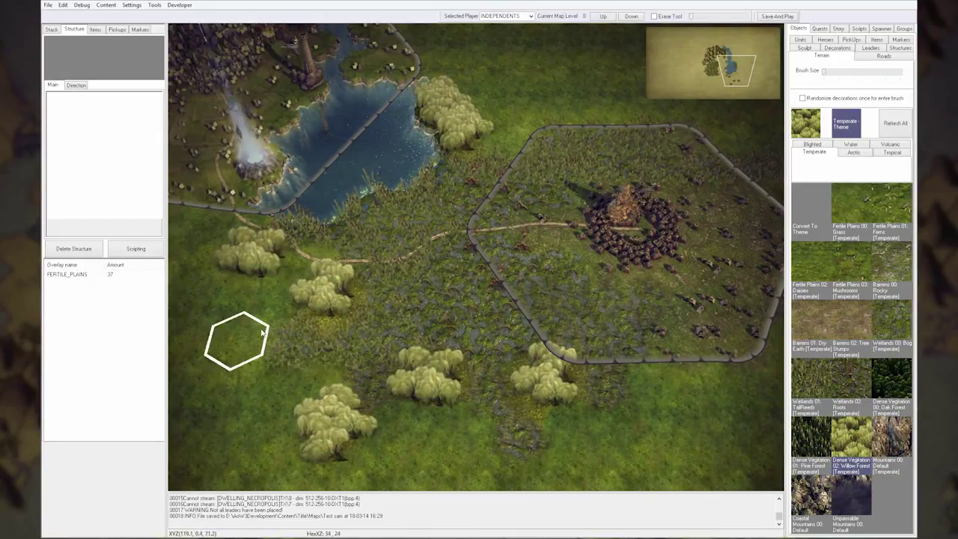
click(262, 333)
scroll(475, 394, up, 2)
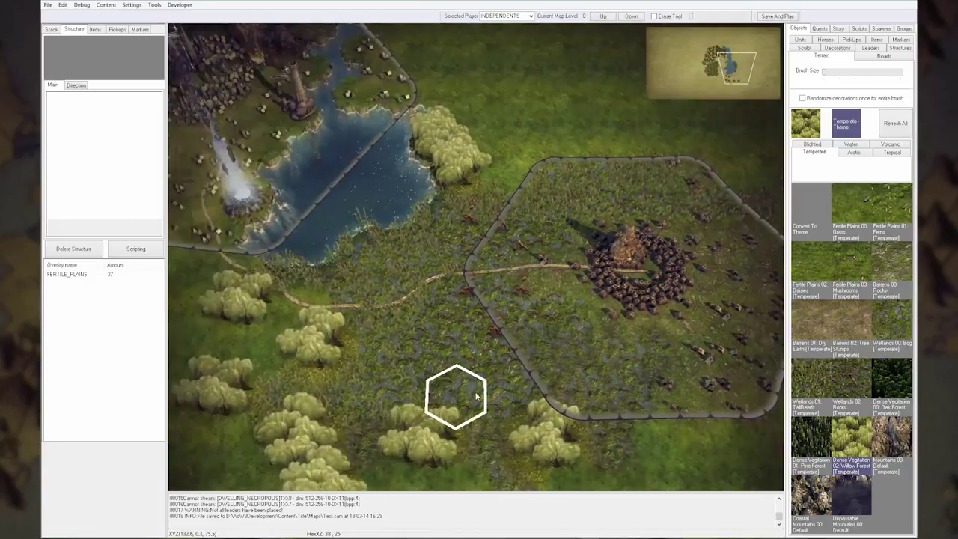
Place an Obsidian Dragon unit in the marsh beside the road, between the lake and the Goblin city
key(Right)
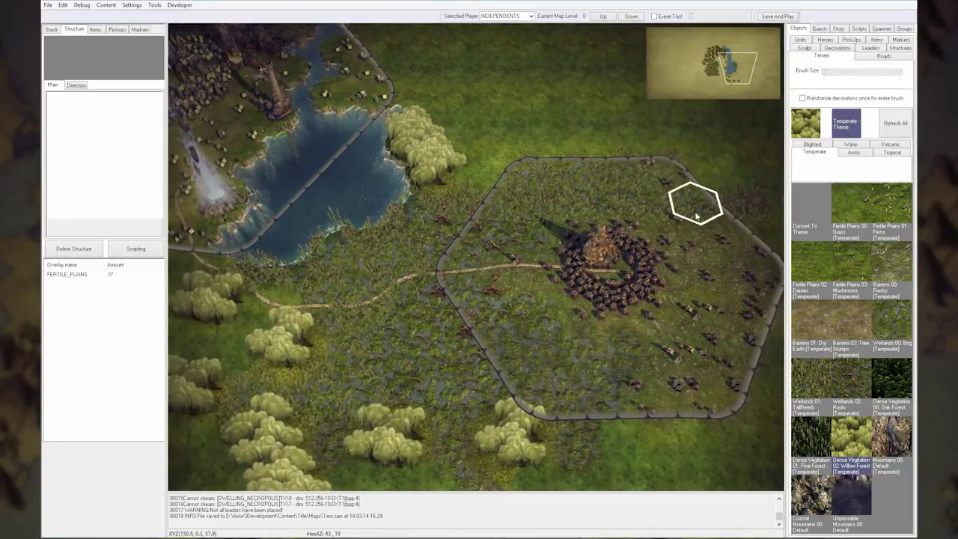
key(Left)
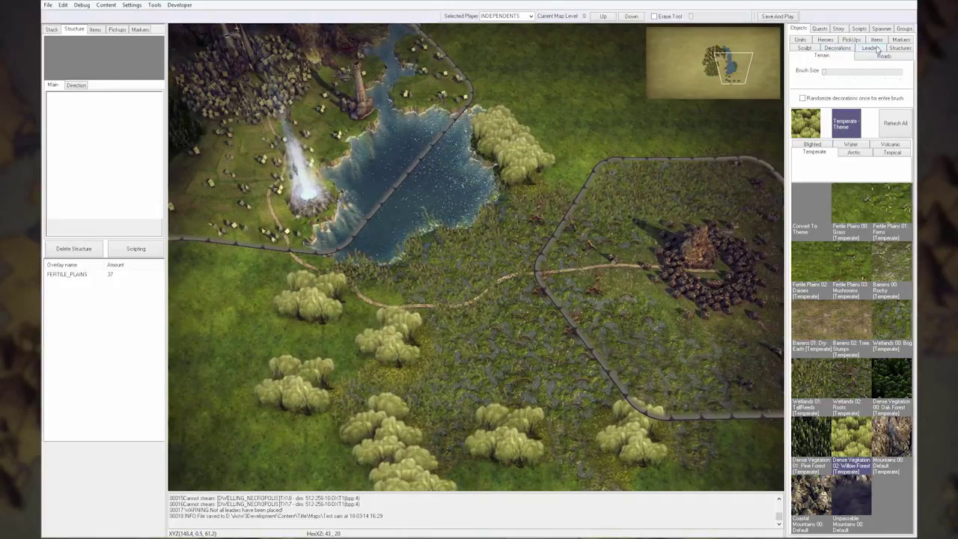
click(799, 40)
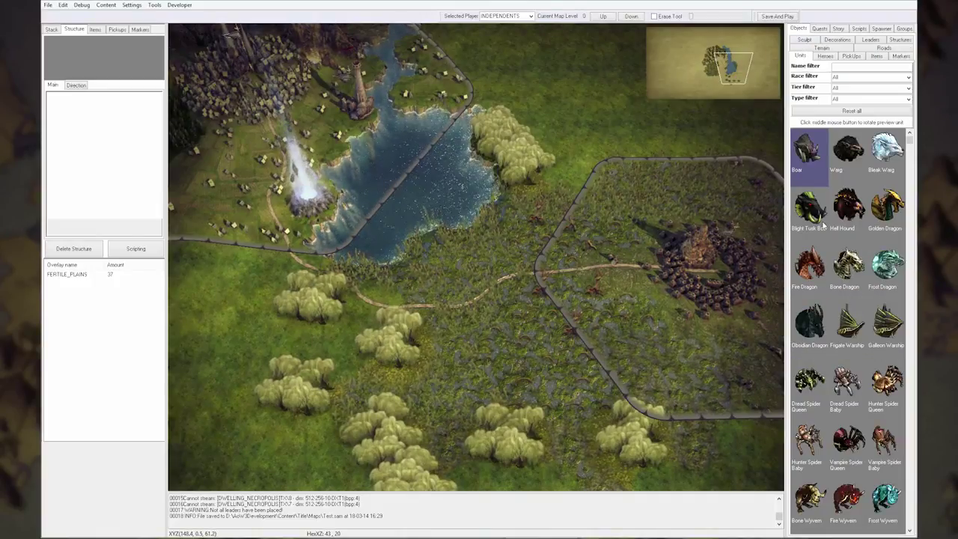
click(813, 334)
click(461, 283)
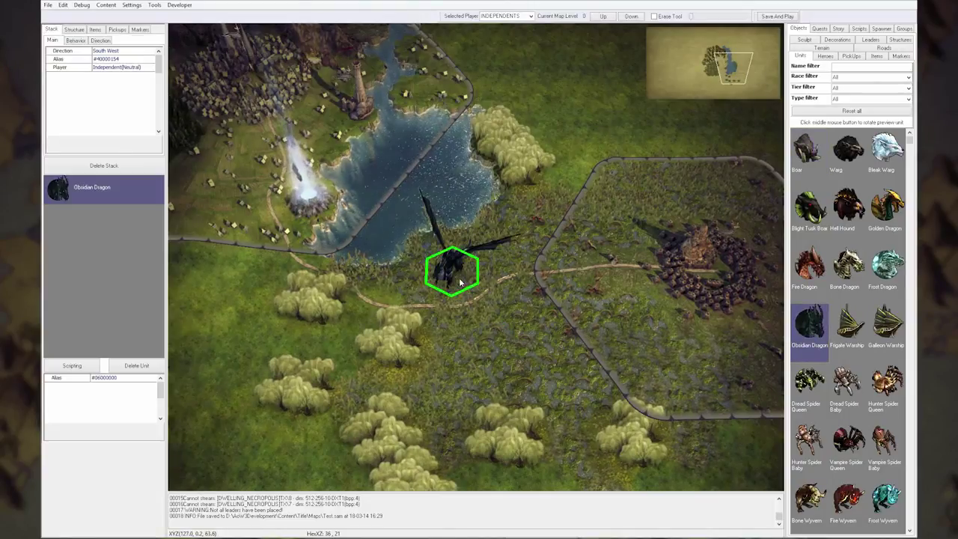
Stop placing units and inspect the Obsidian Dragon stack between the lake and the road
scroll(506, 348, up, 5)
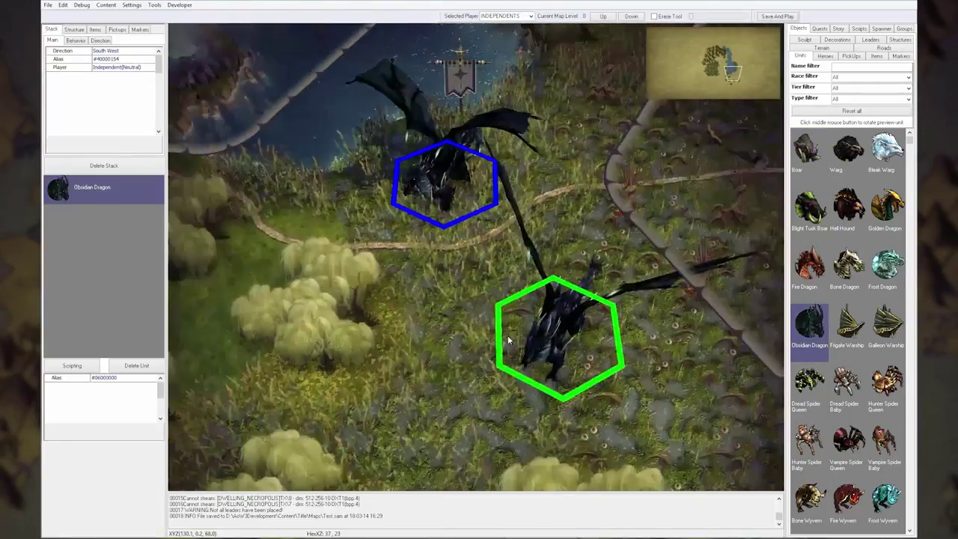
key(Up)
key(Left)
right_click(552, 318)
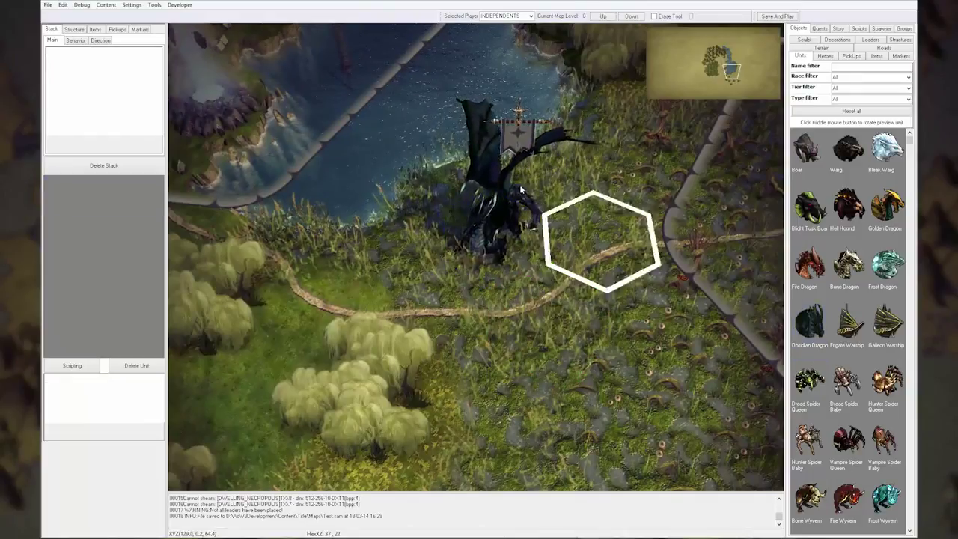
click(505, 247)
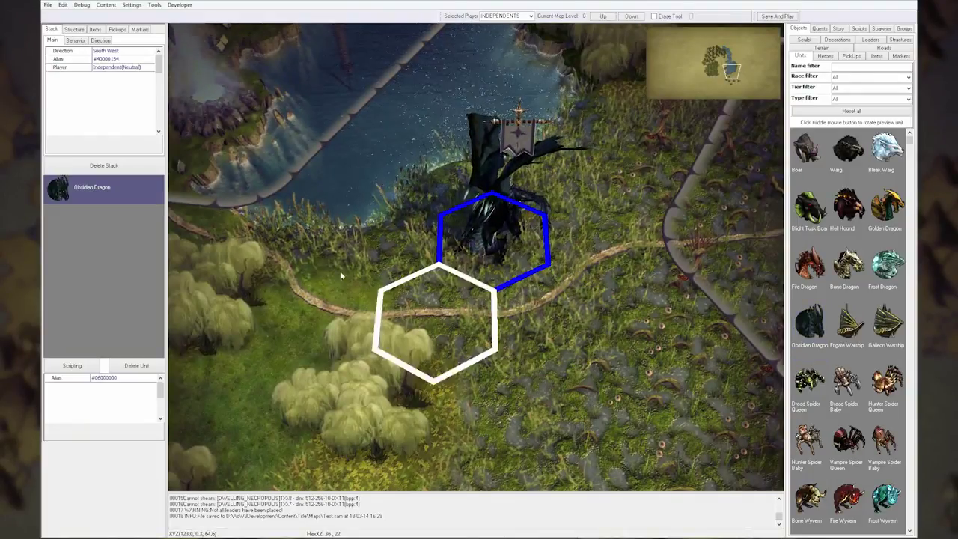
scroll(441, 318, down, 2)
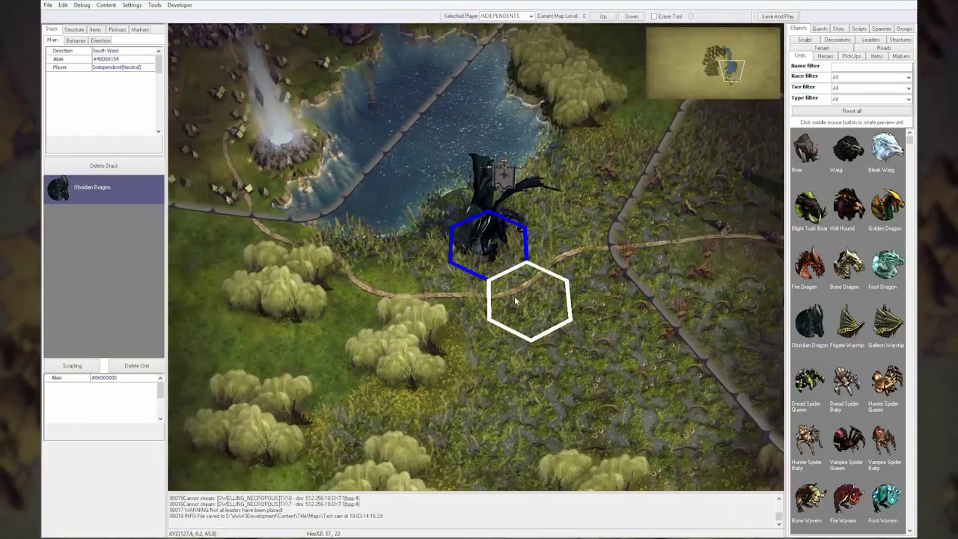
scroll(514, 300, down, 1)
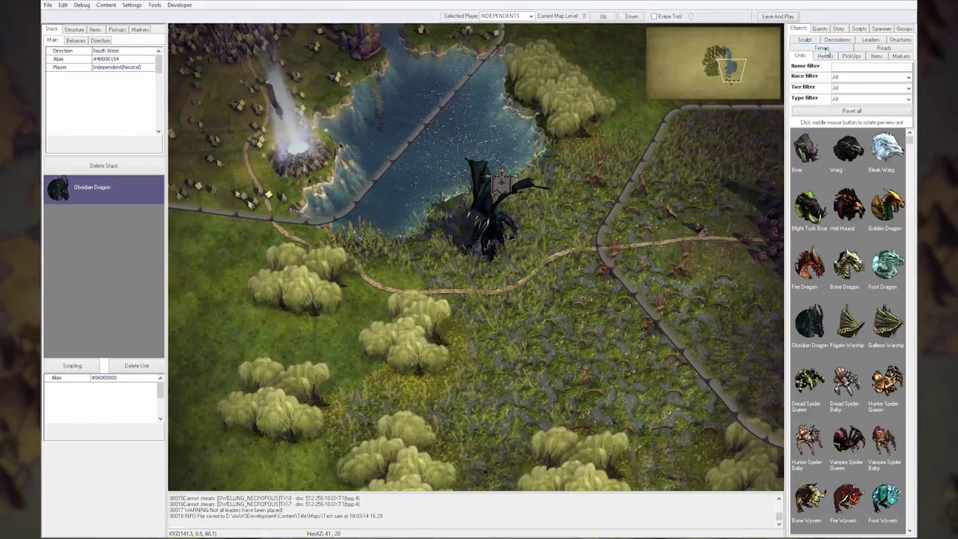
Place a Gold stash pickup behind the Obsidian Dragon near the lakeshore, deleting the extra stash on the dragon's other side
click(850, 56)
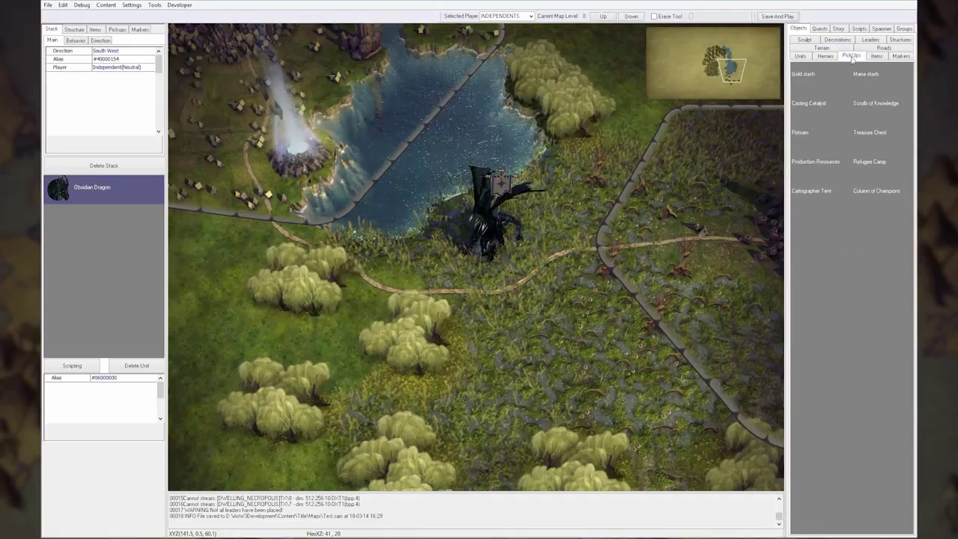
click(816, 86)
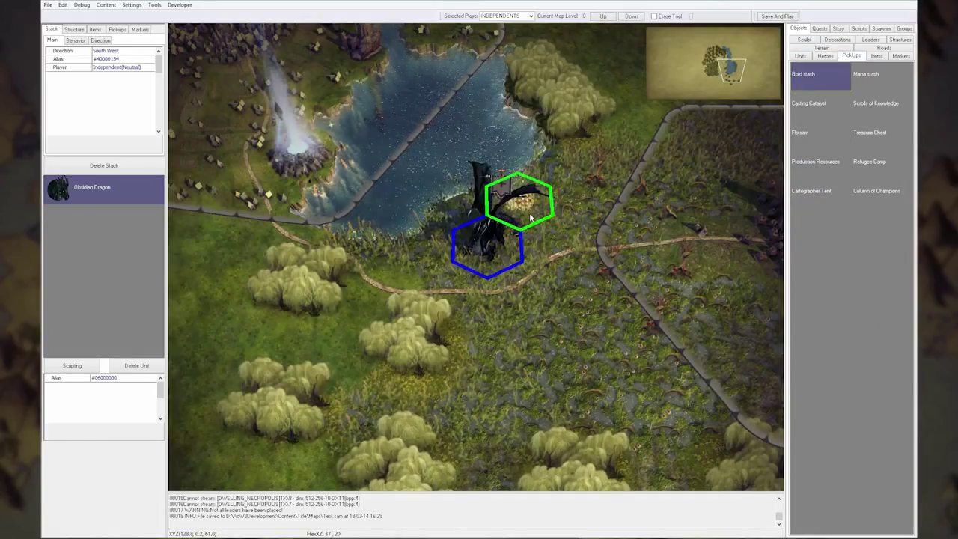
click(529, 217)
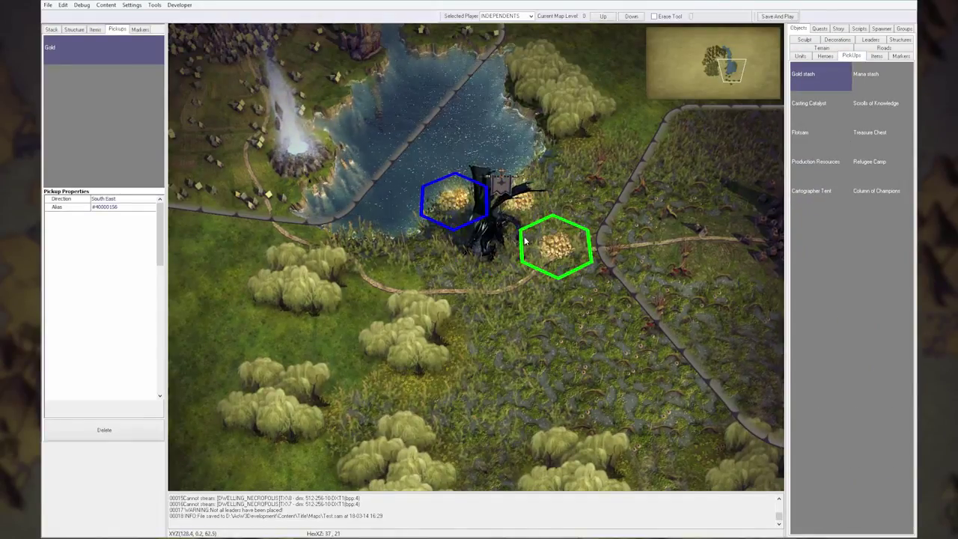
click(104, 429)
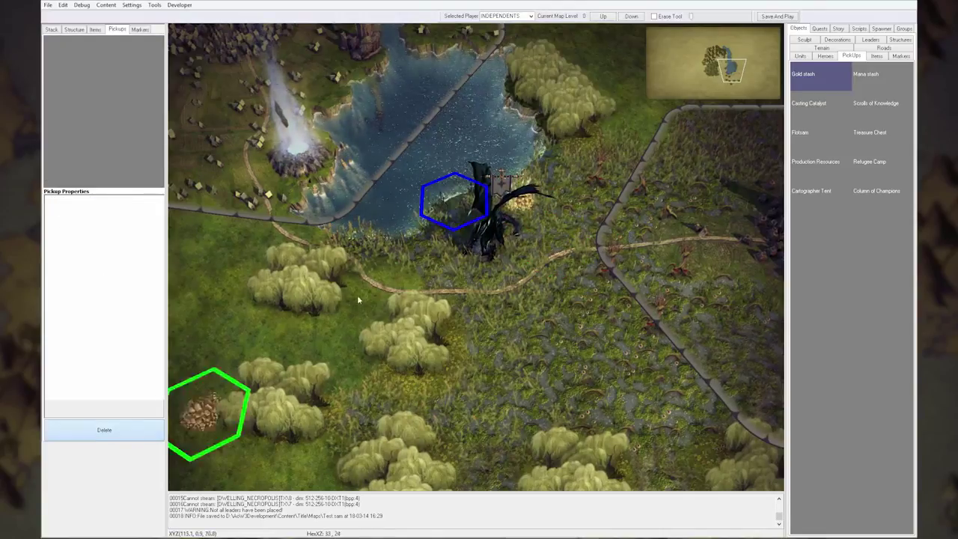
right_click(529, 313)
Look over the map from the Goblin city and its marsh to the High Elf city and its forest
key(Right)
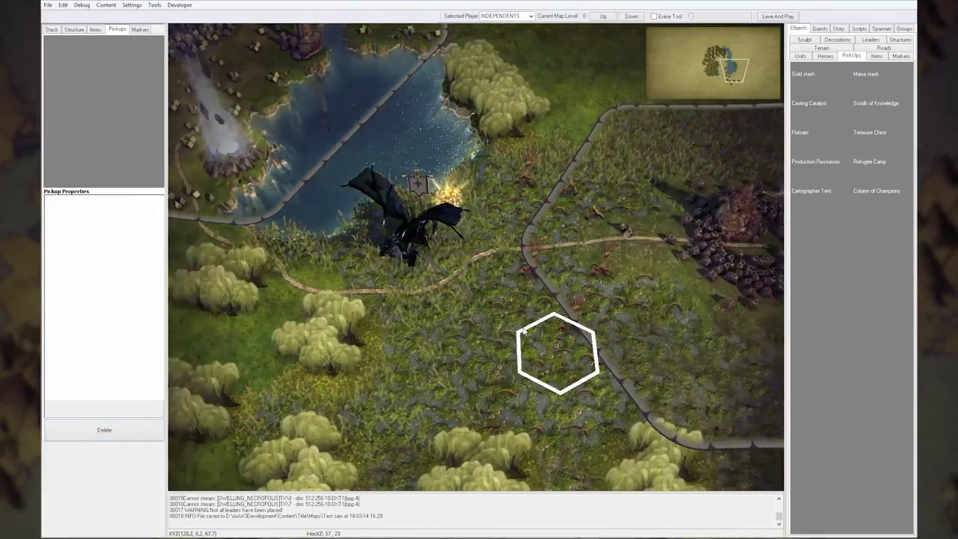
scroll(524, 327, down, 1)
key(Right)
key(Right)
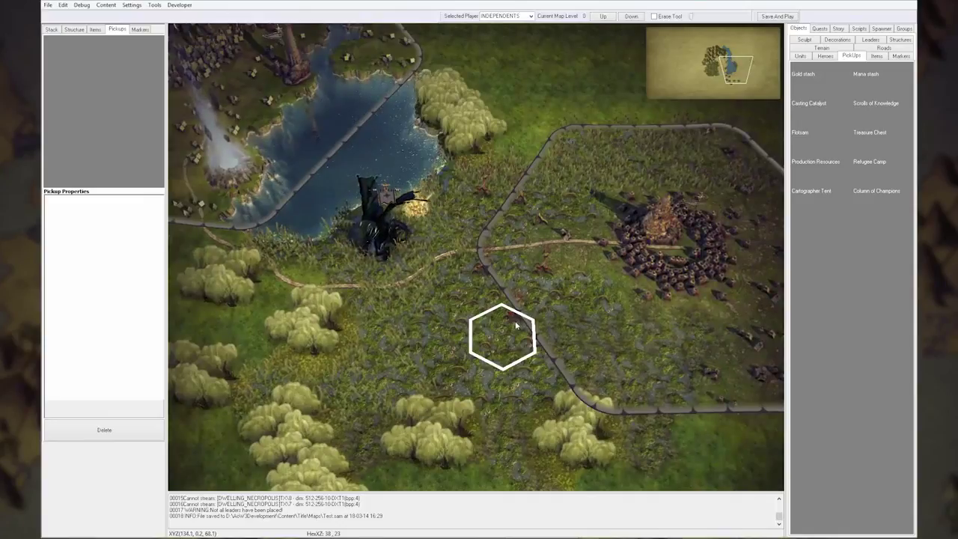
scroll(515, 326, down, 1)
key(Right)
key(Left)
key(Left)
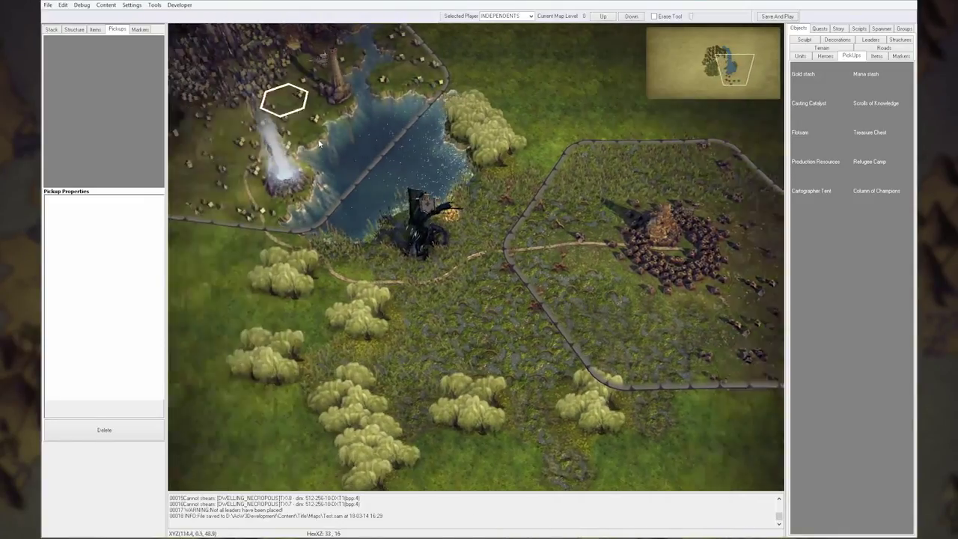
key(Up)
scroll(371, 210, up, 1)
scroll(486, 222, down, 1)
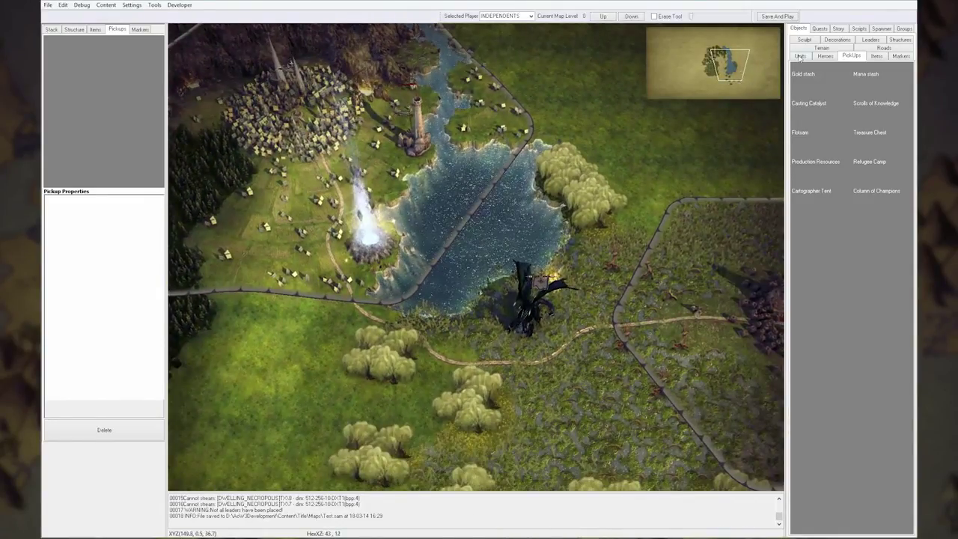
key(Left)
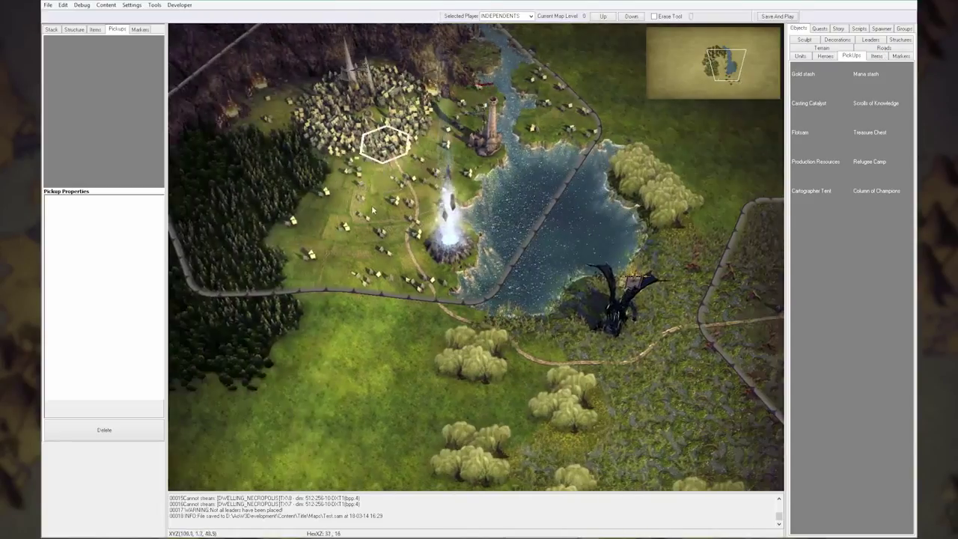
key(Right)
key(Down)
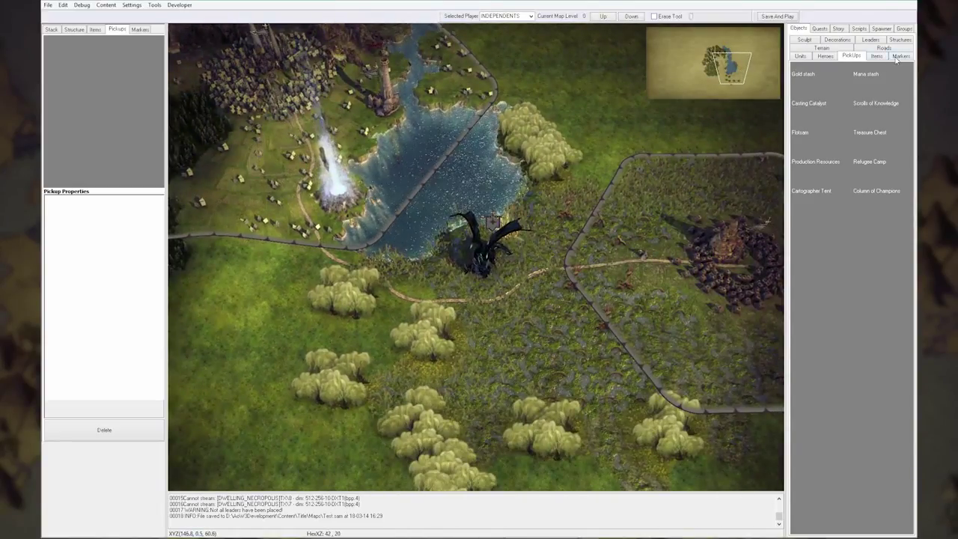
Place the PLAYER1 leader, Fai Dural, in the High Elf city
click(870, 39)
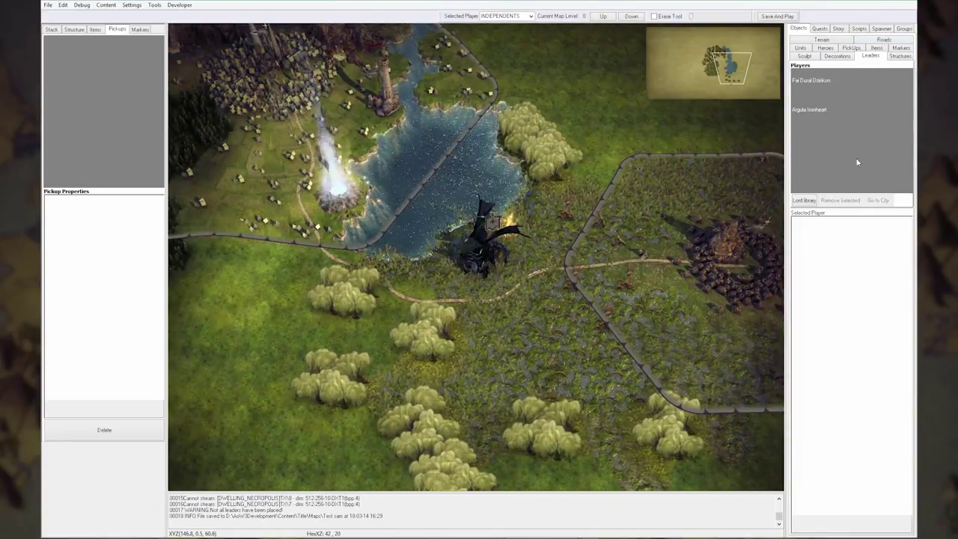
click(815, 82)
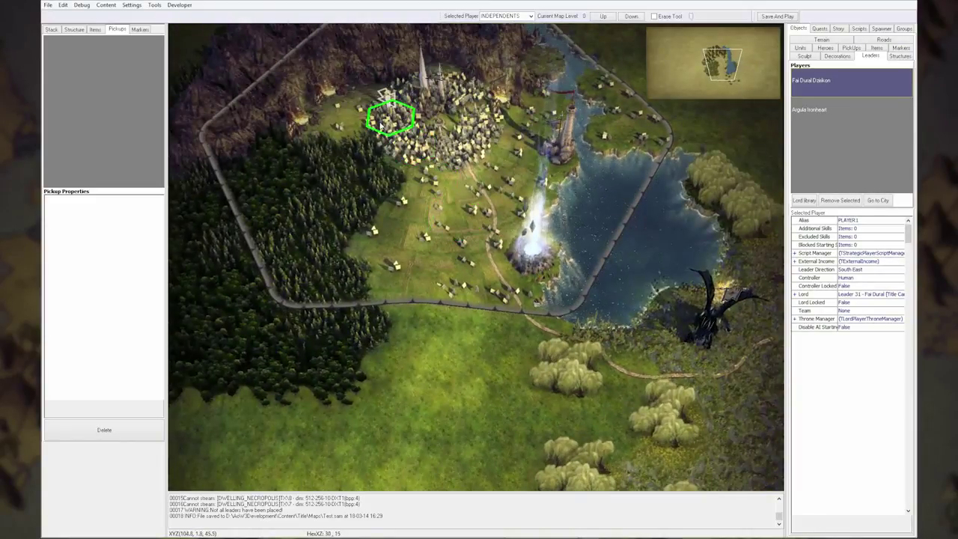
click(476, 190)
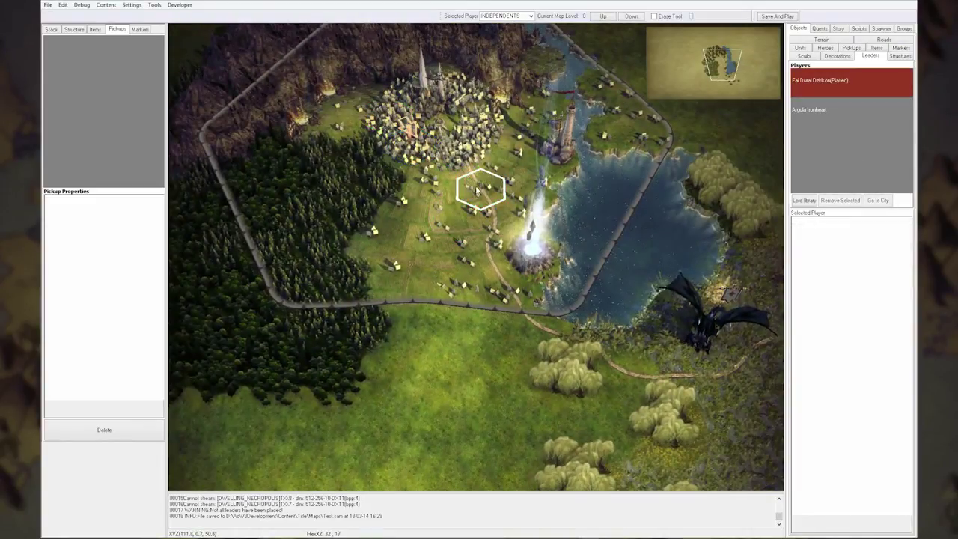
Assign ownership of the High Elf city to PLAYER1
click(445, 101)
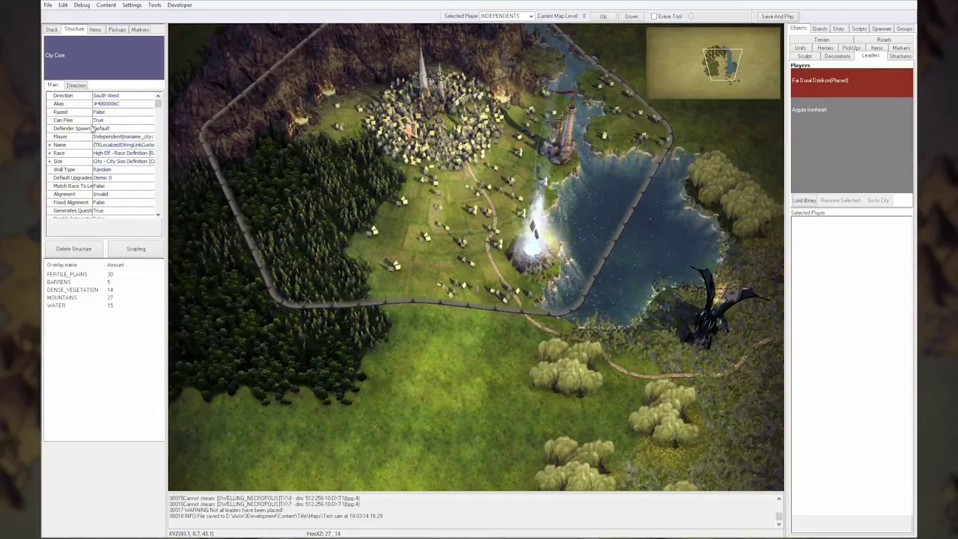
click(120, 136)
click(149, 137)
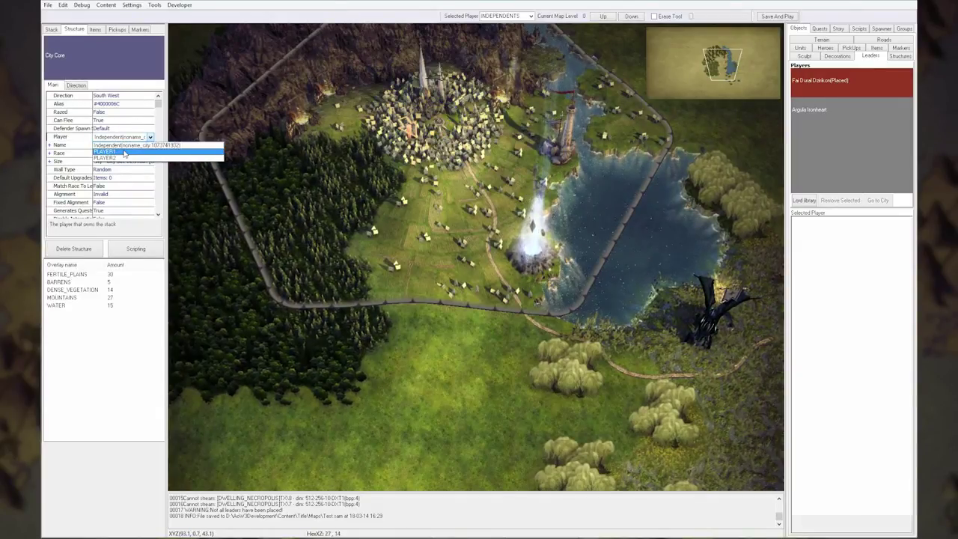
click(125, 153)
Assign ownership of the Goblin city to PLAYER2
key(Right)
key(Down)
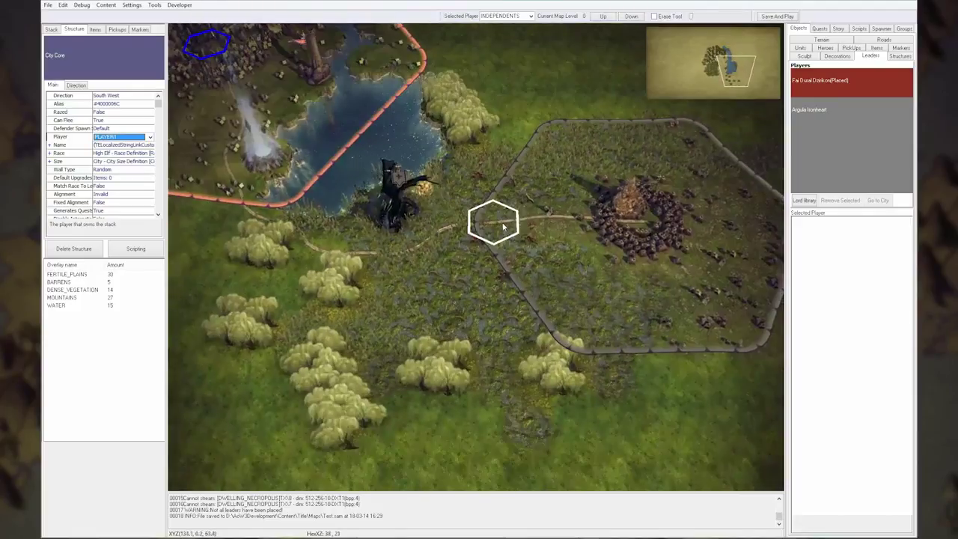
click(638, 222)
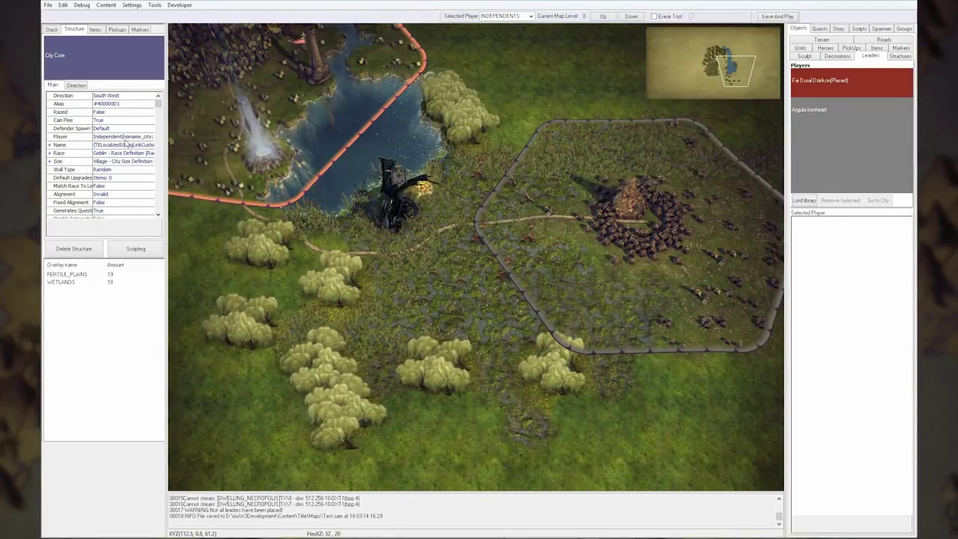
click(124, 137)
click(123, 156)
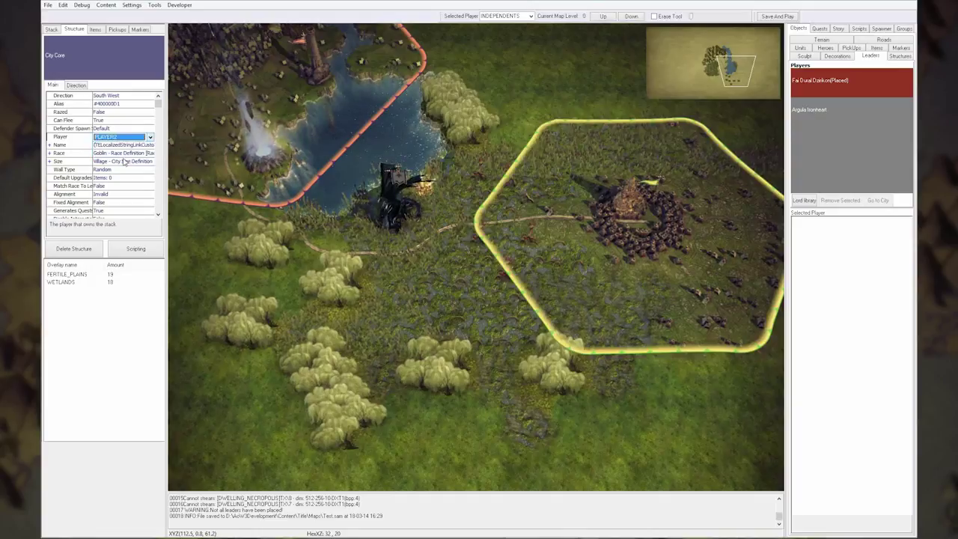
click(607, 301)
Place the PLAYER2 leader, Argula Ironheart, in the centre of the Goblin city
click(820, 109)
click(638, 217)
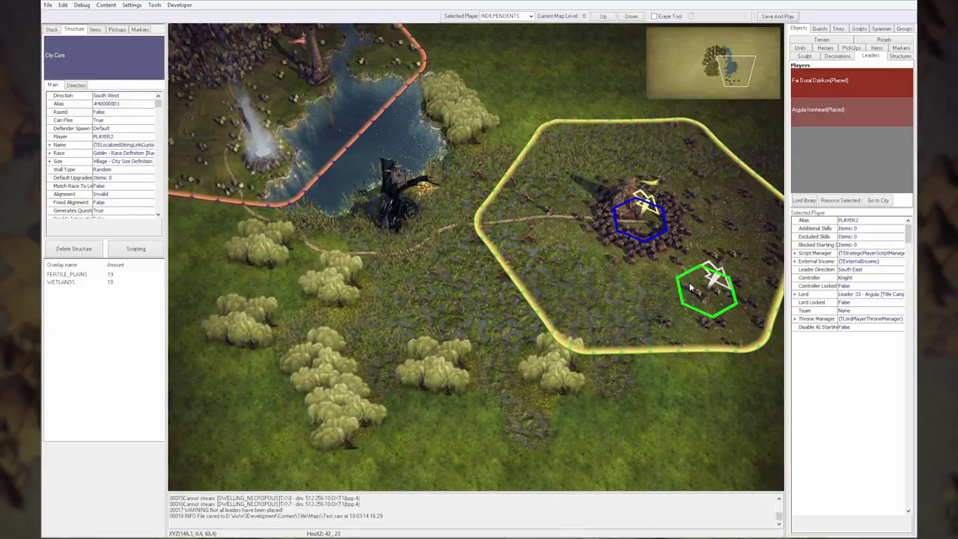
click(690, 287)
scroll(668, 293, up, 3)
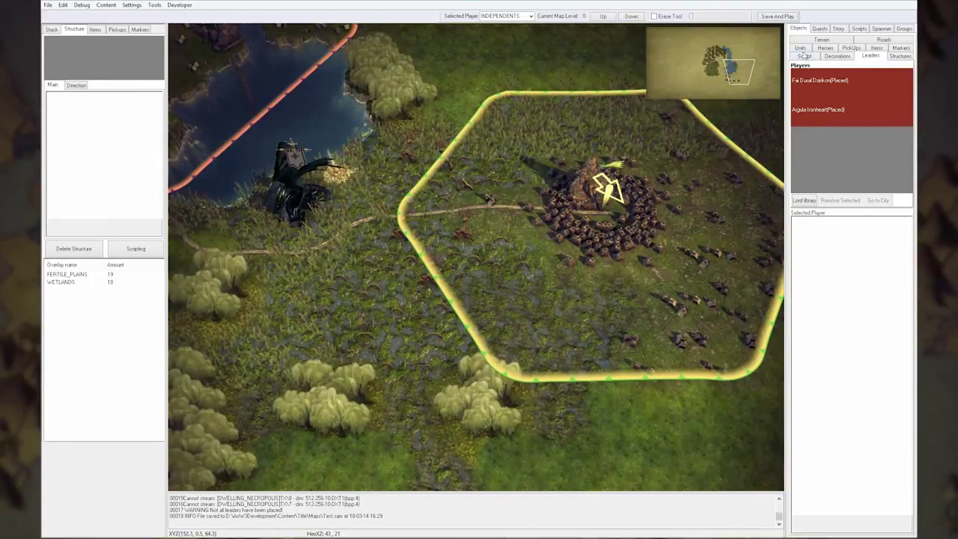
Filter the units by "gobli" and place a stack of four and a stack of two Goblin Marauders at the Goblin city's edge
click(800, 47)
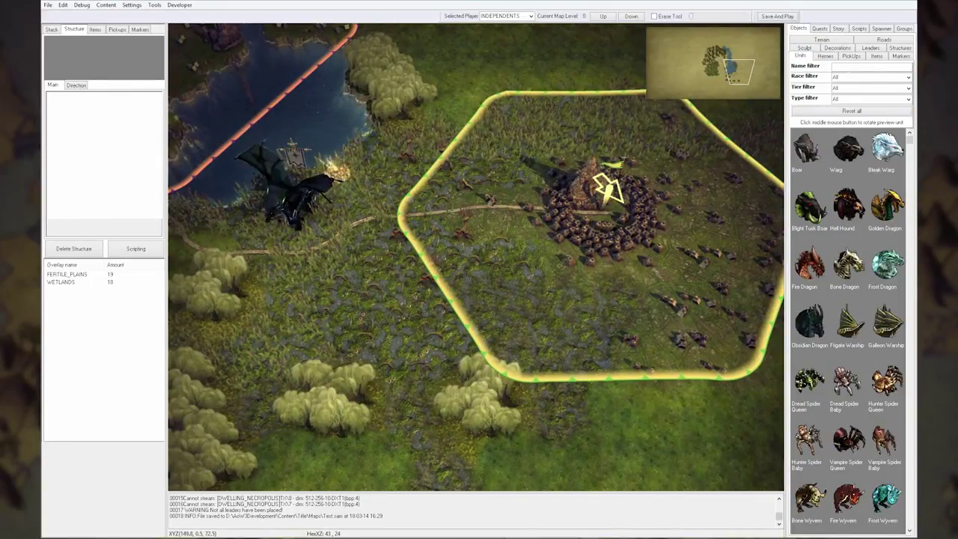
text(gobli)
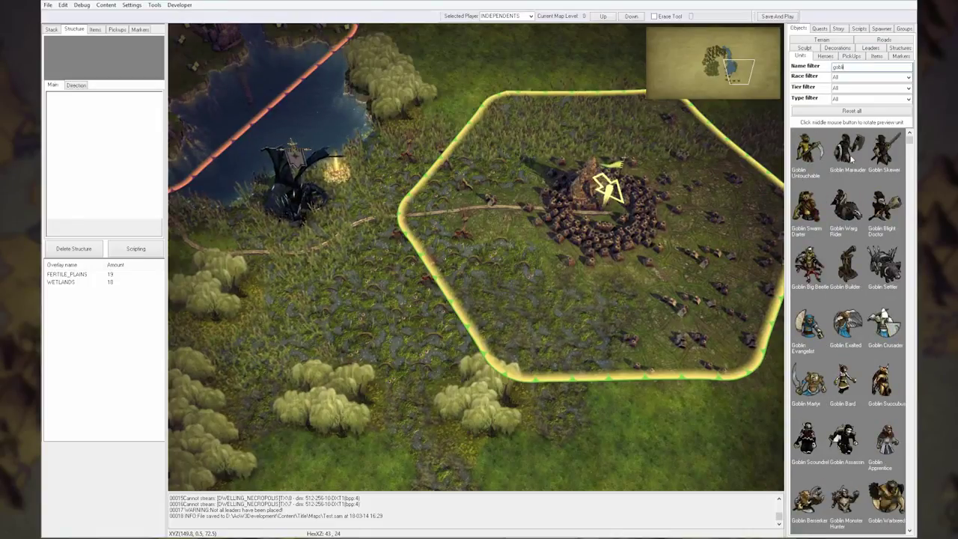
click(848, 150)
click(577, 247)
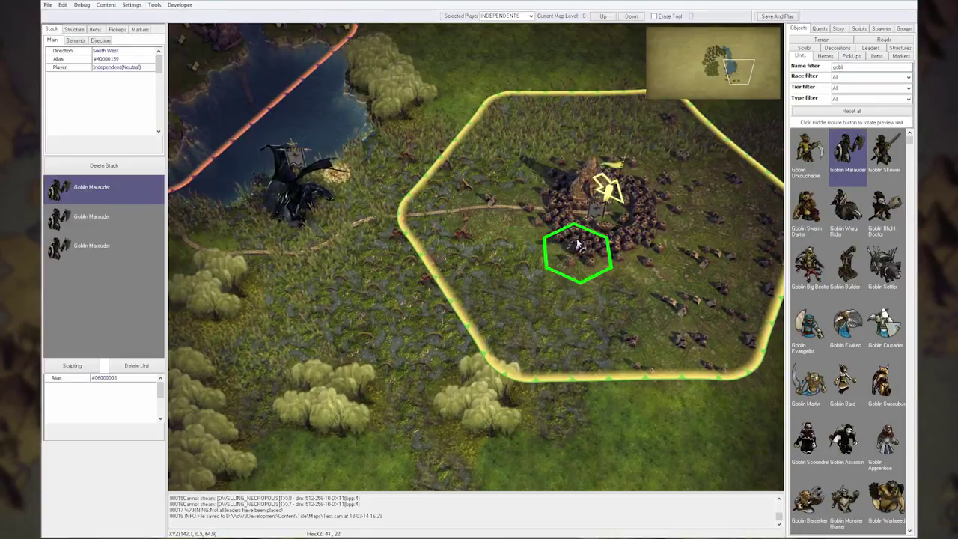
click(577, 247)
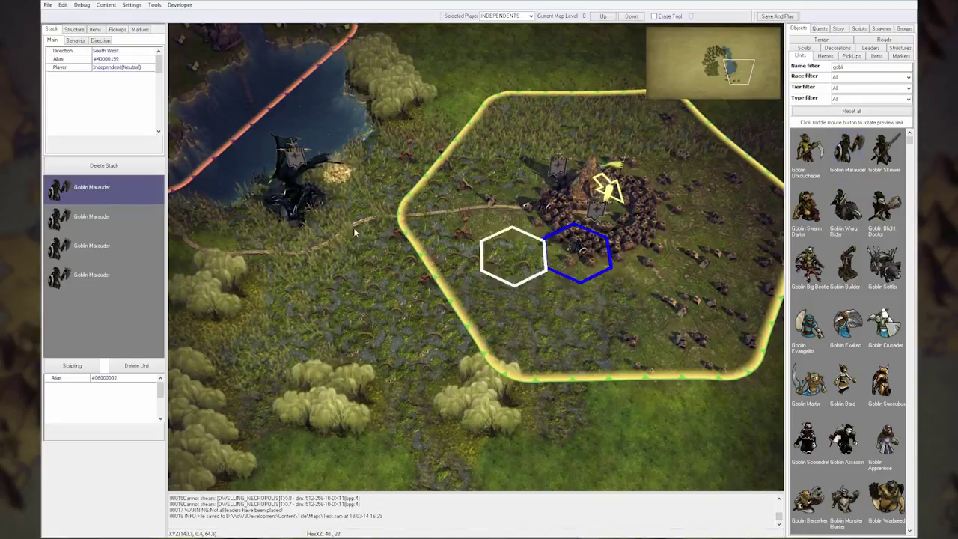
Assign both Goblin Marauder stacks at the Goblin city to PLAYER2
click(128, 68)
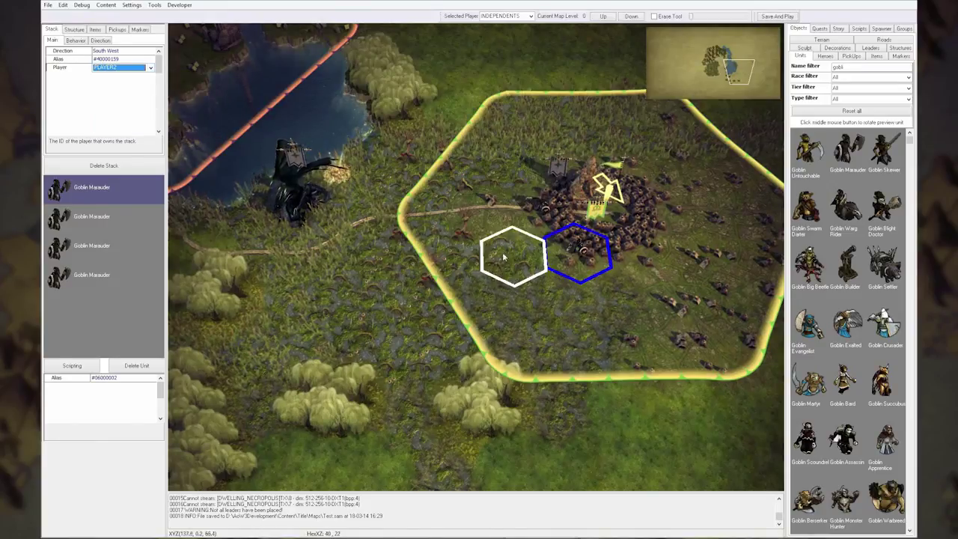
click(534, 217)
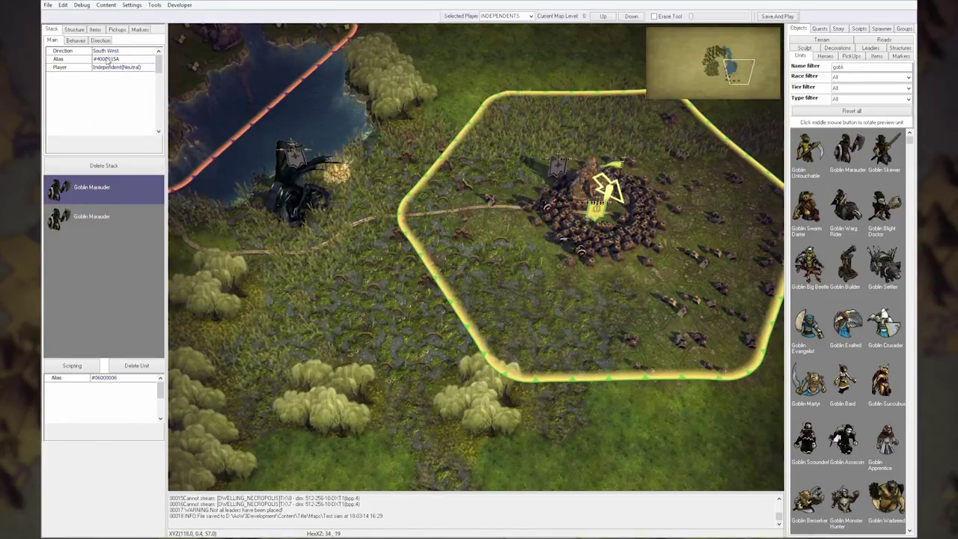
click(116, 69)
click(157, 127)
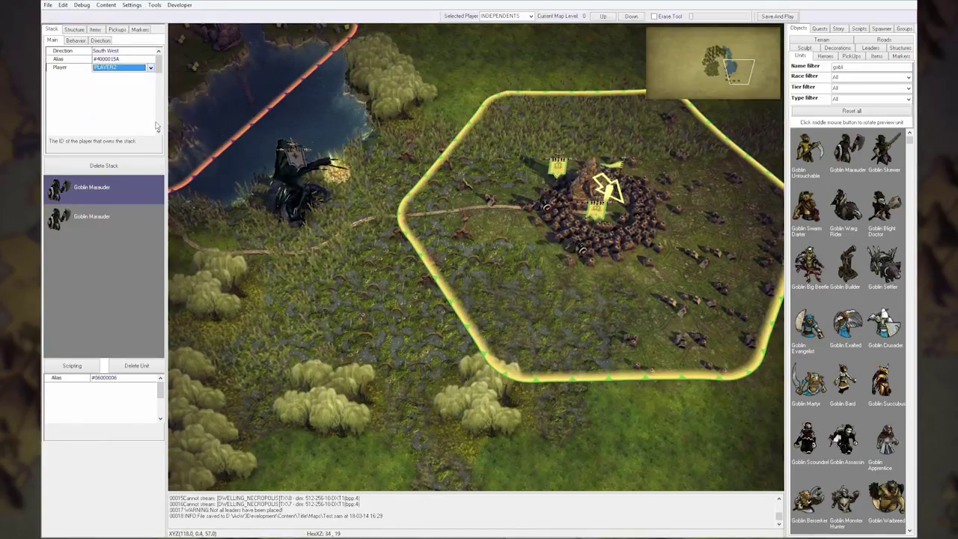
click(511, 279)
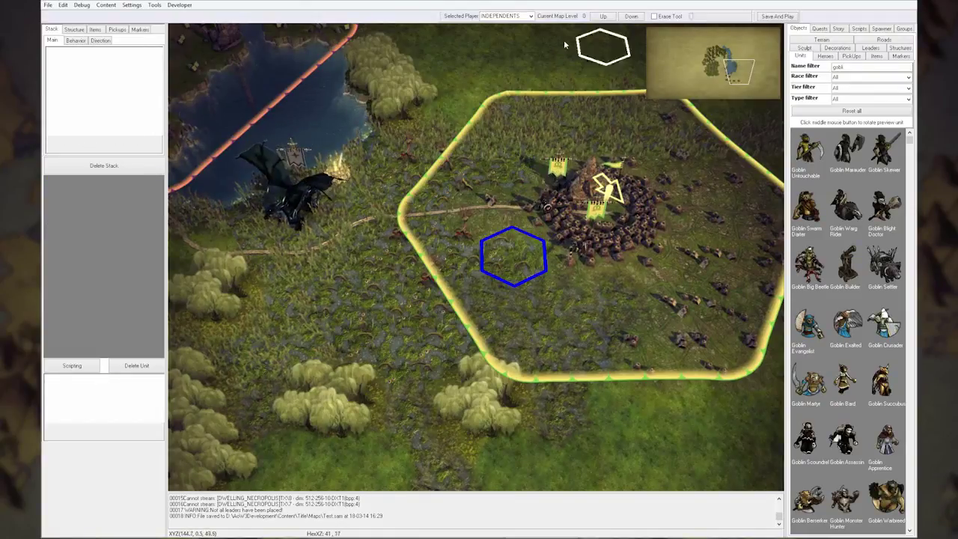
Set the selected player to PLAYER1, filter the units by "elf", and place two High Elf Longbowman stacks in the forest beside the High Elf city
click(531, 15)
click(515, 31)
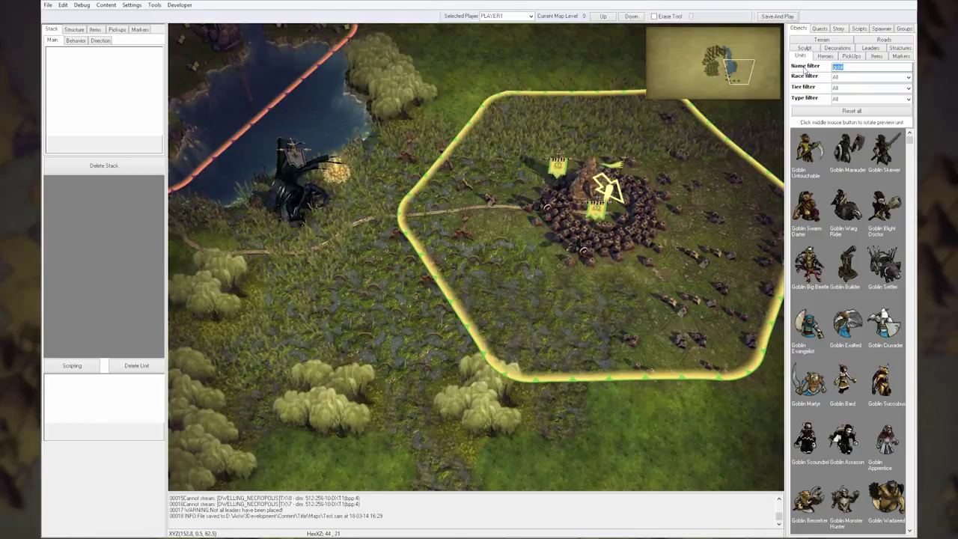
text(elv)
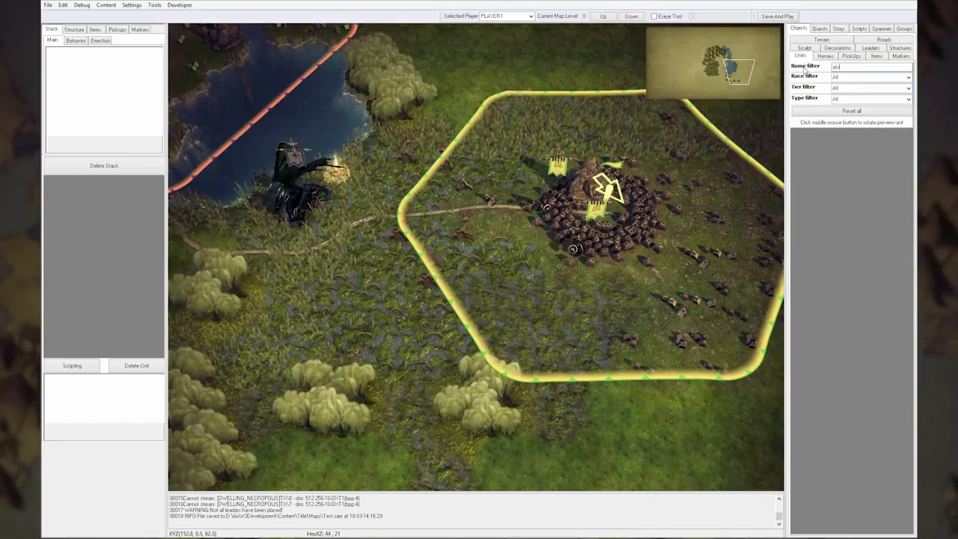
key(BackSpace)
key(BackSpace)
text(f)
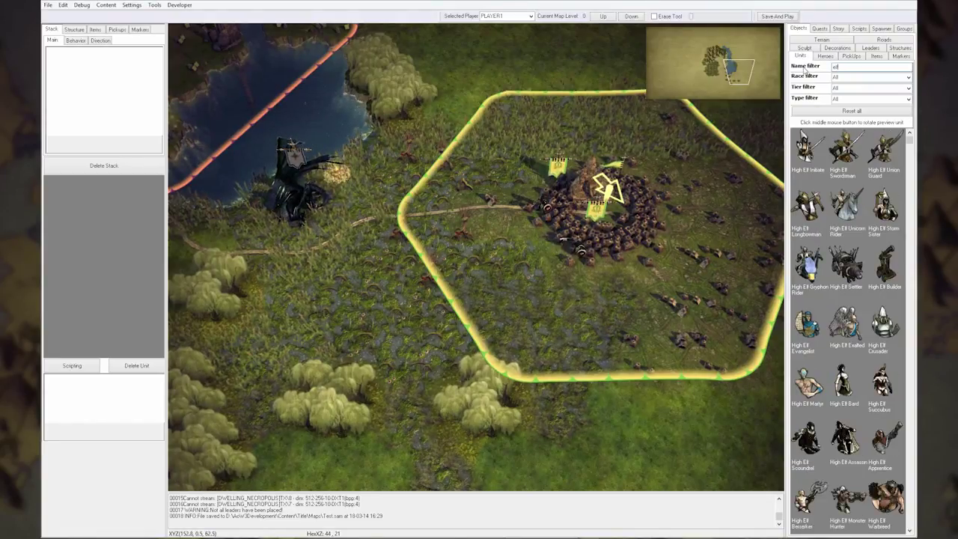
click(808, 217)
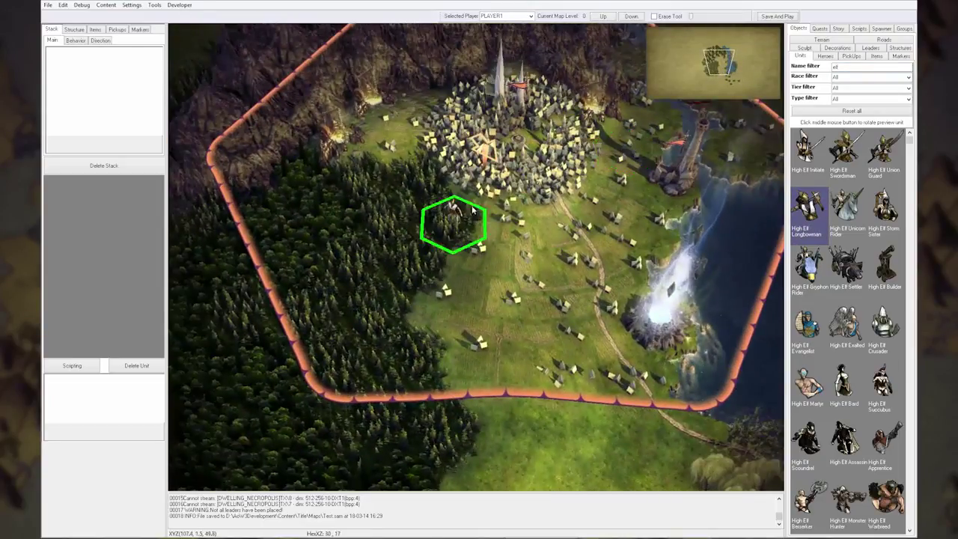
click(472, 212)
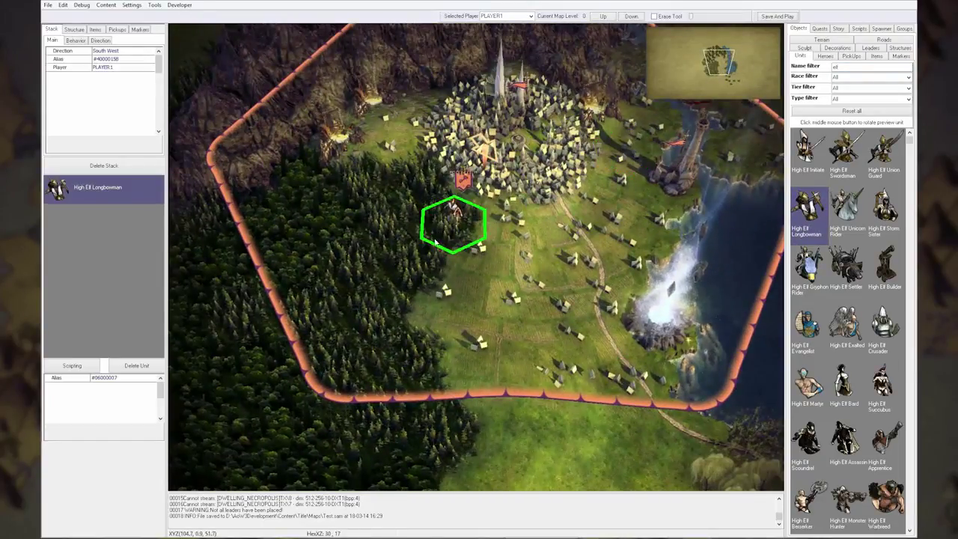
click(424, 259)
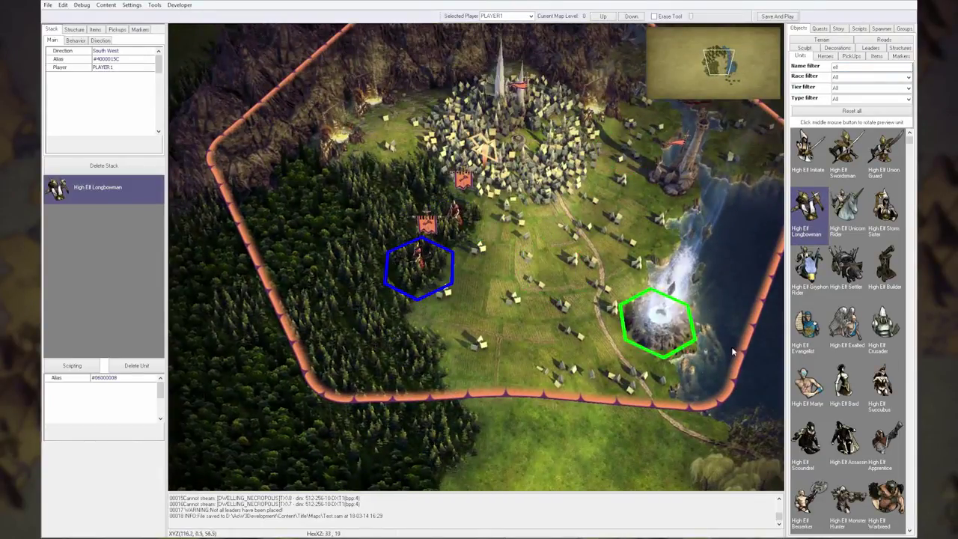
Place a High Elf Gryphon Rider near the glowing lakeside structure and a High Elf Unicorn Rider on the grass south of the High Elf city
click(810, 277)
click(638, 238)
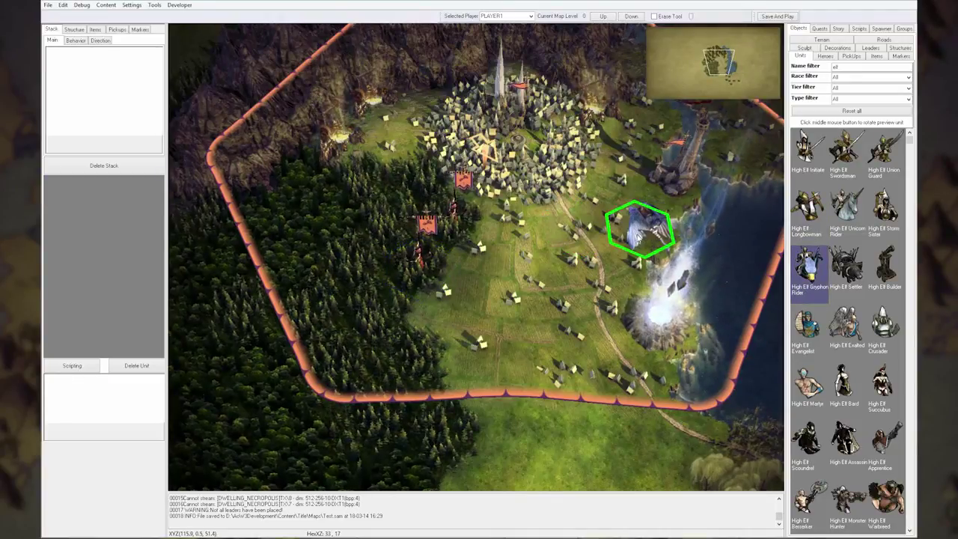
click(636, 237)
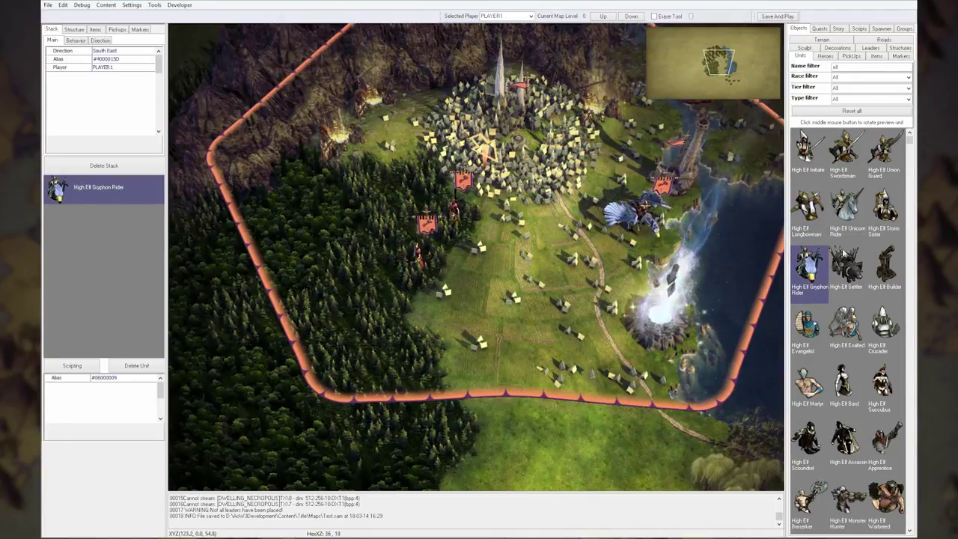
click(846, 217)
click(521, 317)
right_click(525, 320)
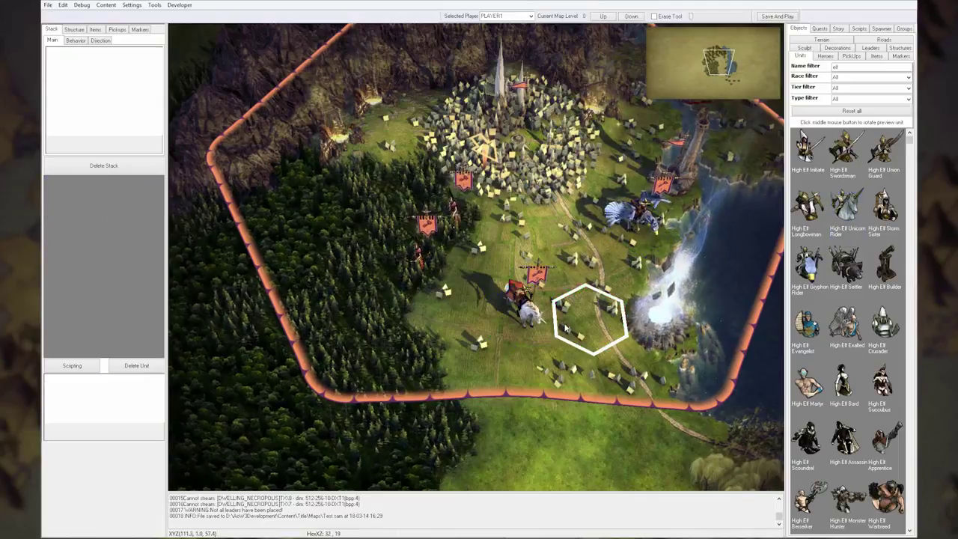
Survey the map between the High Elf city and the Goblin city, checking the placed units, lake, road and marshland
key(Right)
key(Down)
key(Up)
key(Right)
key(Down)
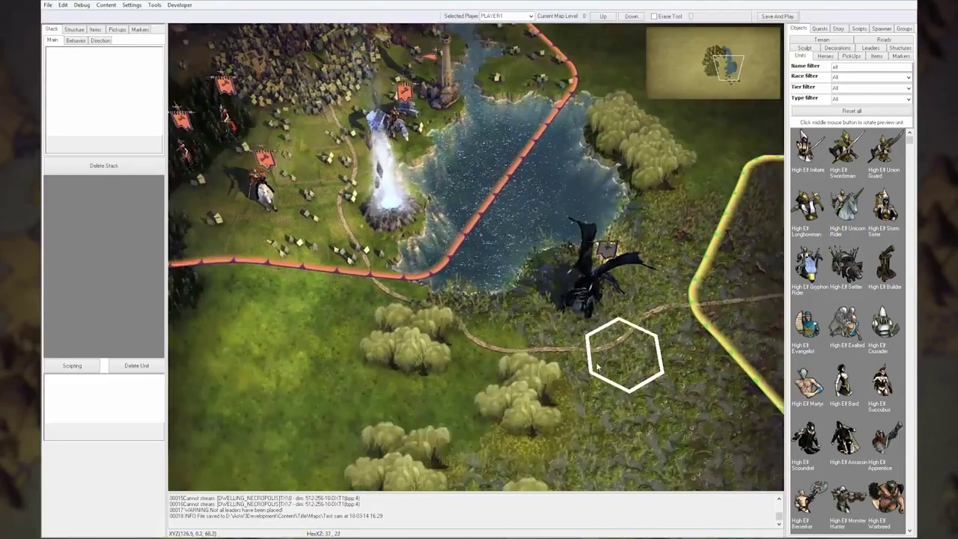
key(Right)
key(Down)
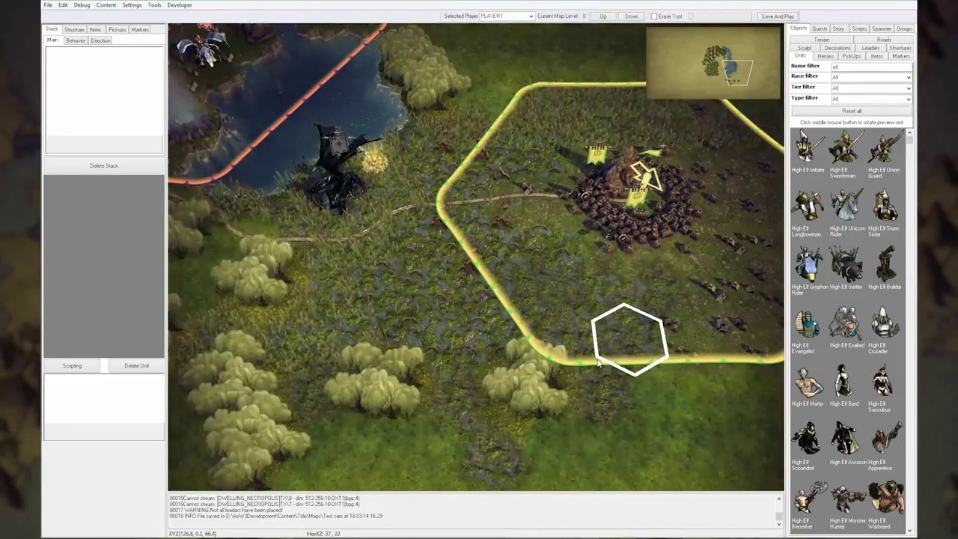
key(Left)
key(Up)
scroll(600, 362, down, 2)
key(Left)
key(Up)
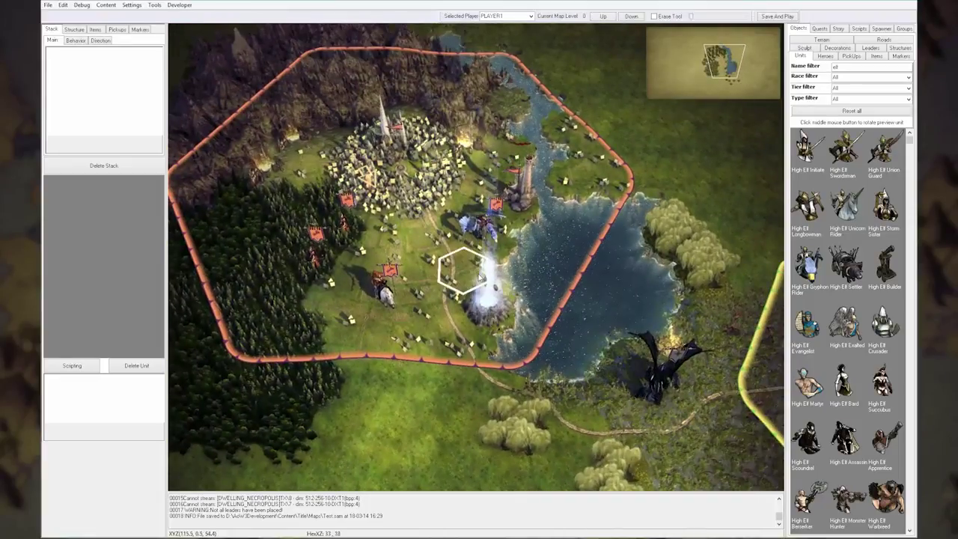
key(Down)
key(Right)
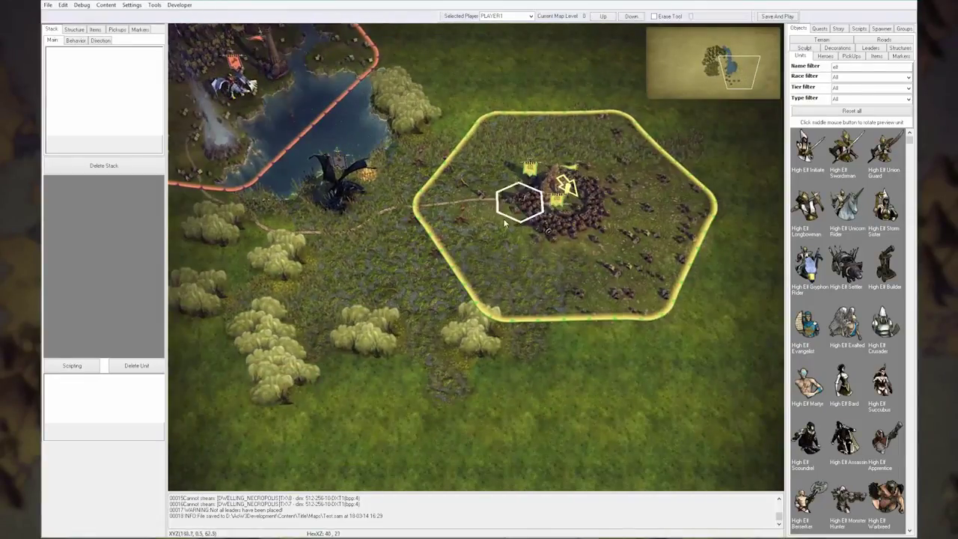
scroll(551, 237, up, 2)
Convert the terrain around the Goblin and High Elf cities to the Arctic theme with a larger brush
click(822, 39)
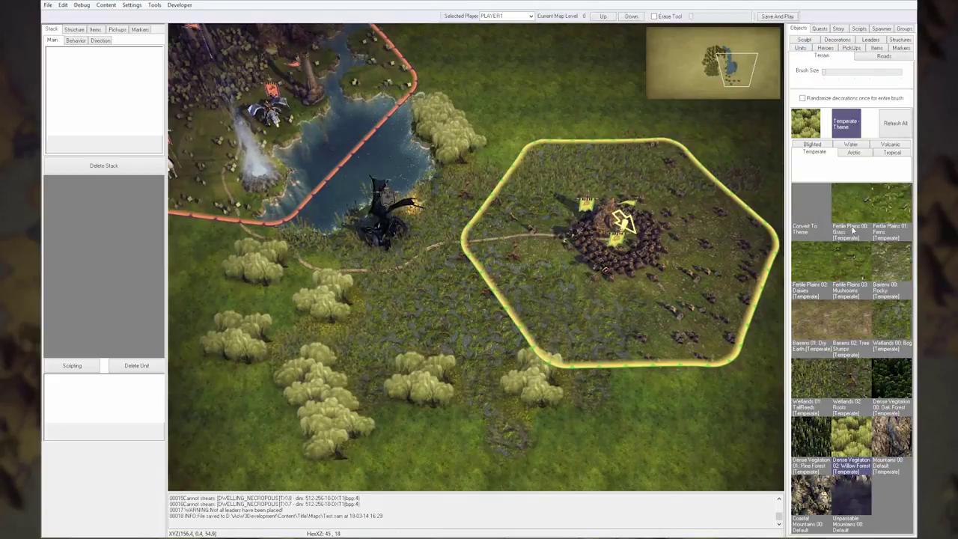
click(853, 154)
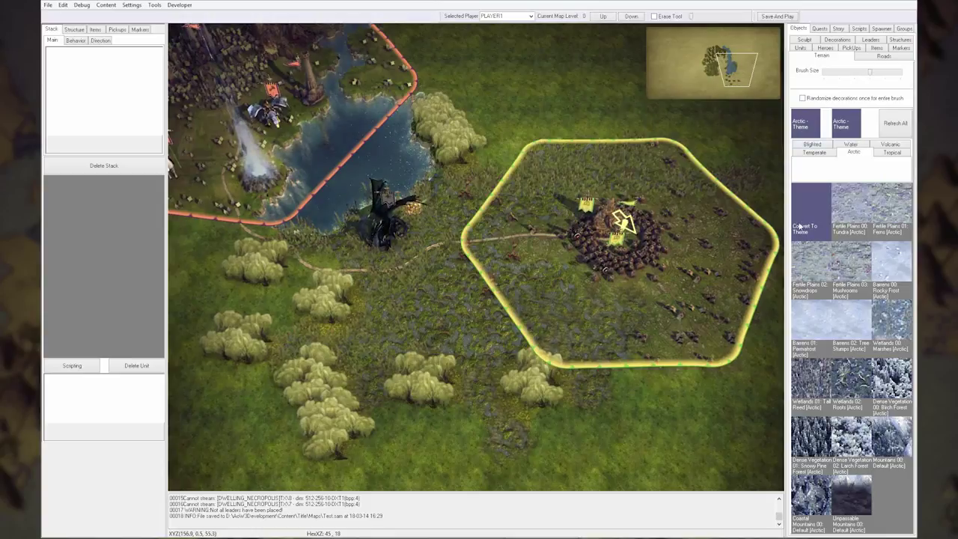
mouse_move(620, 258)
mouse_down()
mouse_move(319, 216)
mouse_move(338, 193)
mouse_move(359, 101)
mouse_move(460, 172)
mouse_up()
key(Left)
key(Up)
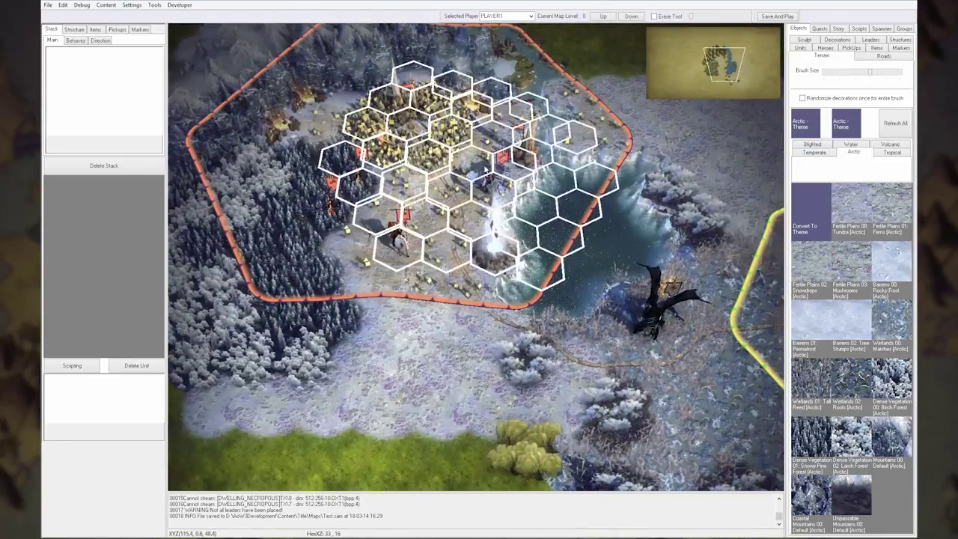
Convert the terrain from the High Elf city across to the Goblin city to the Volcanic theme
click(889, 143)
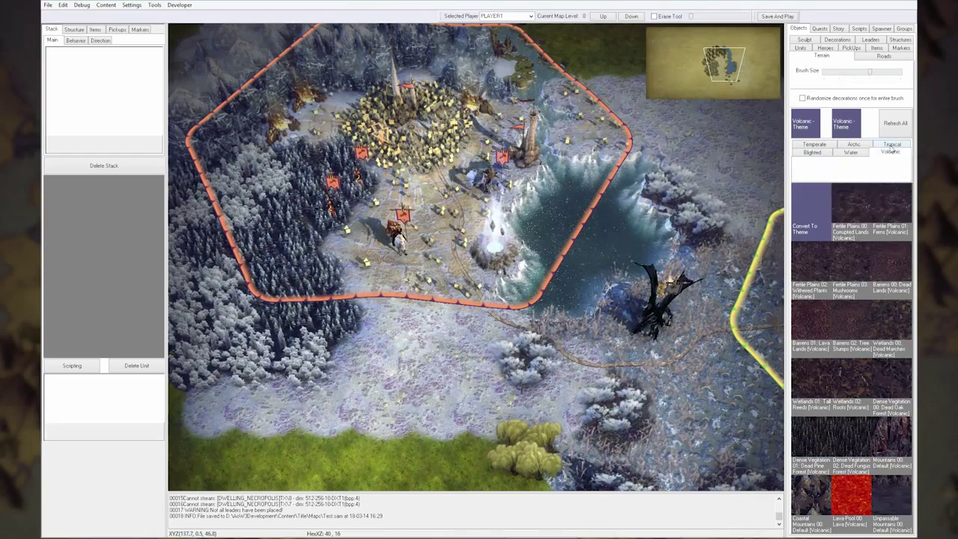
mouse_move(449, 113)
mouse_down()
mouse_move(464, 176)
mouse_move(366, 194)
mouse_move(395, 258)
mouse_move(452, 233)
mouse_move(530, 133)
mouse_move(644, 228)
mouse_up()
key(Right)
key(Down)
key(Up)
key(Down)
key(Left)
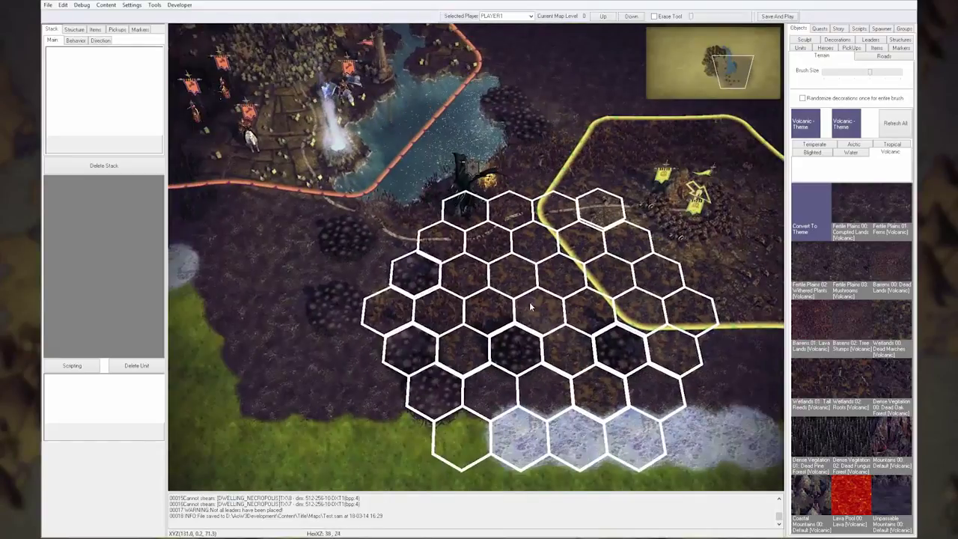
Convert the High Elf city's surroundings and the grassland with willows south of it to the Temperate theme
click(818, 145)
key(Left)
key(Up)
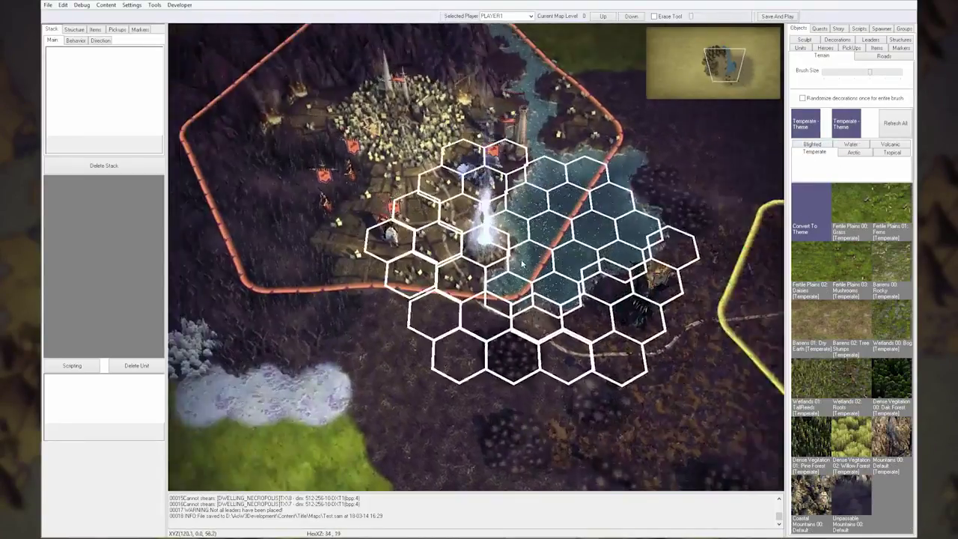
mouse_move(448, 184)
mouse_down()
mouse_move(389, 199)
mouse_move(303, 71)
mouse_move(228, 303)
mouse_move(428, 283)
mouse_move(557, 113)
mouse_up()
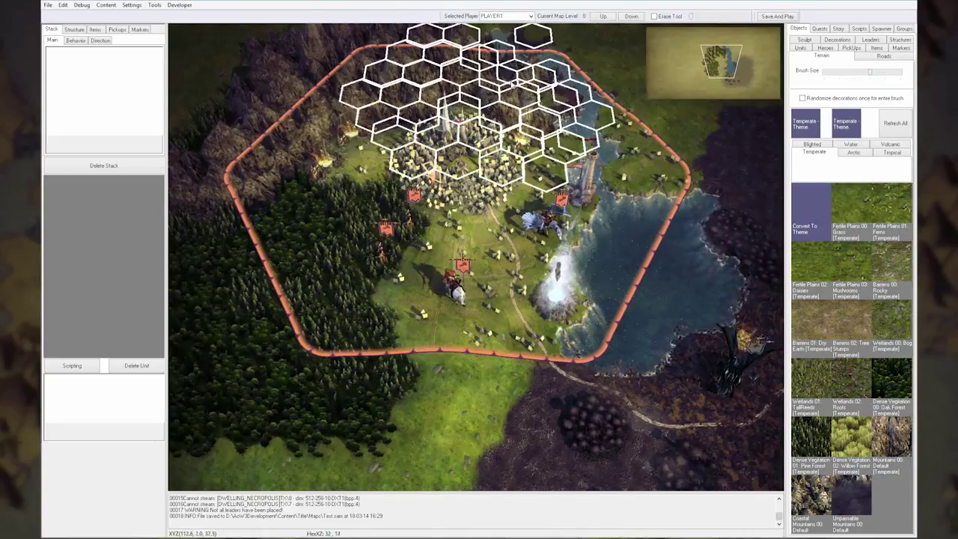
key(Right)
key(Down)
mouse_move(523, 177)
mouse_down()
mouse_move(369, 262)
mouse_move(395, 336)
mouse_move(501, 329)
mouse_up()
key(Right)
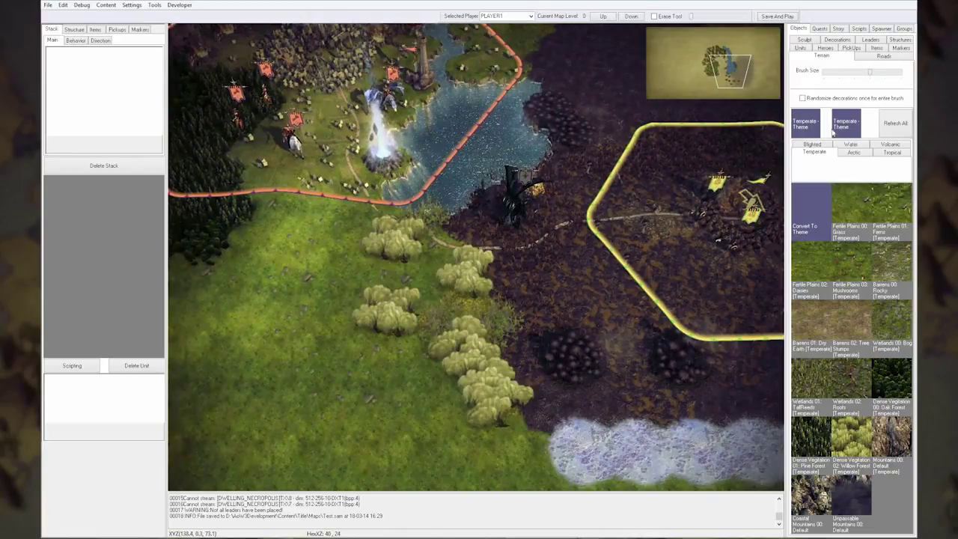
Convert the marshland and all the terrain around the Goblin city to the Blighted theme
click(817, 145)
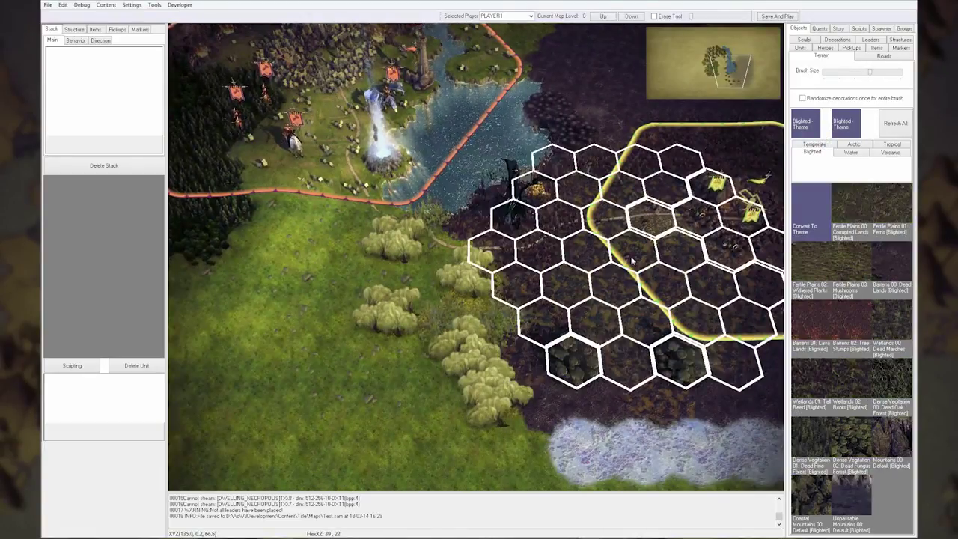
mouse_move(618, 252)
mouse_down()
mouse_move(633, 252)
mouse_move(643, 327)
mouse_move(642, 291)
mouse_move(581, 206)
mouse_up()
key(Up)
key(Right)
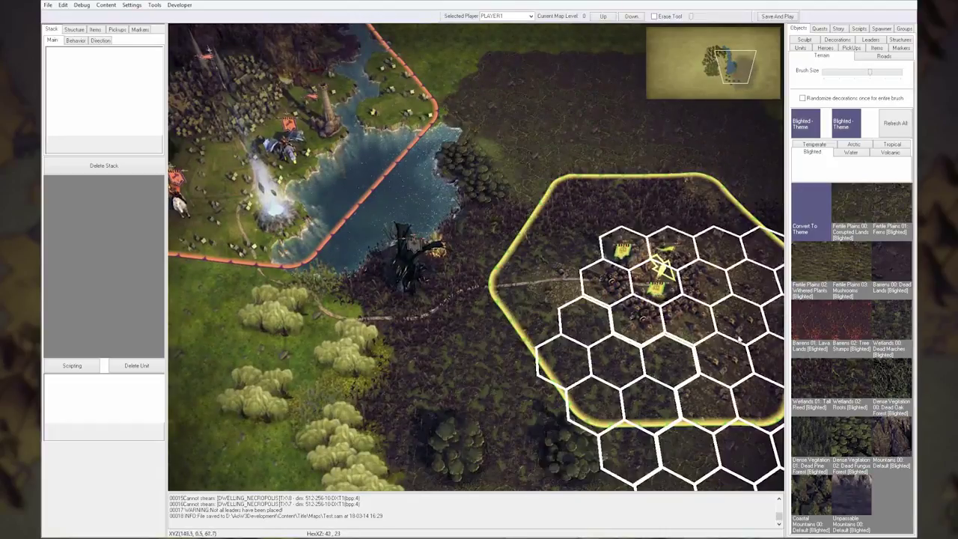
scroll(703, 356, up, 2)
scroll(644, 345, up, 1)
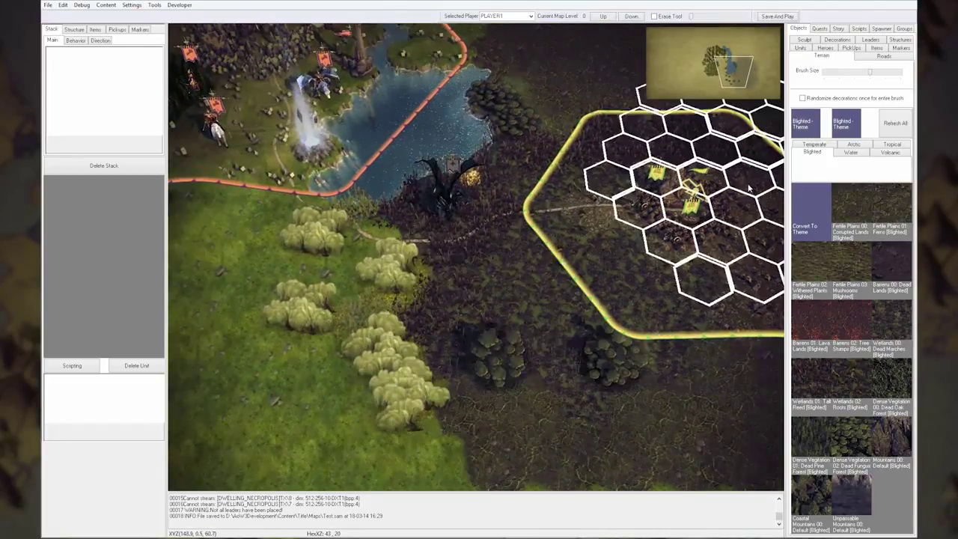
Place two Colonnades Straight 3 decorations along the road, one just south of the High Elf city and one near its southern border
click(800, 48)
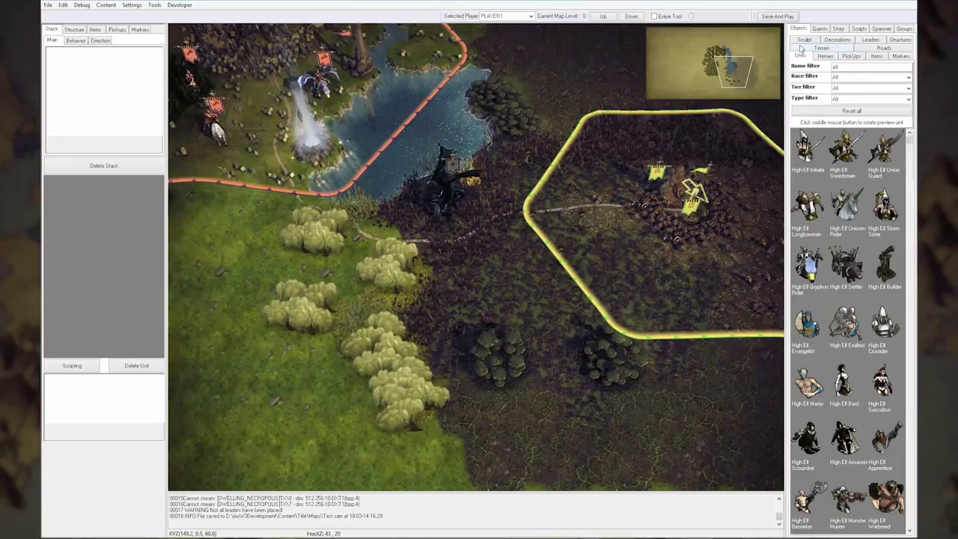
click(838, 39)
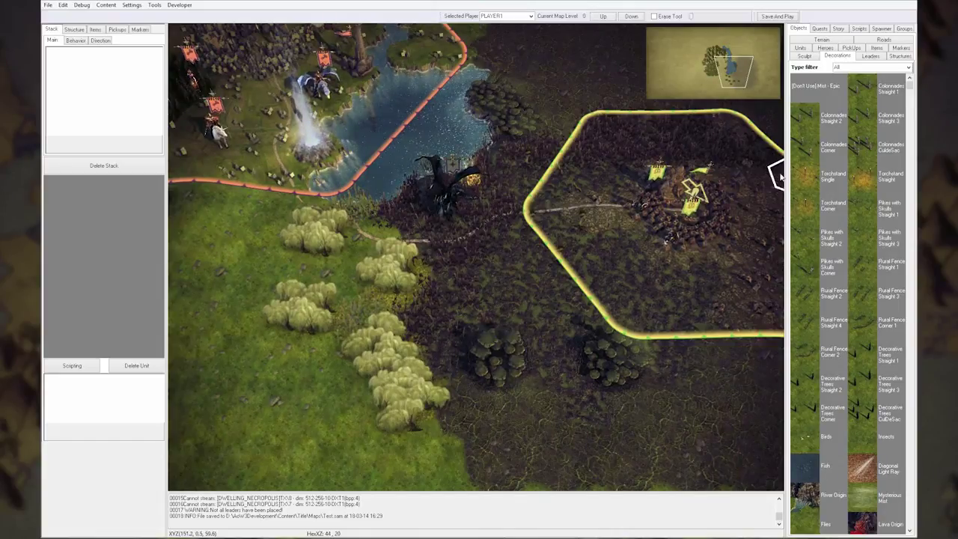
click(797, 152)
drag(733, 79, 723, 70)
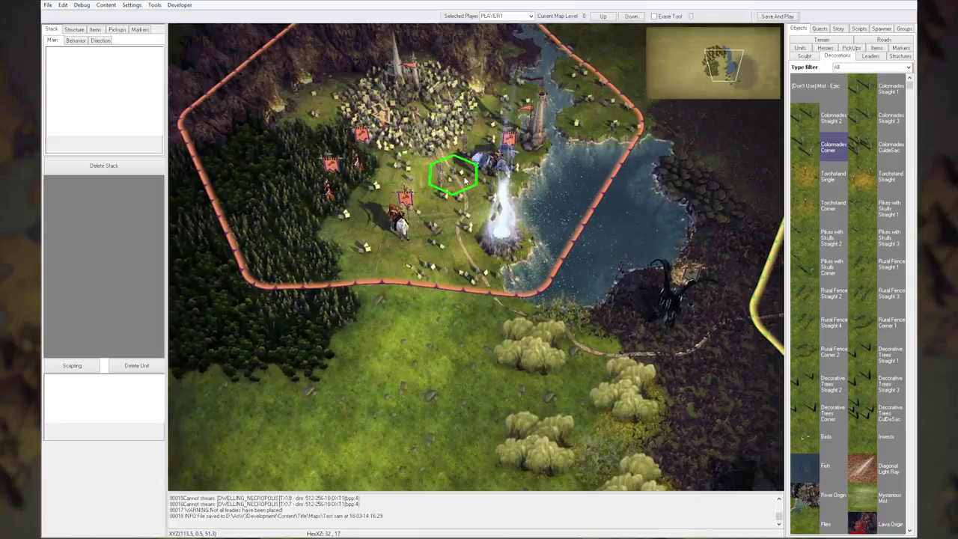
click(857, 129)
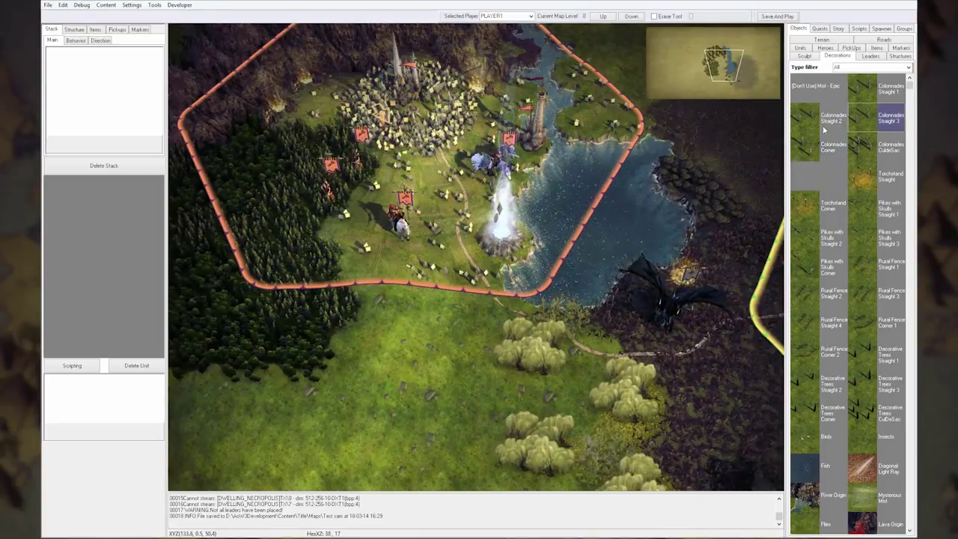
click(440, 178)
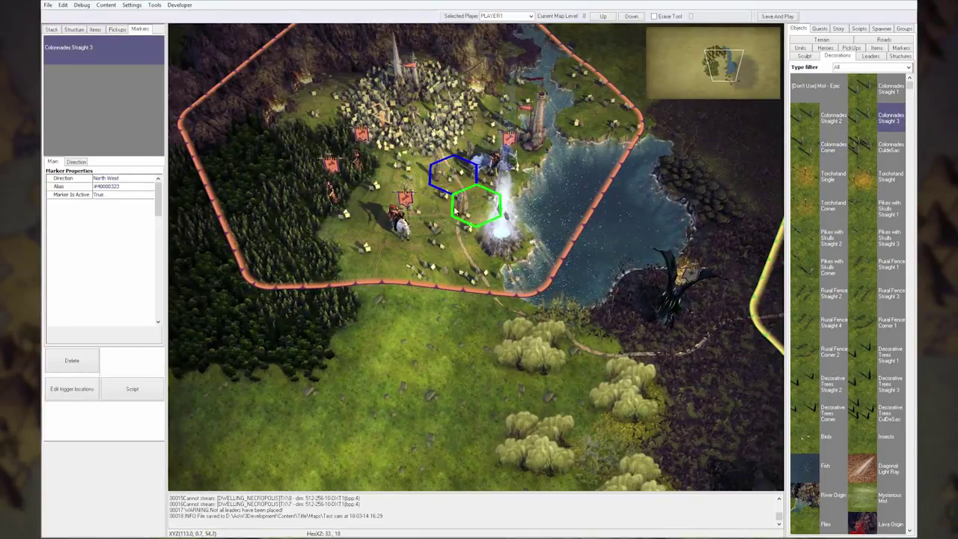
key(Delete)
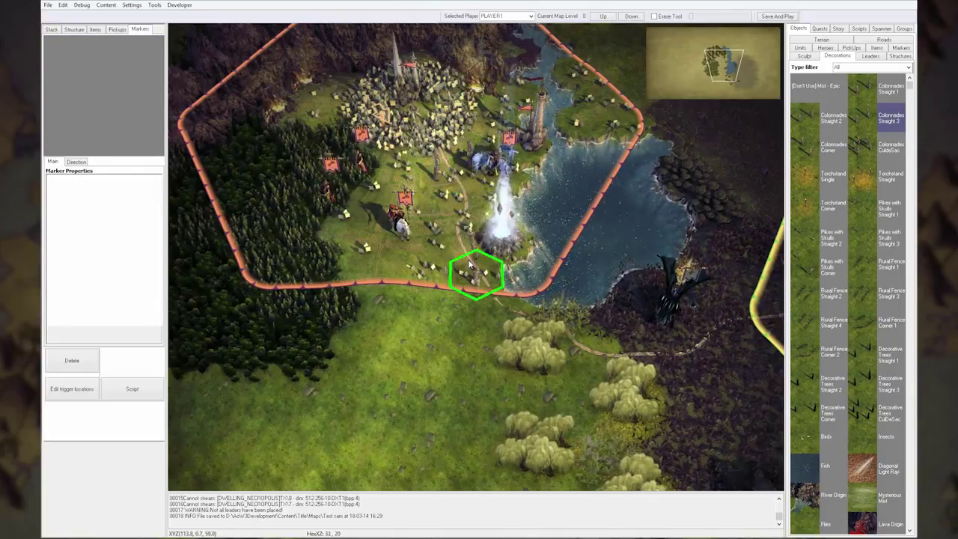
click(469, 263)
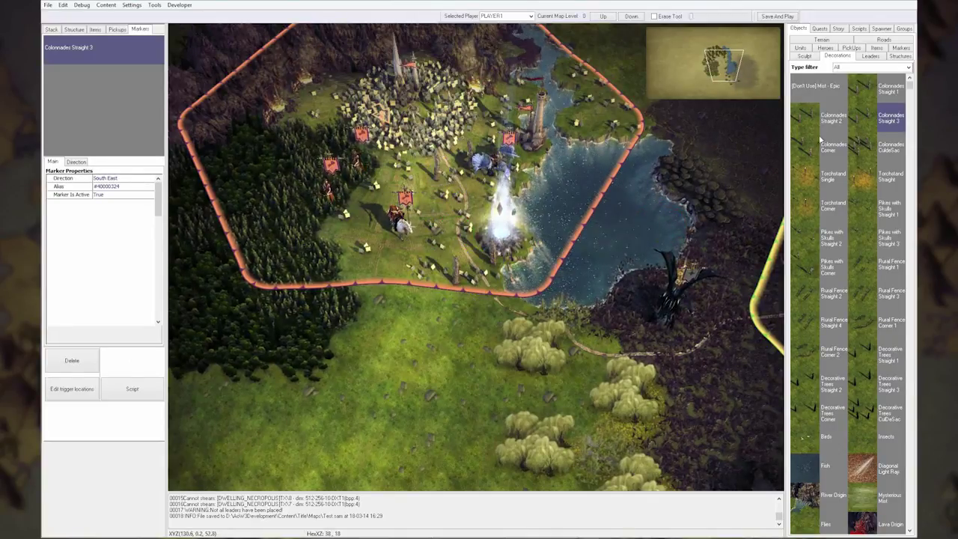
Place Colonnades Corner decorations along the road between the two straight colonnades south of the High Elf city
click(805, 150)
click(450, 239)
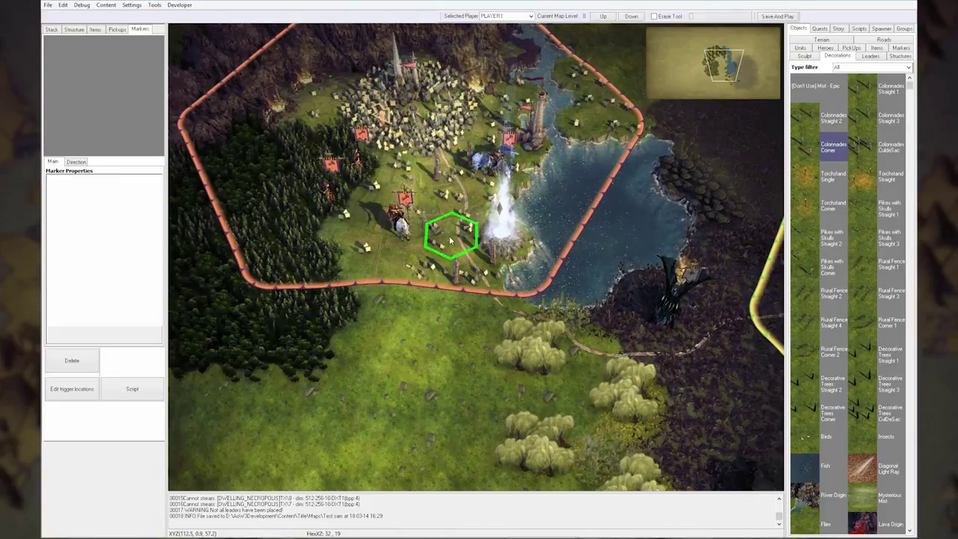
click(458, 213)
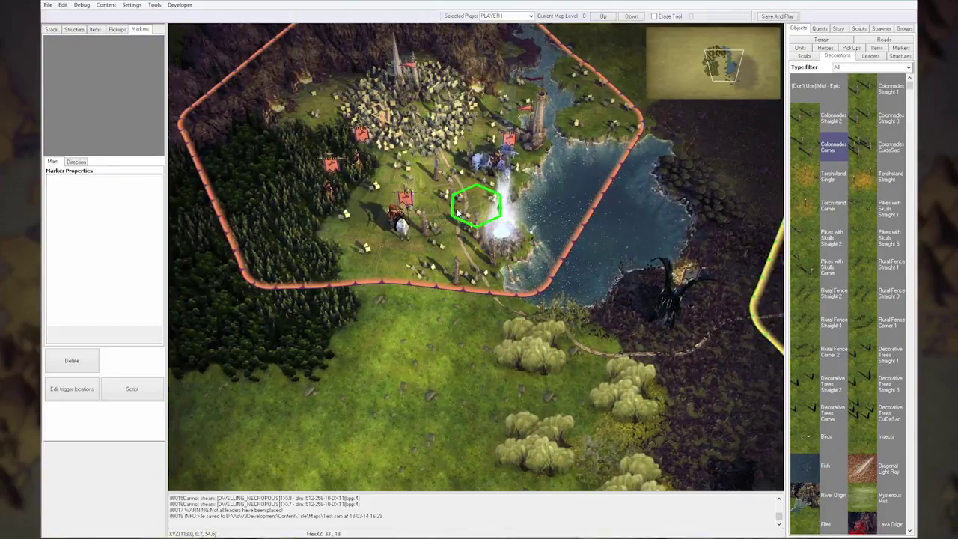
click(458, 213)
right_click(530, 289)
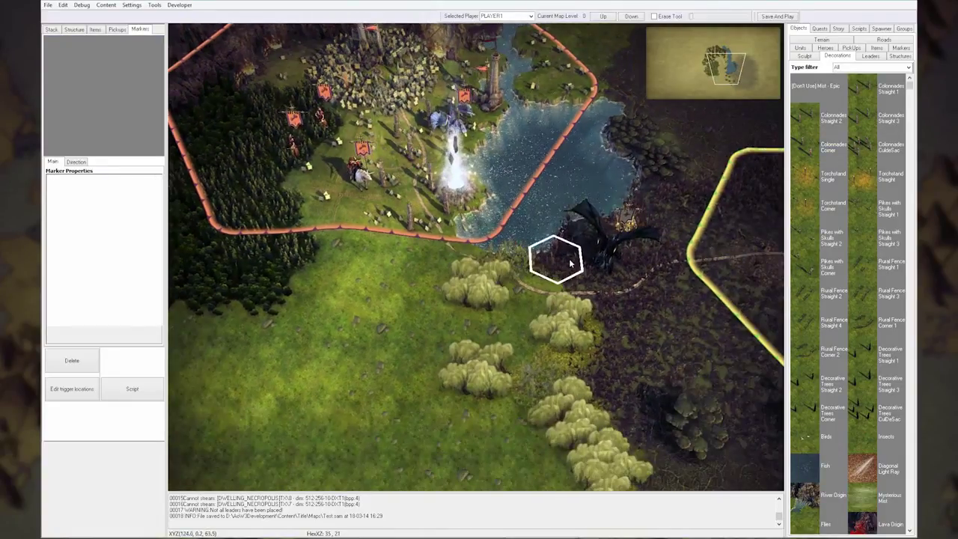
Place two Torchstand Single decorations side by side just outside the High Elf city's southern border
click(809, 185)
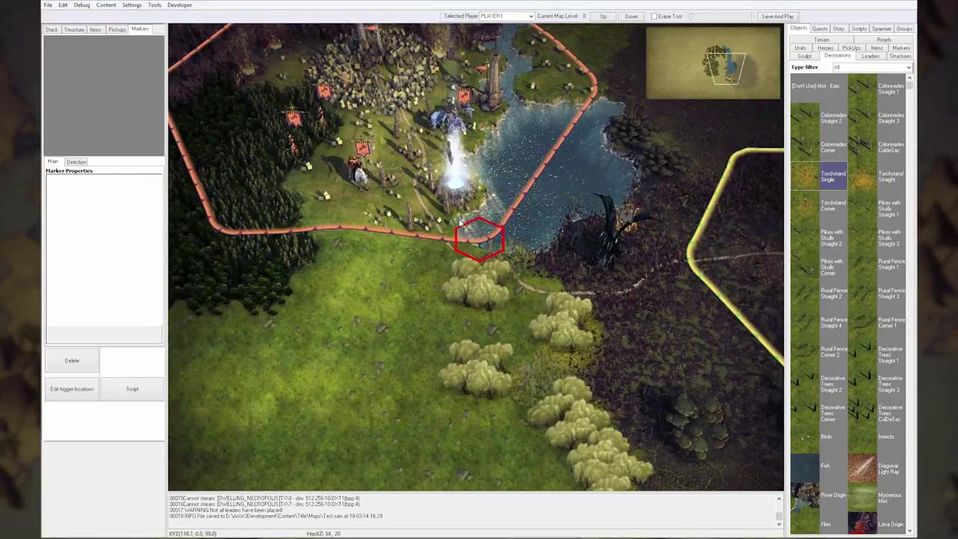
click(444, 262)
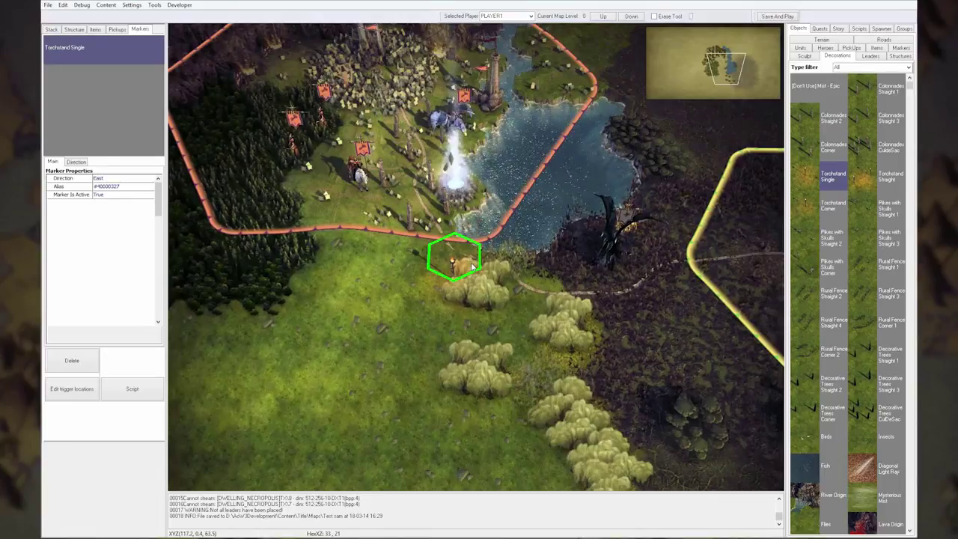
click(472, 267)
right_click(544, 263)
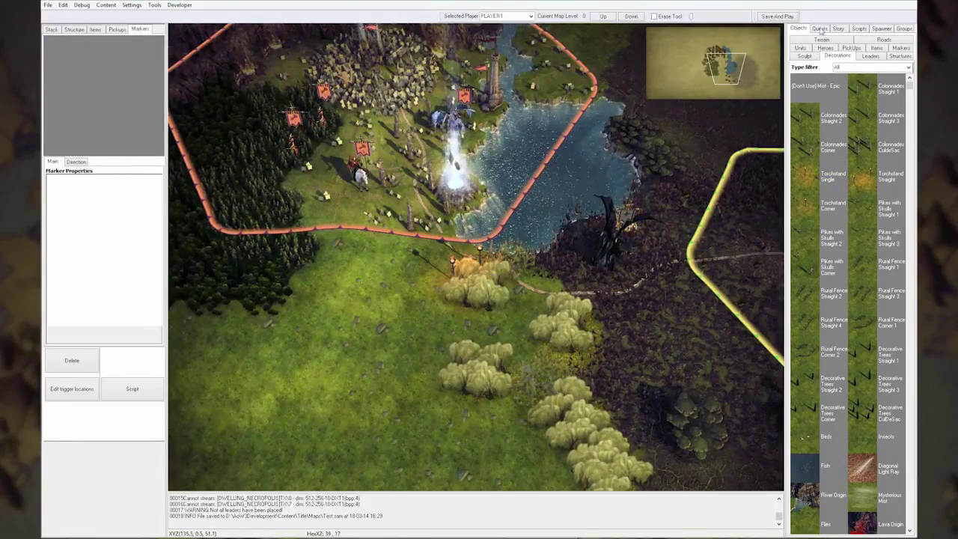
Replace the willow trees beside the torchstands with Temperate Fertile Plains 00: Grass terrain
click(821, 39)
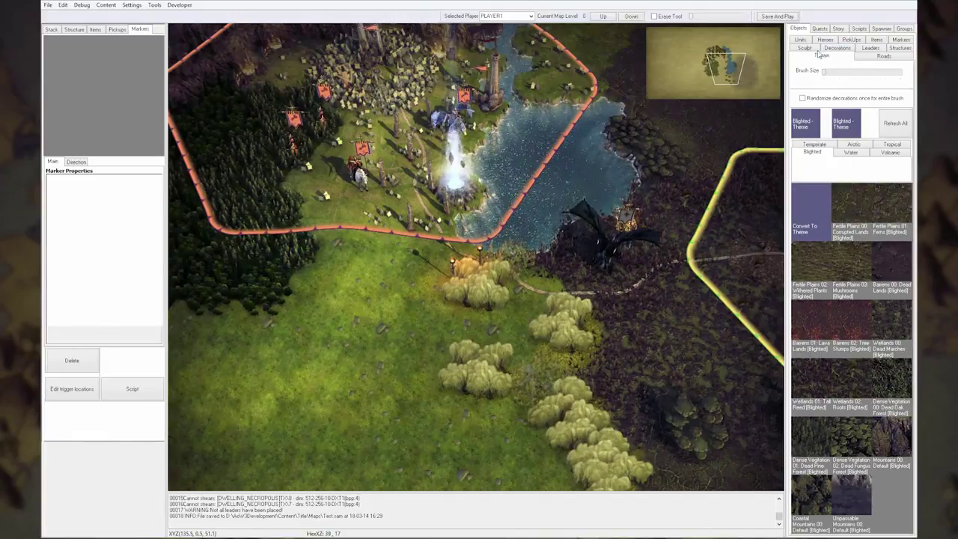
click(821, 144)
click(847, 207)
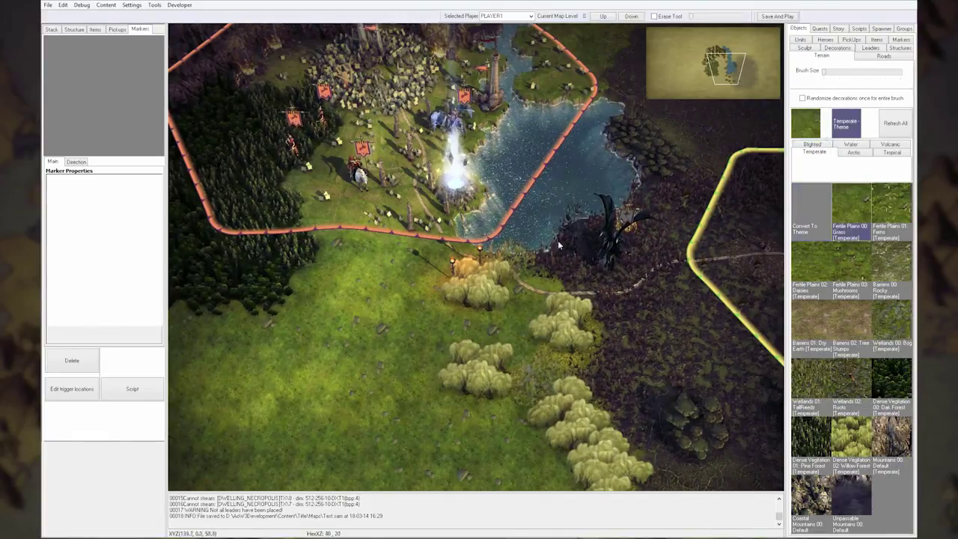
click(484, 284)
key(Down)
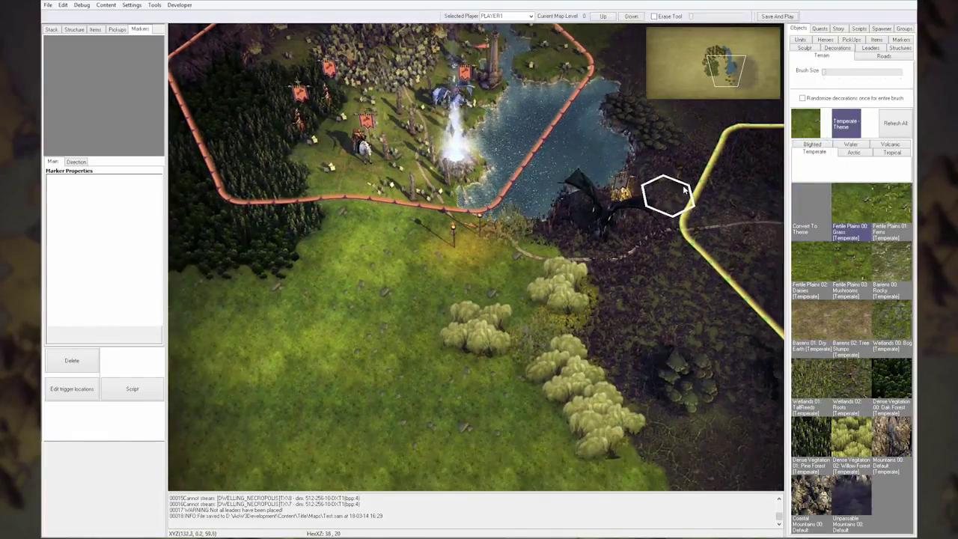
Extend the road across the cleared grass to link the Goblin city's road with the High Elf city's southern border
click(884, 55)
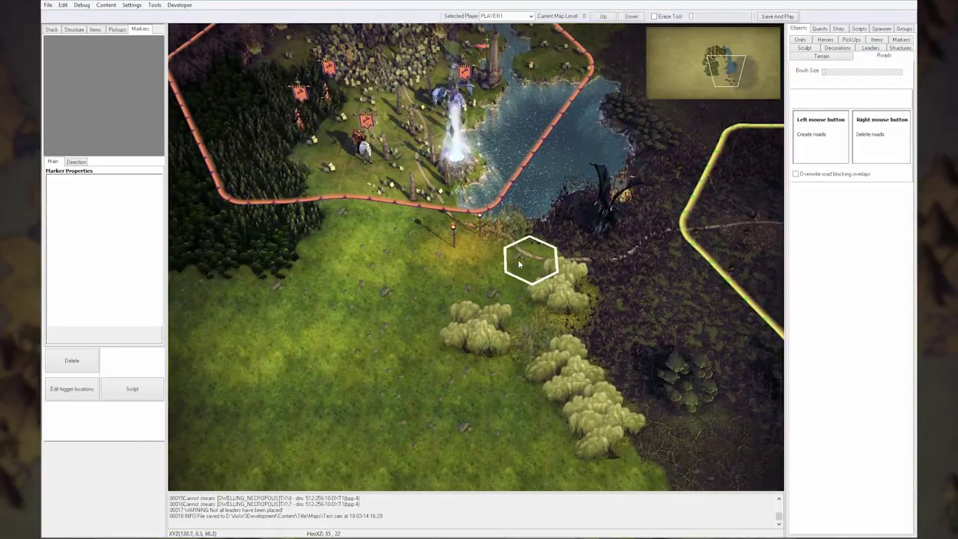
click(484, 256)
right_click(507, 244)
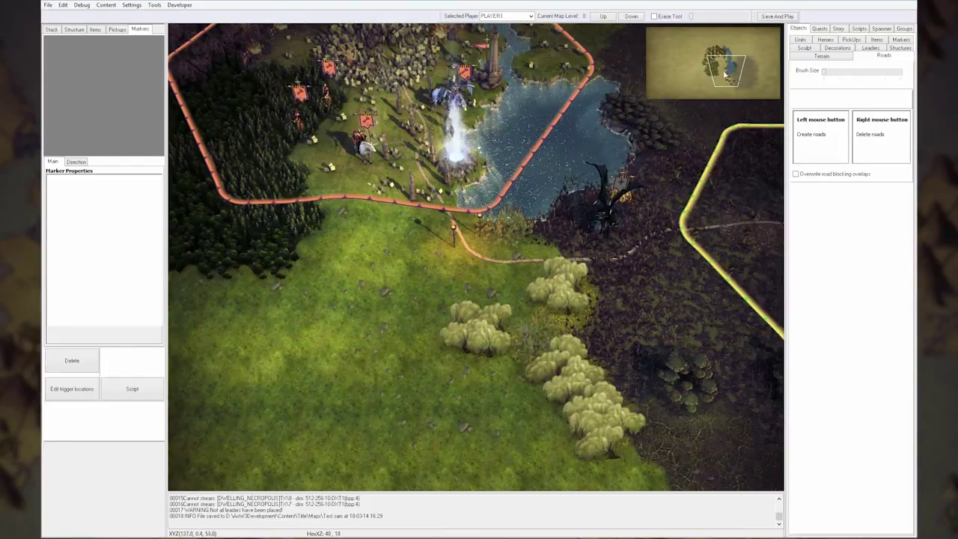
Place Pikes with Skulls Corner decorations at the Goblin city's western edge and along the road leading into it
click(821, 56)
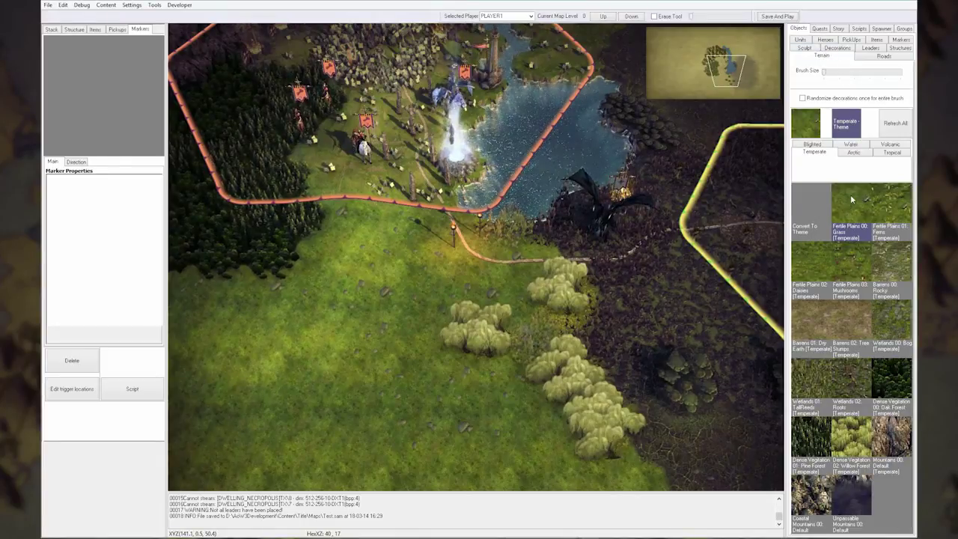
drag(726, 77, 725, 70)
click(853, 48)
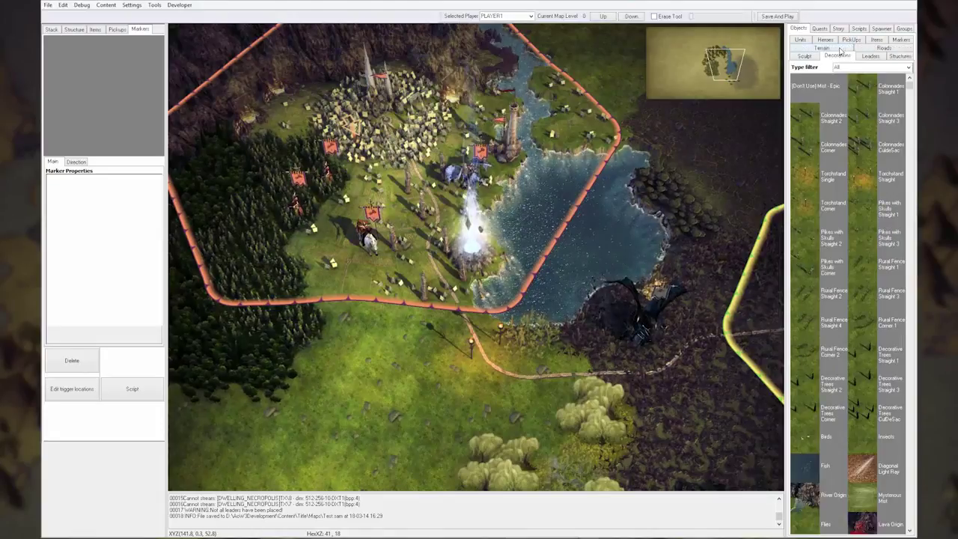
click(807, 266)
click(735, 83)
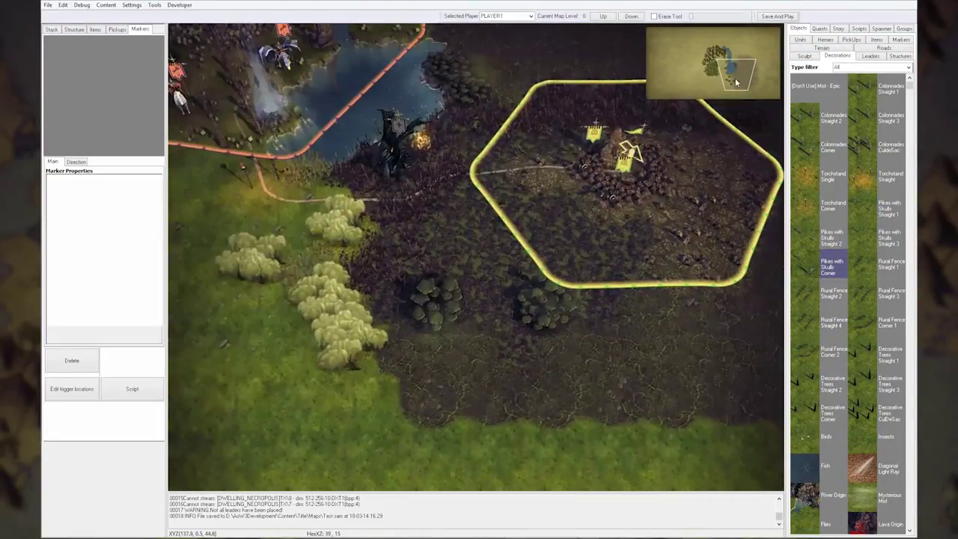
click(583, 174)
click(519, 186)
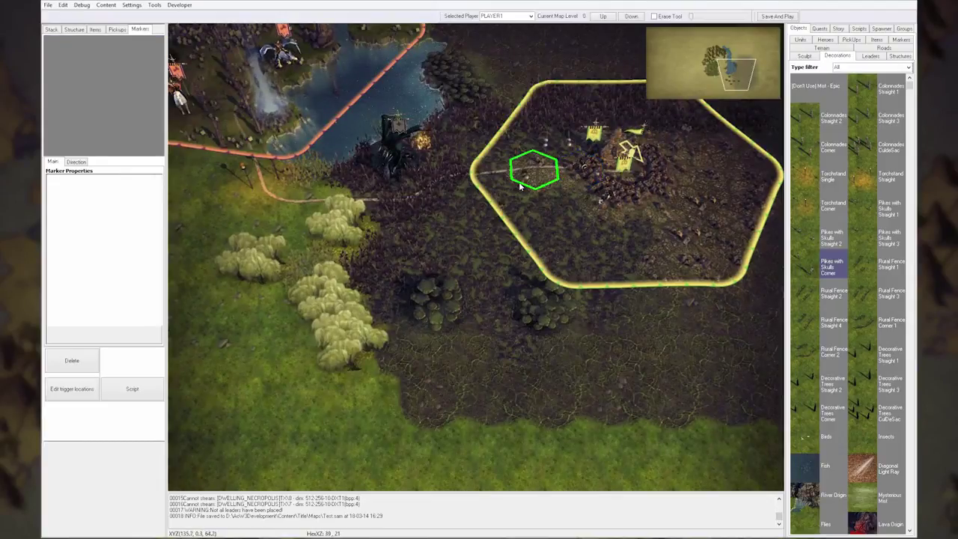
click(520, 186)
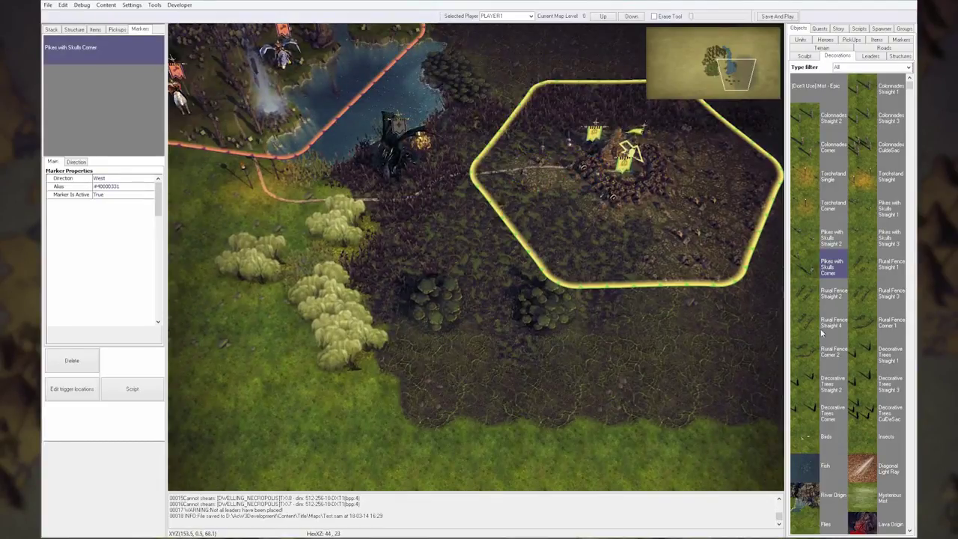
Place two bones 3 decorations along the southwestern border of the Goblin city's domain
scroll(819, 337, down, 5)
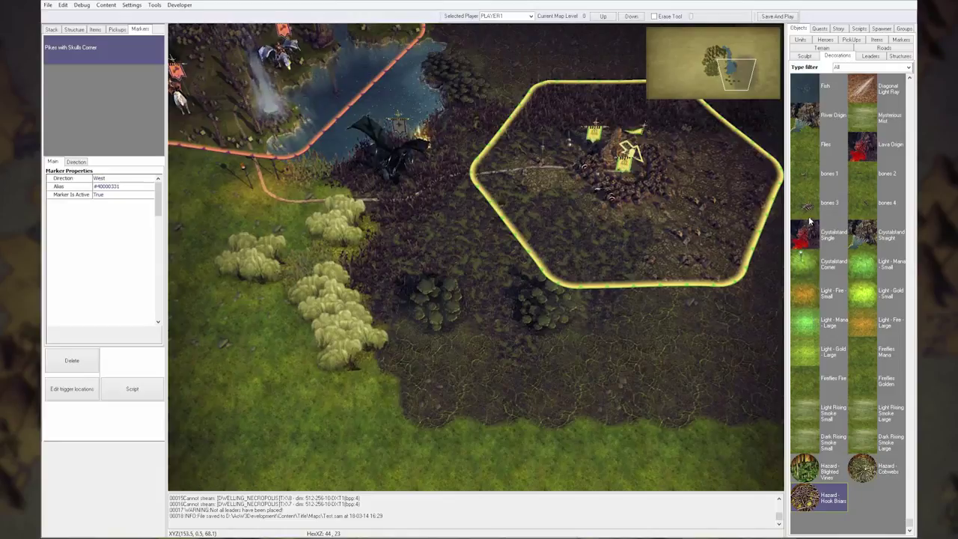
click(809, 219)
click(539, 233)
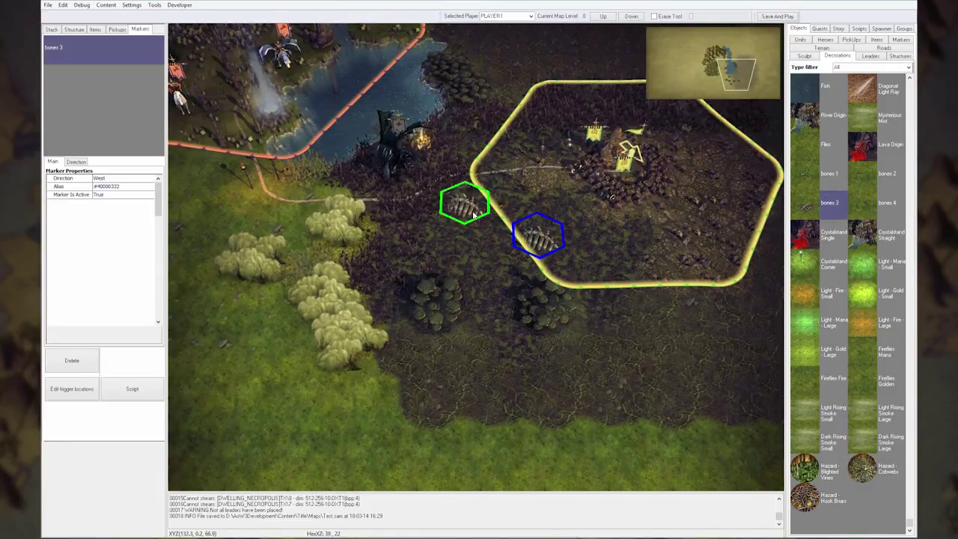
click(473, 215)
right_click(503, 269)
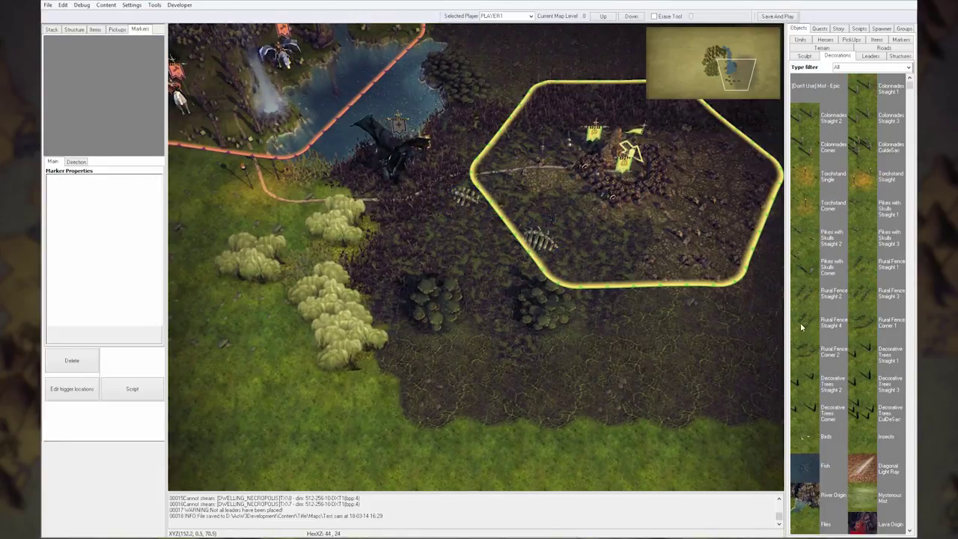
Scatter five Mysterious Mist decorations over the blighted land around the dragon and the Goblin city's western border
scroll(814, 372, down, 5)
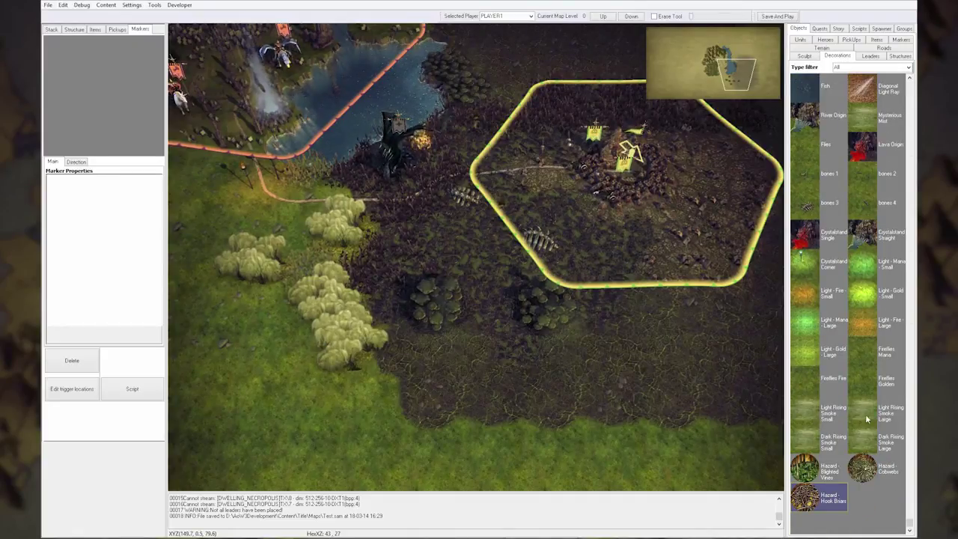
click(862, 127)
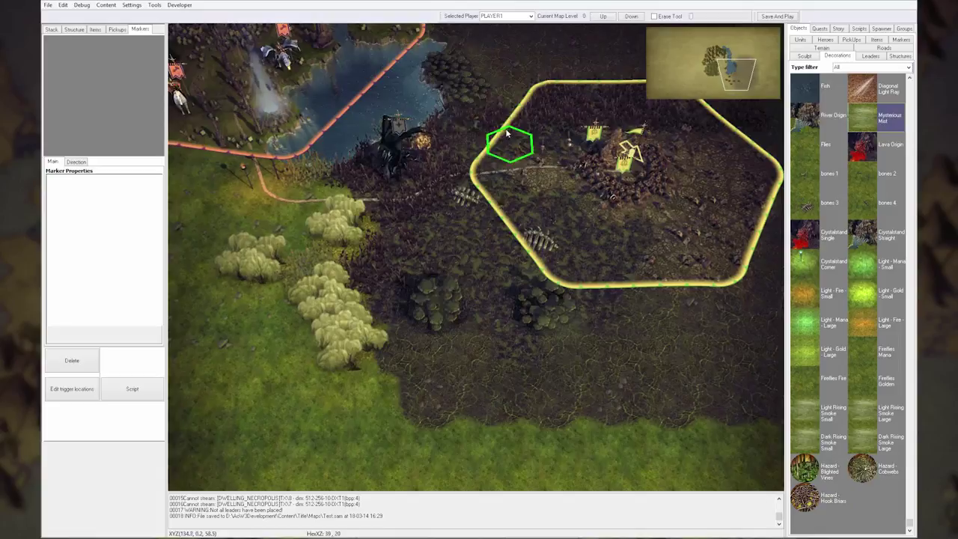
click(507, 134)
click(388, 224)
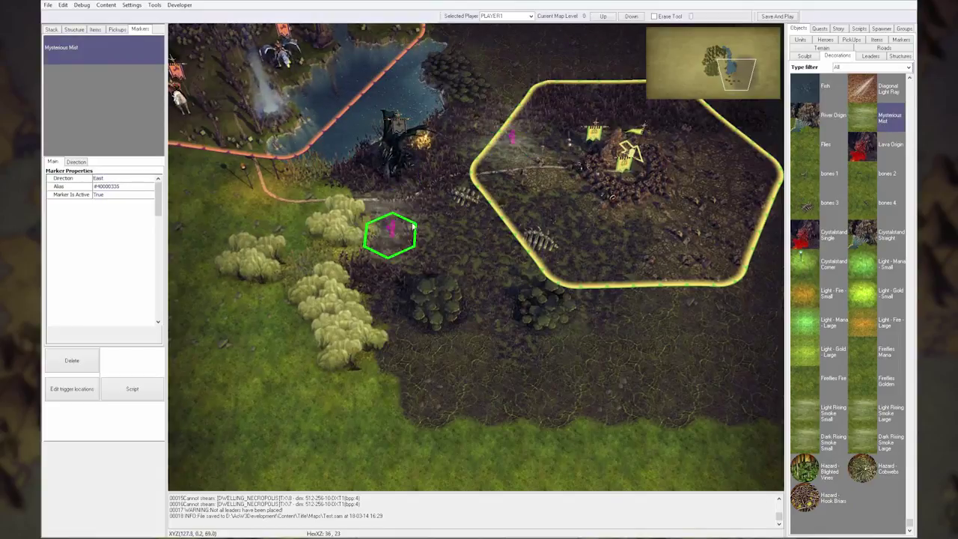
click(433, 157)
click(350, 169)
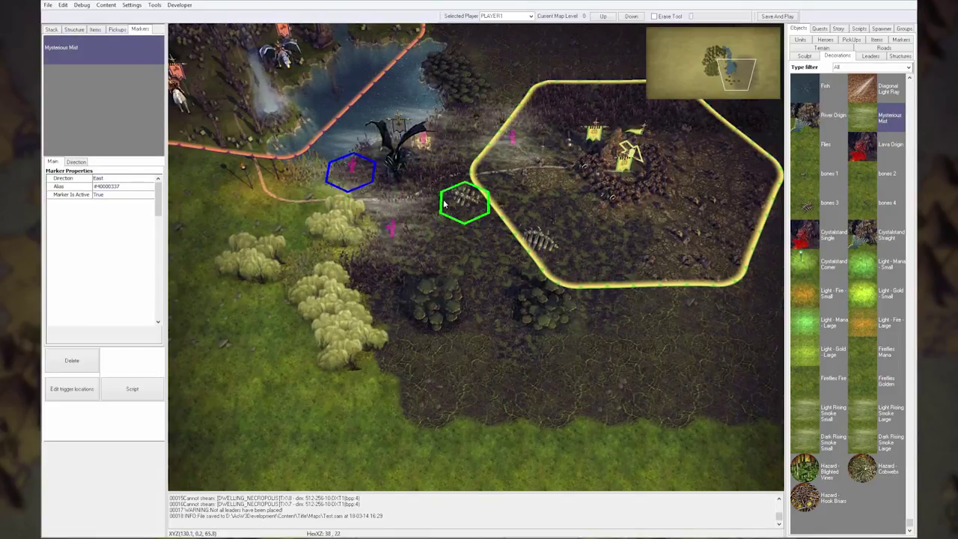
click(445, 203)
scroll(572, 274, up, 2)
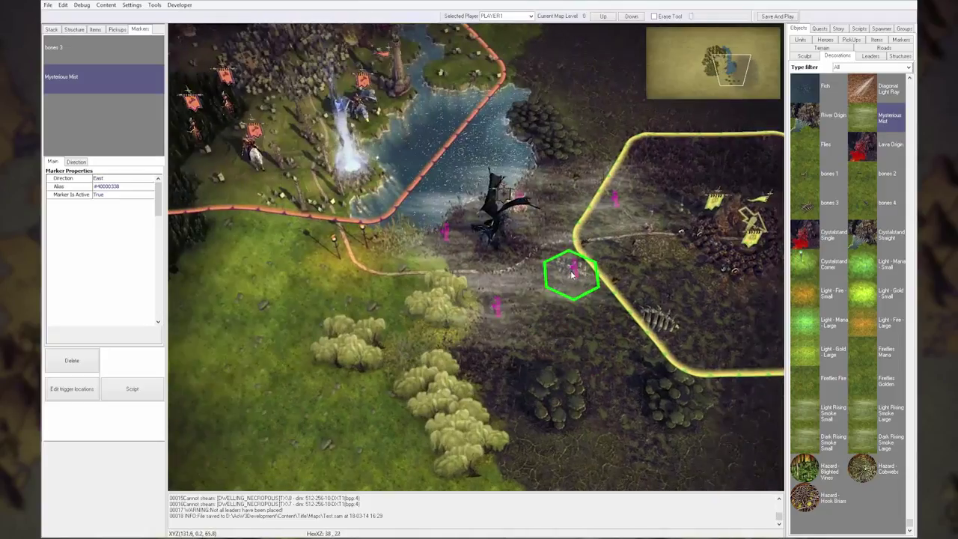
right_drag(571, 273, 582, 289)
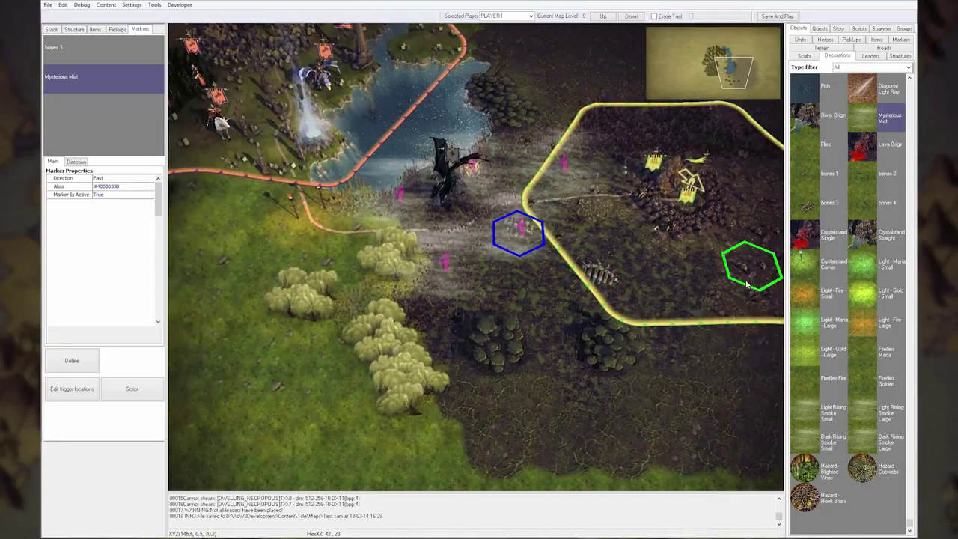
Place a Light - Fire - Large decoration on the western side of the Goblin city
click(862, 245)
key(Up)
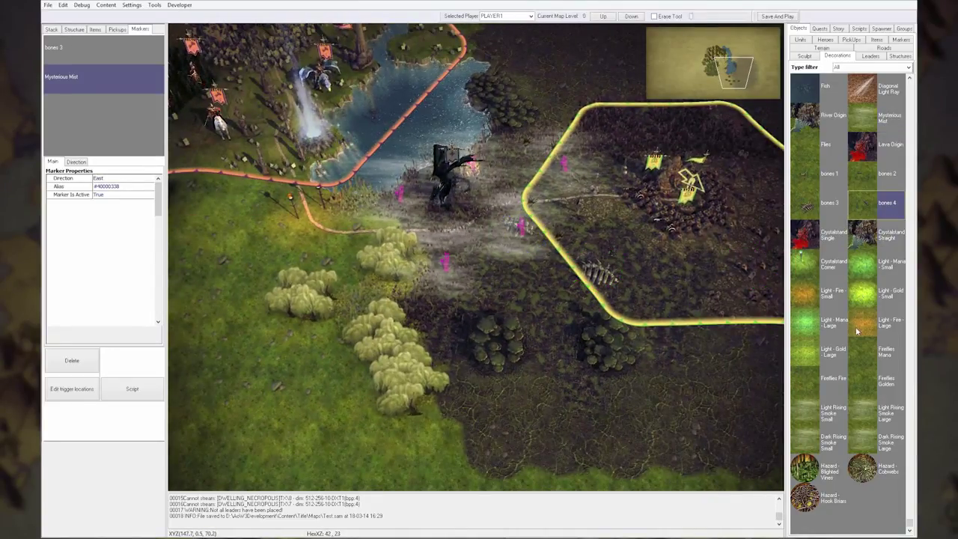
click(868, 327)
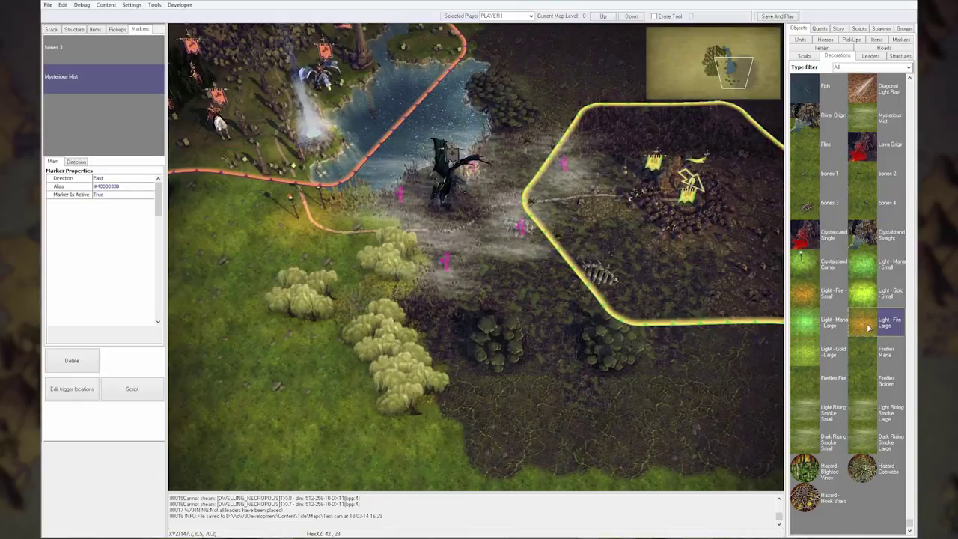
click(741, 77)
click(506, 249)
key(Left)
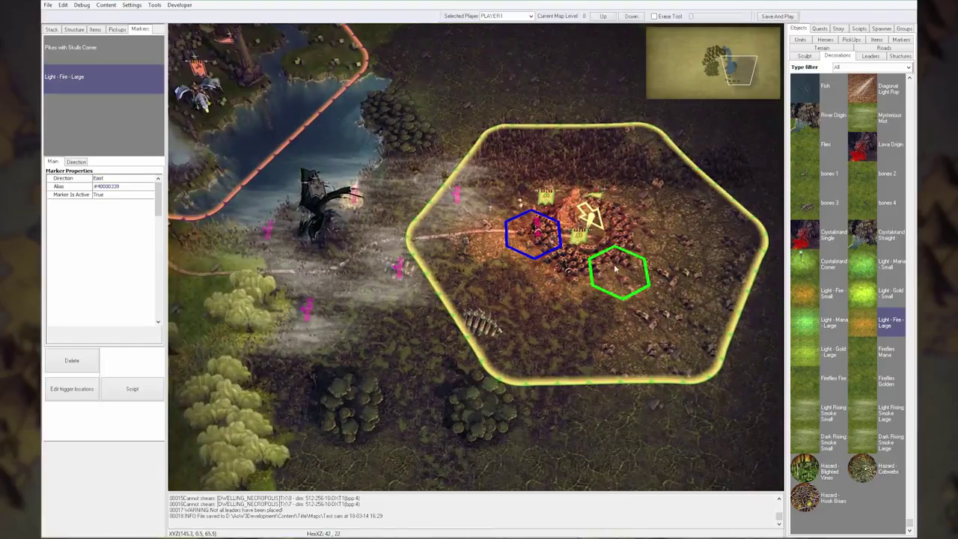
Look over the decorated terrain between the Goblin city and the High Elf city
key(Left)
key(Up)
key(Right)
key(Down)
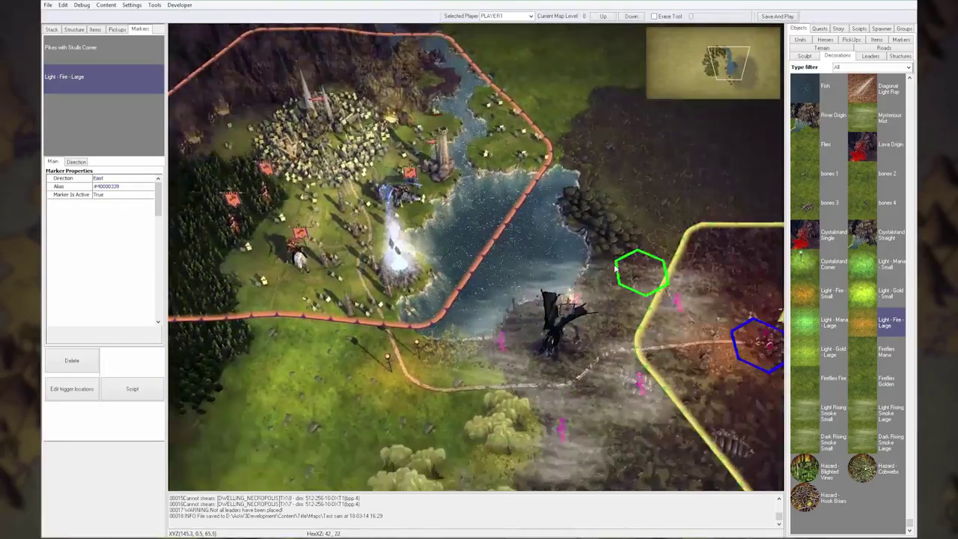
key(Left)
key(Up)
key(Left)
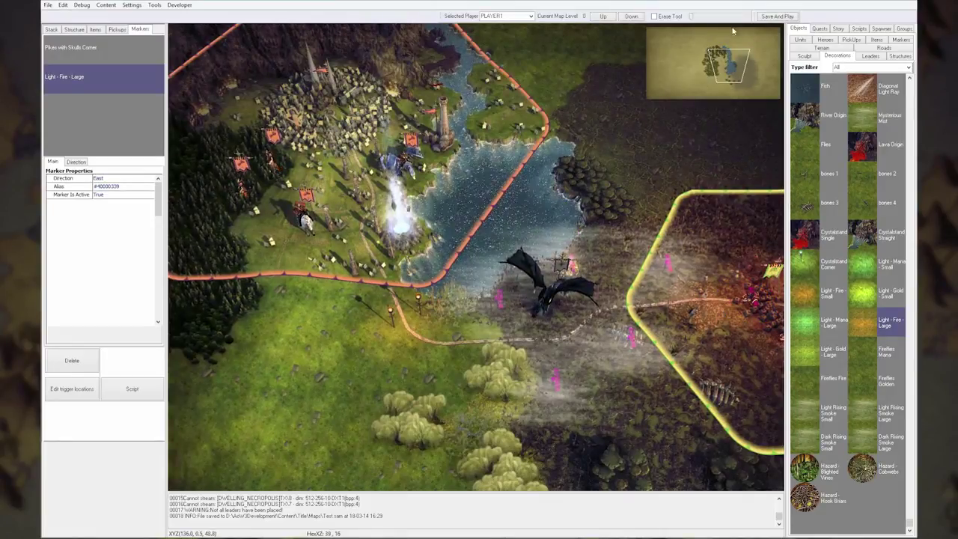
Save the map, launch it as a test game, and inspect the land south of the High Elf city in play
click(772, 16)
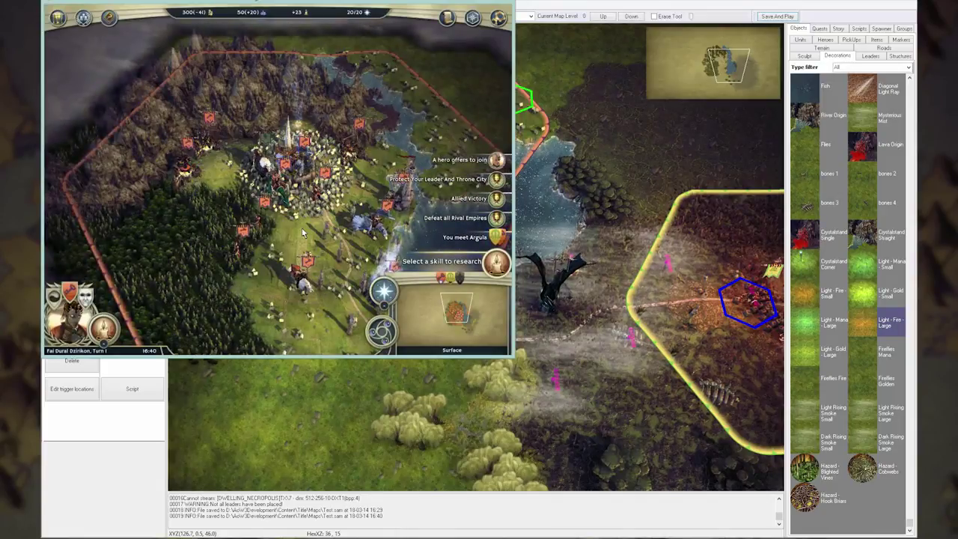
drag(317, 224, 257, 166)
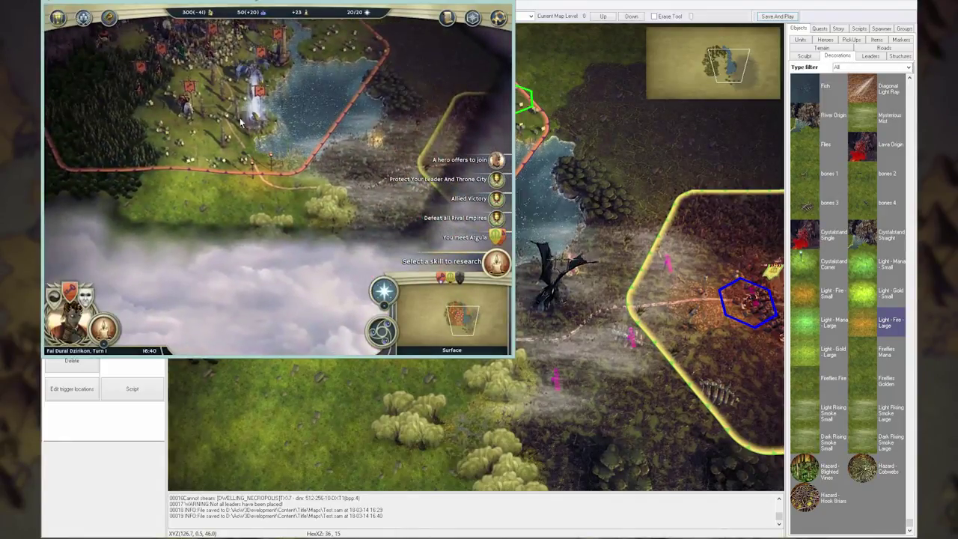
key(Right)
key(Left)
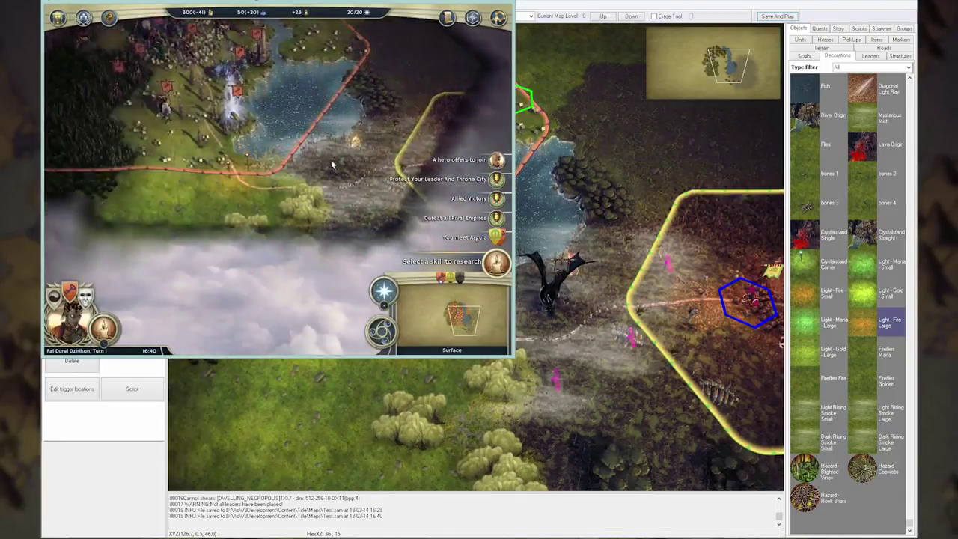
key(Up)
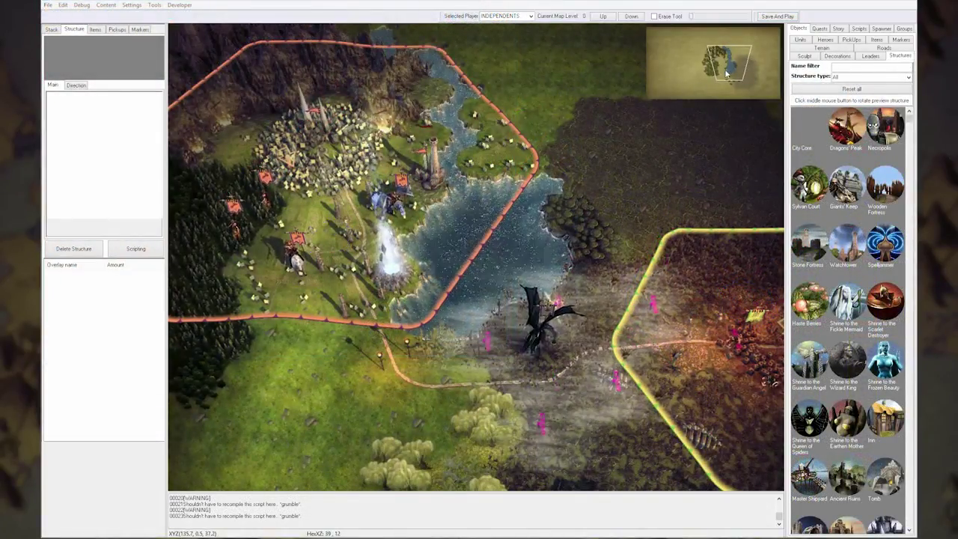
Open the map settings, expand User Settings, and view the Win Condition options while keeping Default
drag(725, 73, 726, 73)
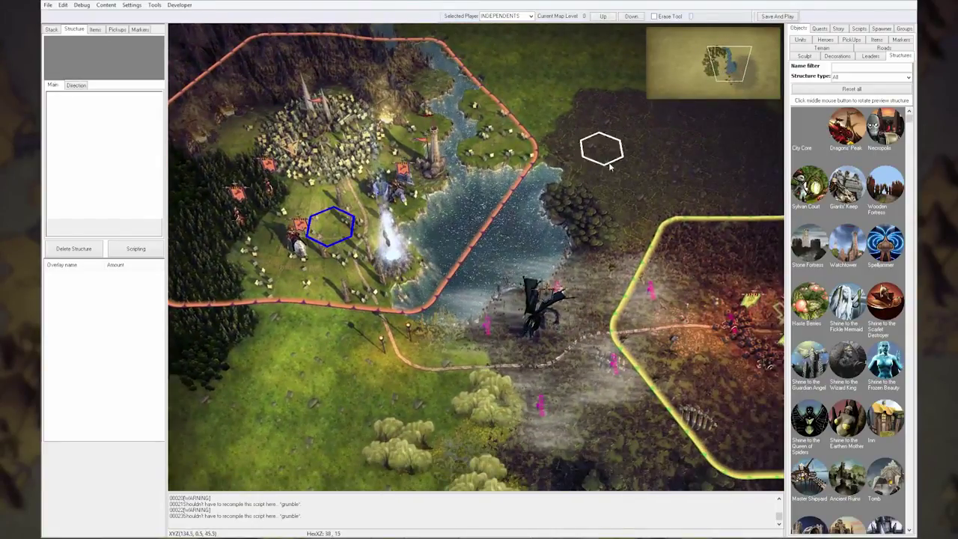
click(139, 6)
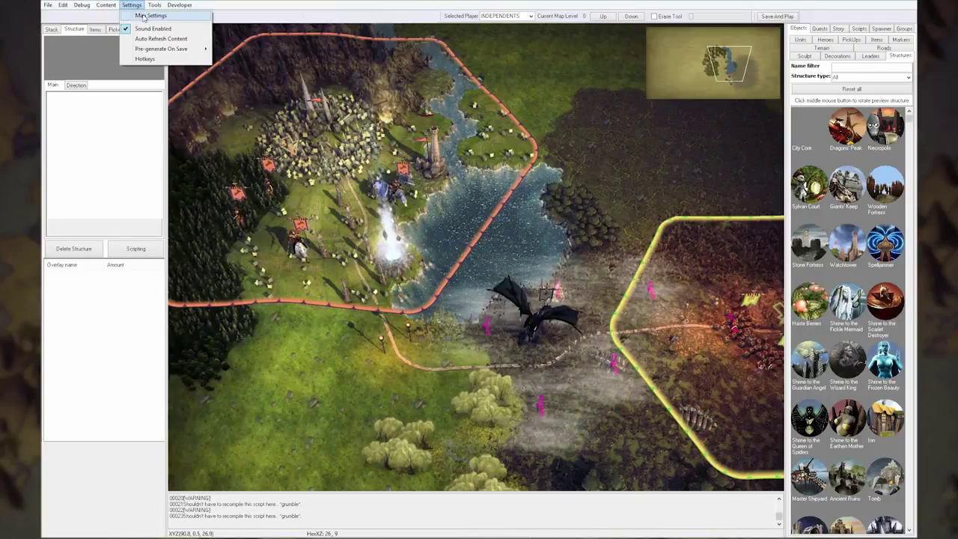
click(149, 16)
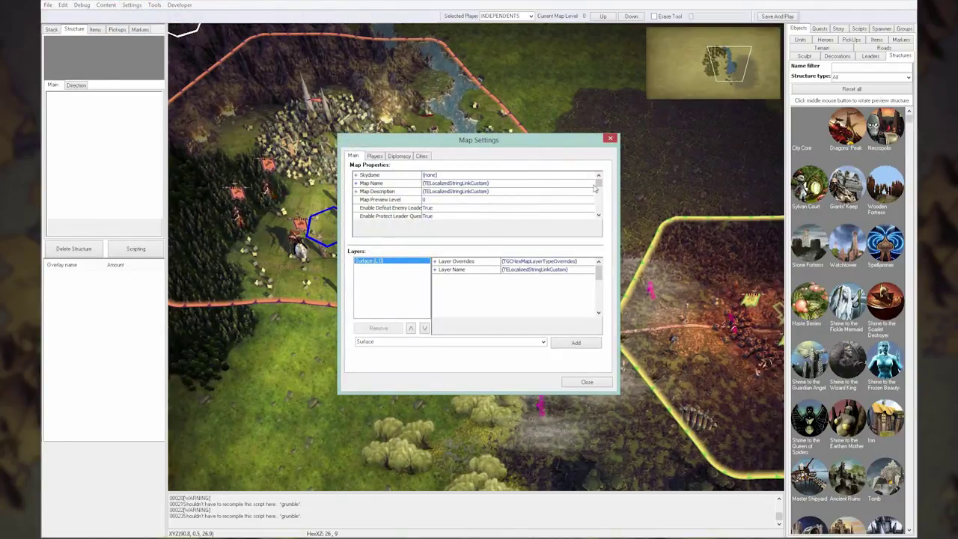
drag(600, 187, 604, 197)
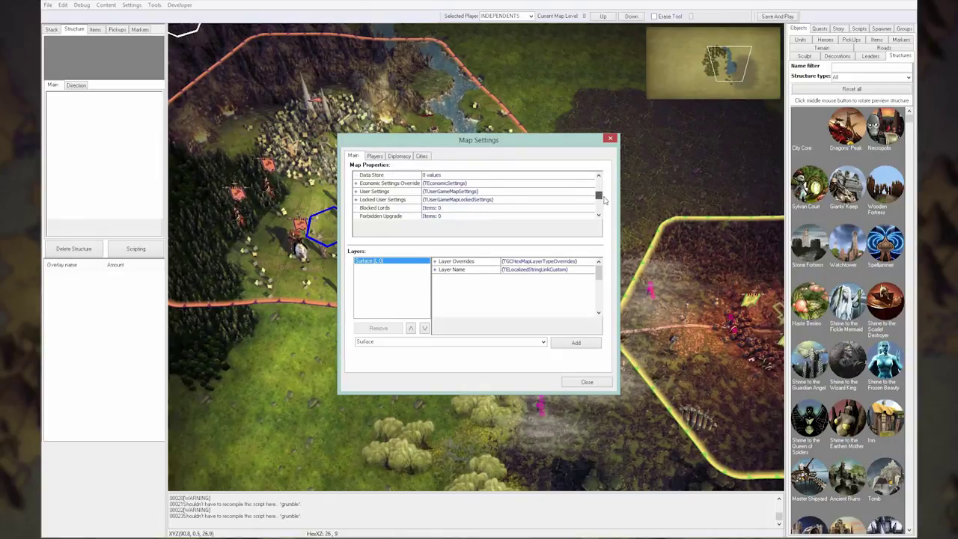
click(356, 192)
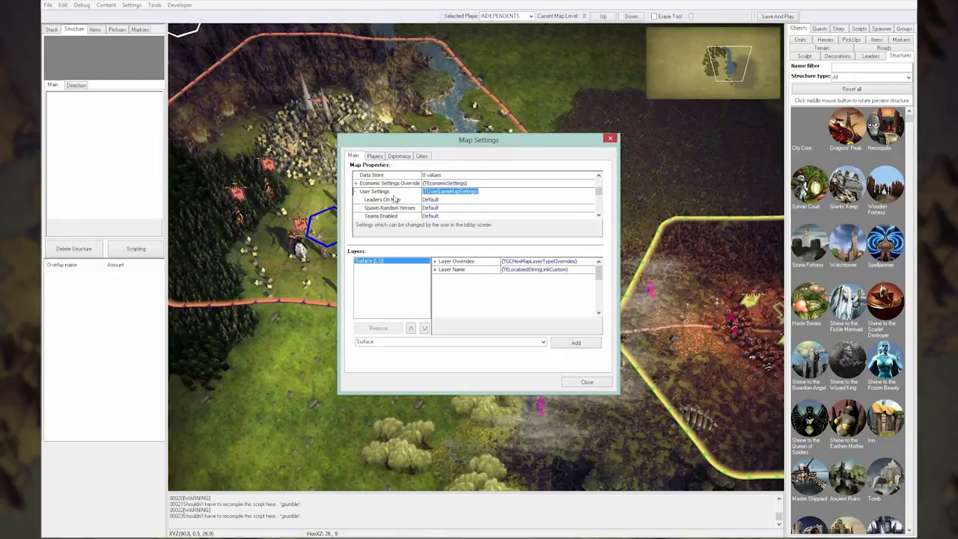
drag(599, 196, 602, 201)
click(463, 202)
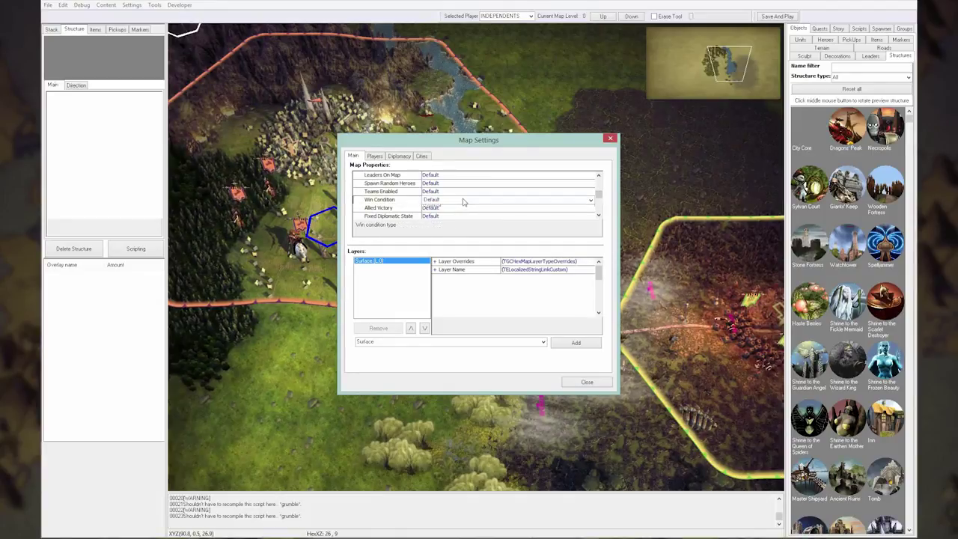
click(463, 201)
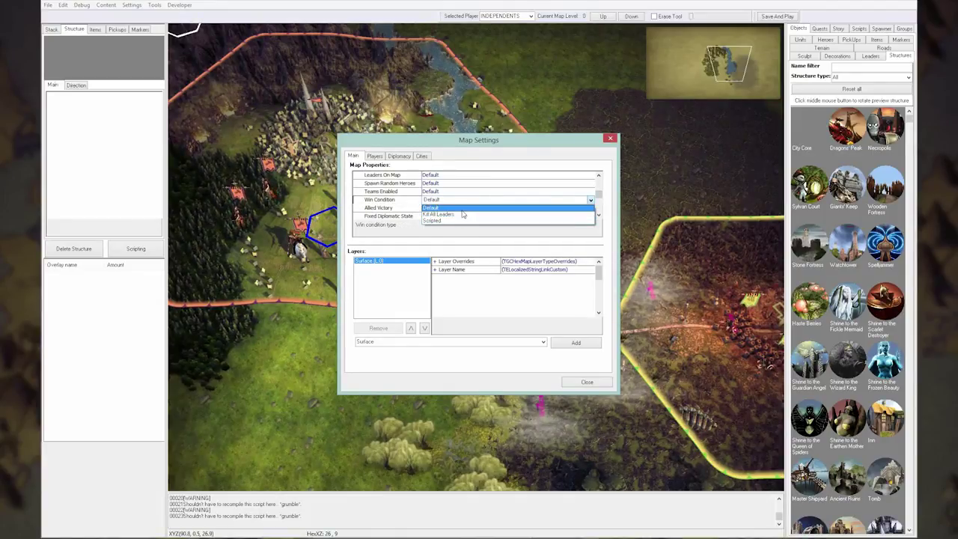
click(462, 211)
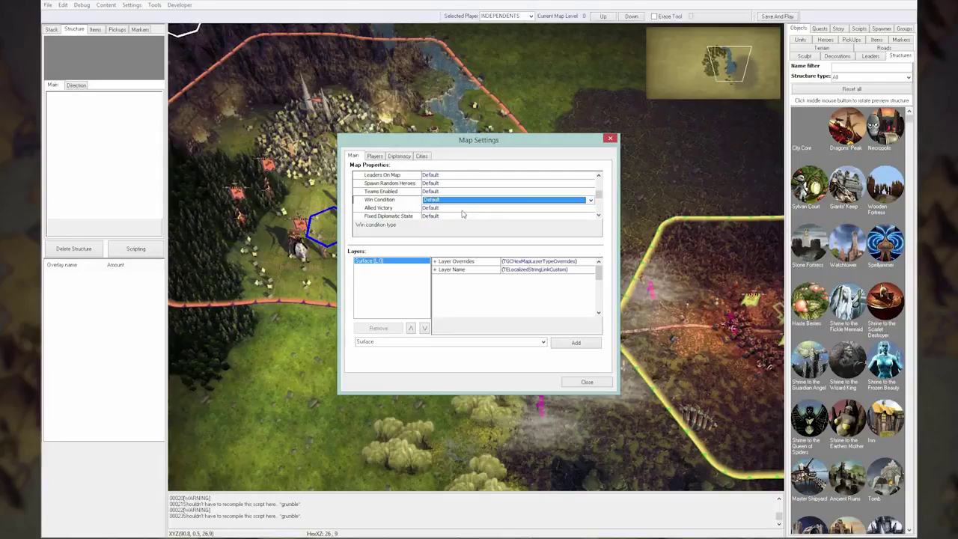
Review the remaining user settings of the map and the settings for the independent and numbered players
click(598, 215)
click(599, 216)
click(599, 215)
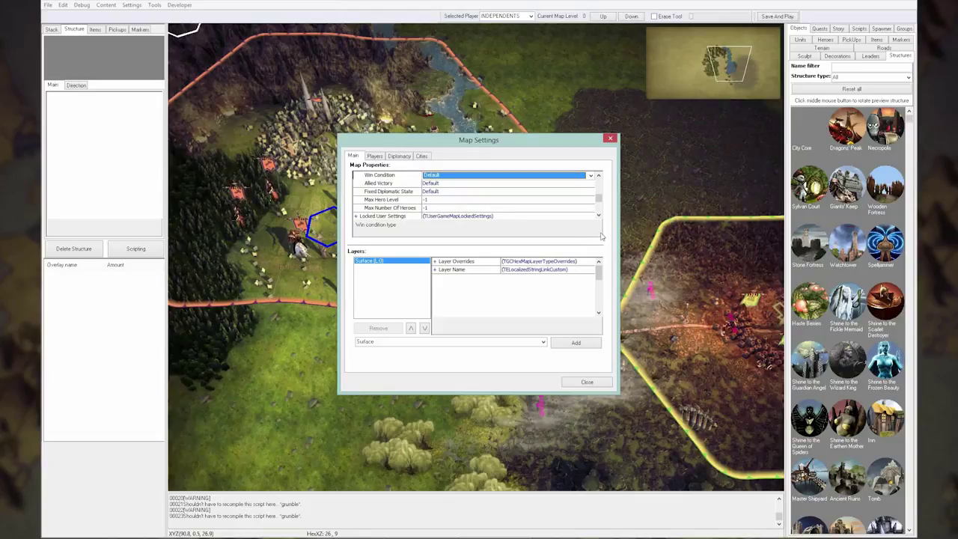
click(598, 216)
click(598, 215)
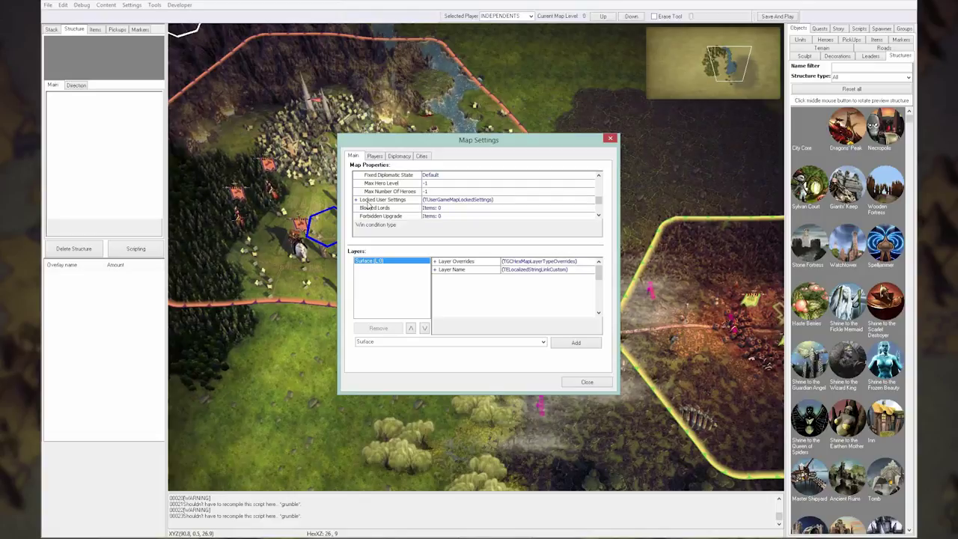
click(375, 156)
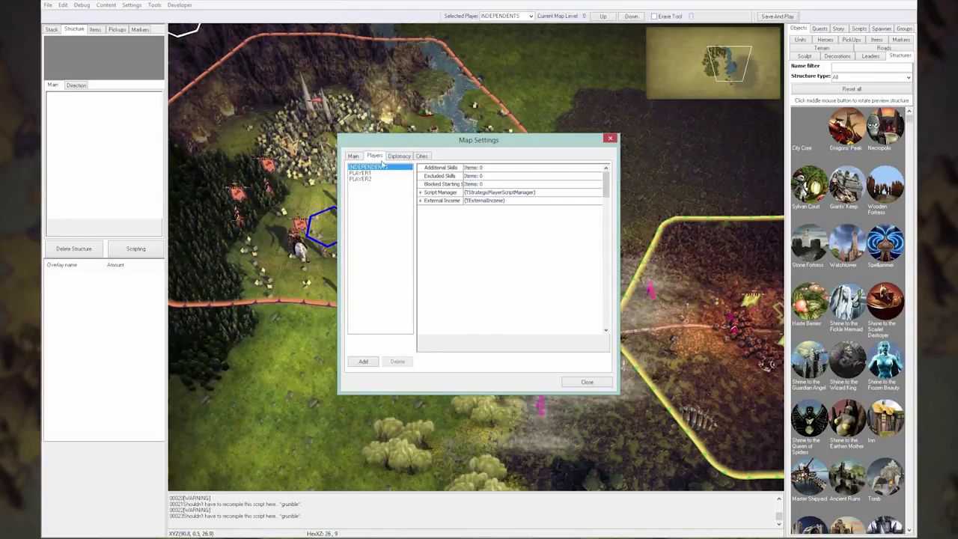
Cycle the diplomatic state between Player 1 and Player 2 through FP and A back to X, and view the Cities settings before closing
click(399, 156)
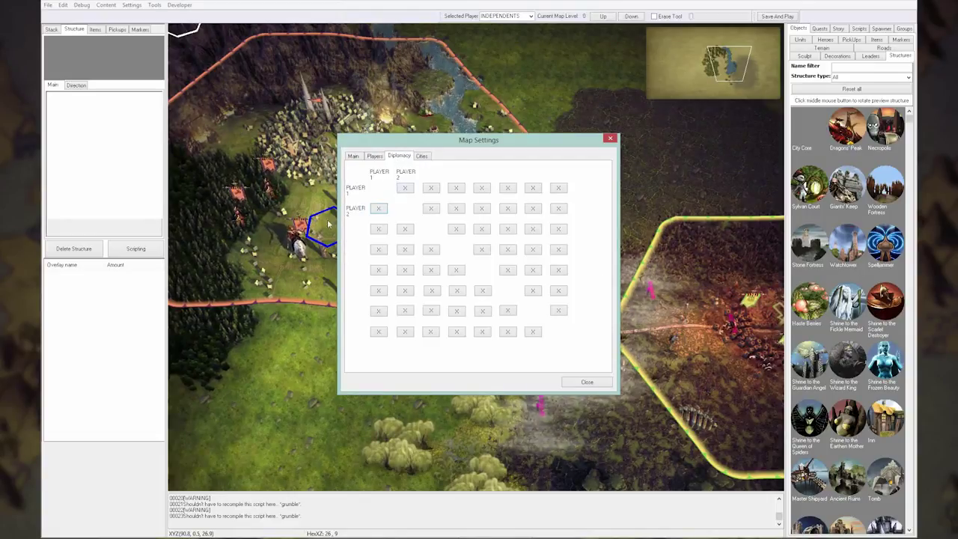
click(405, 189)
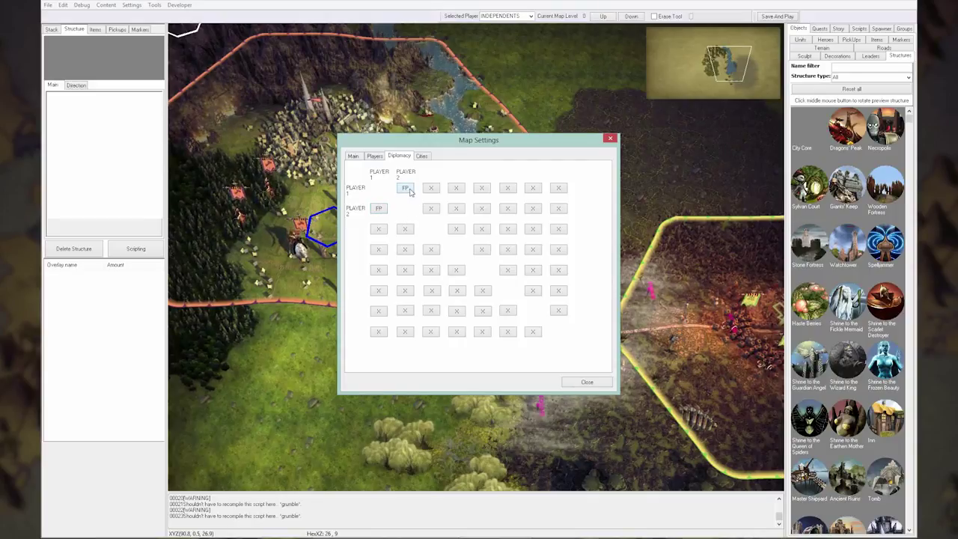
click(405, 189)
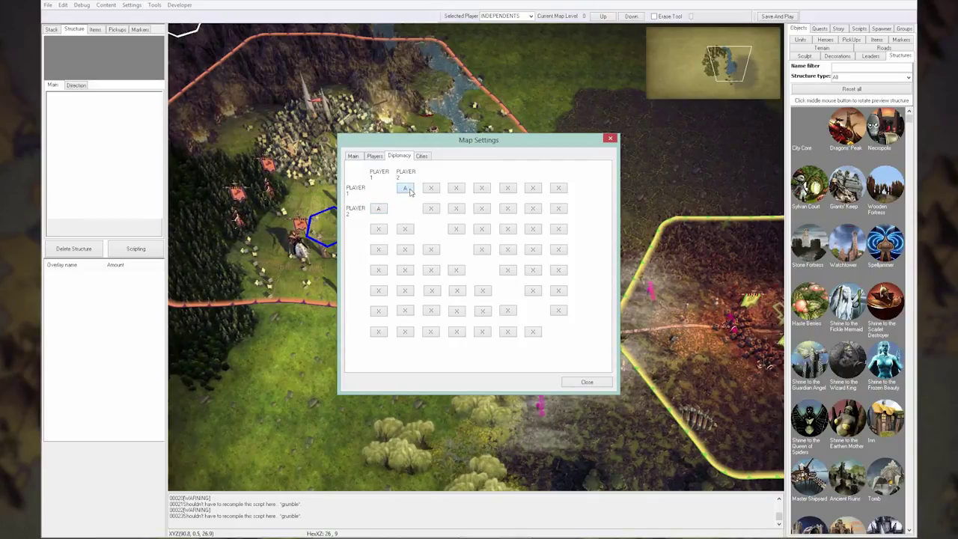
click(407, 189)
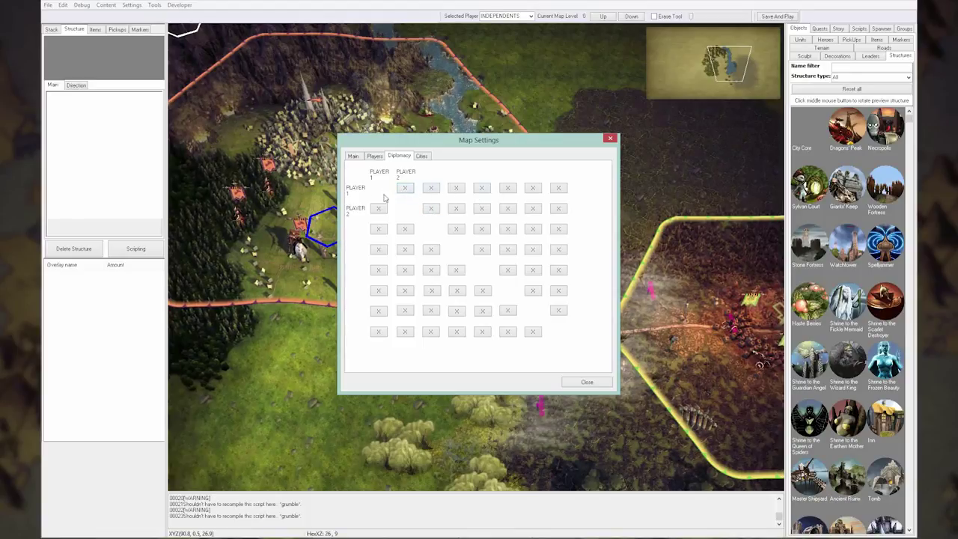
click(422, 156)
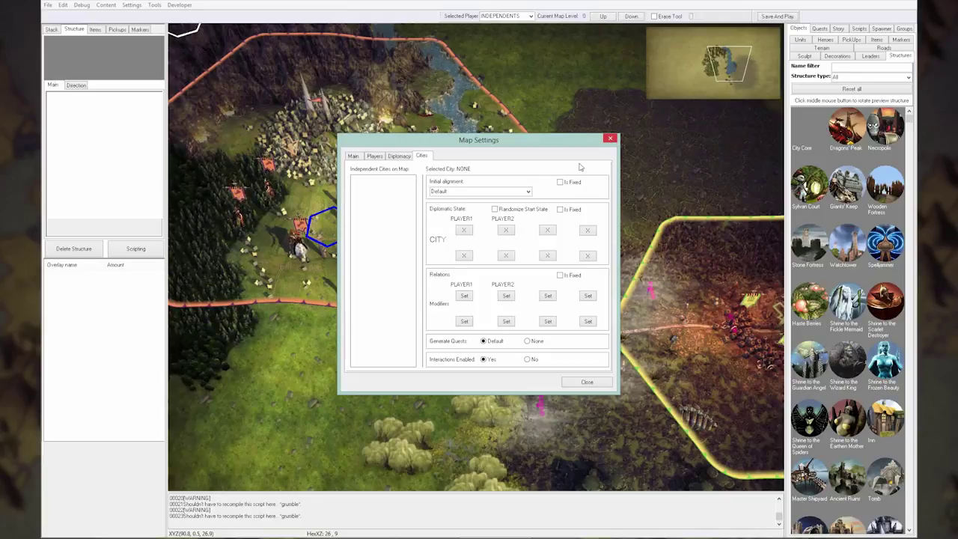
click(609, 139)
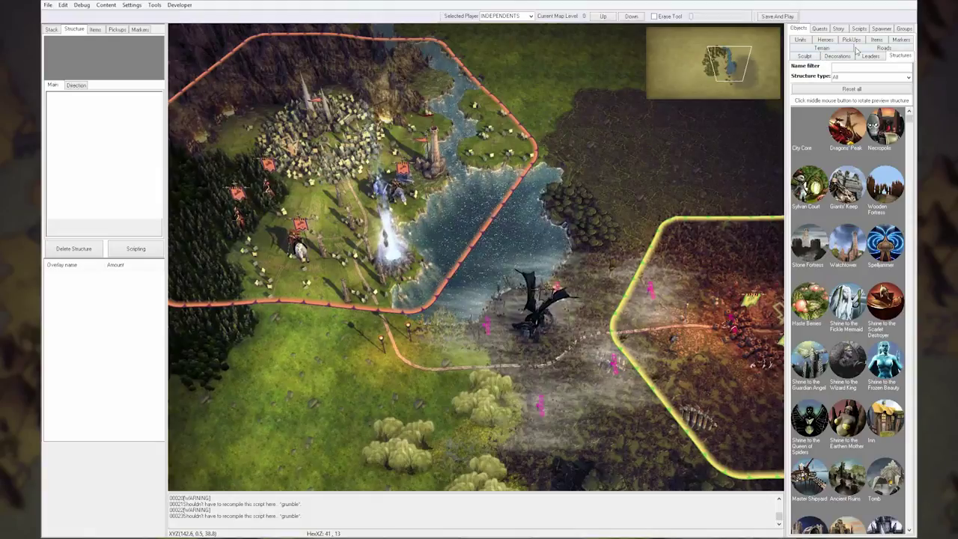
Place a Stack Area Trigger marker beside the watchtower near the lake and inspect its Player Alias Filter property
click(900, 39)
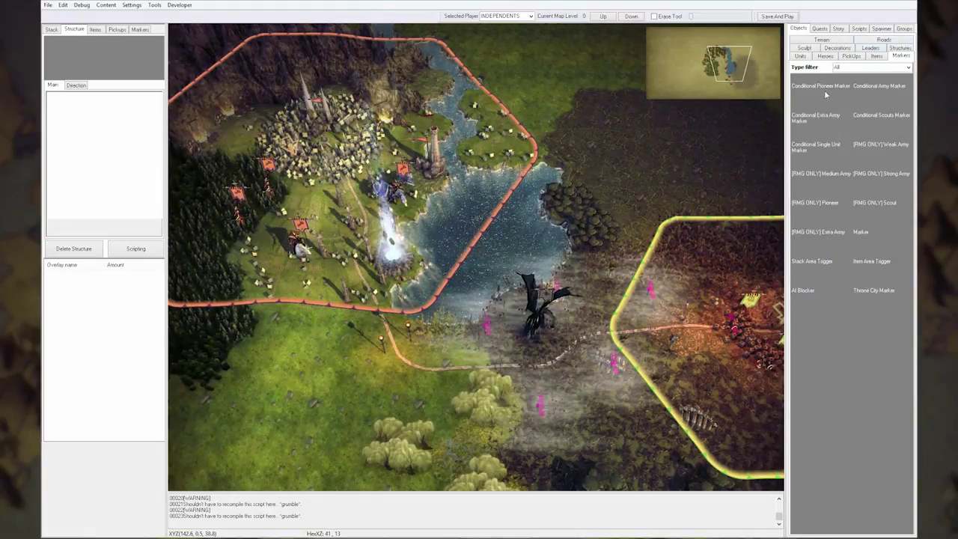
click(812, 261)
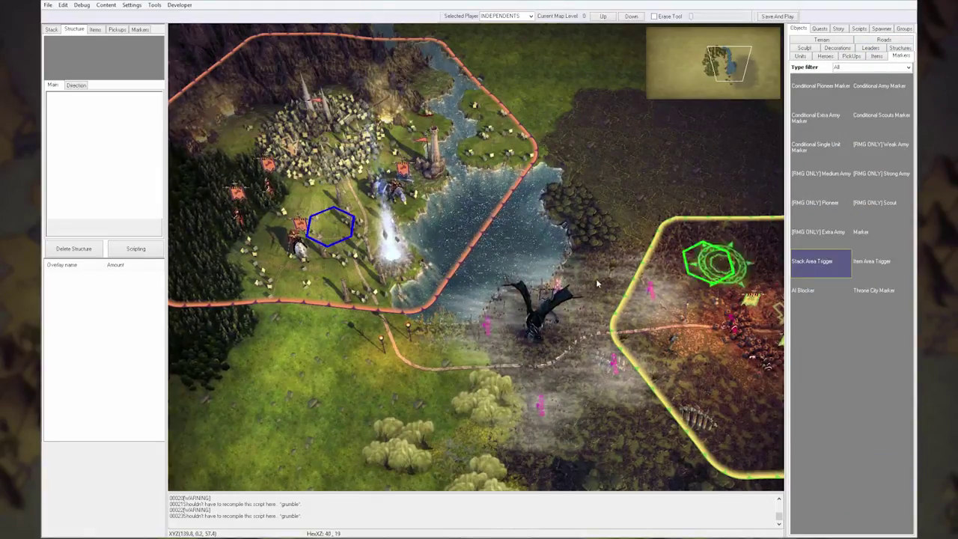
click(425, 173)
key(Escape)
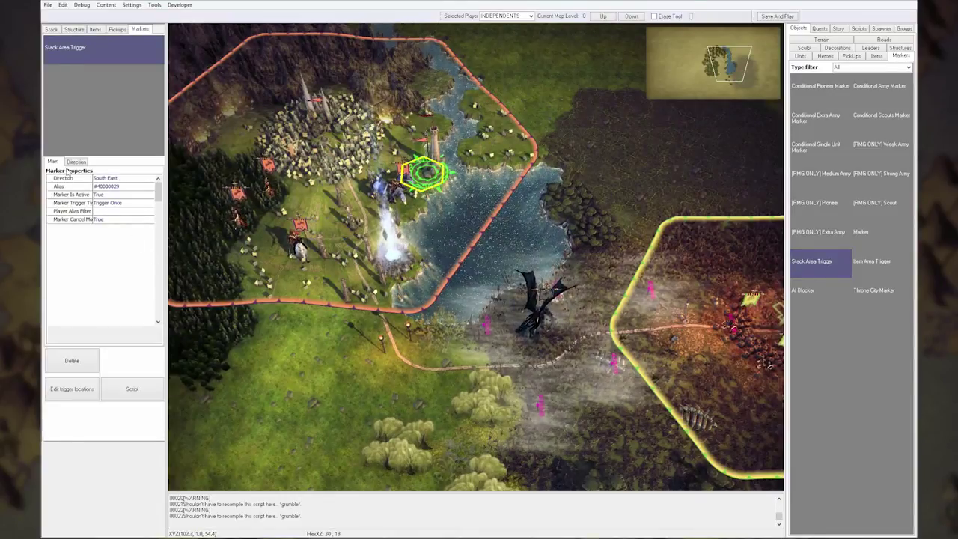
click(103, 213)
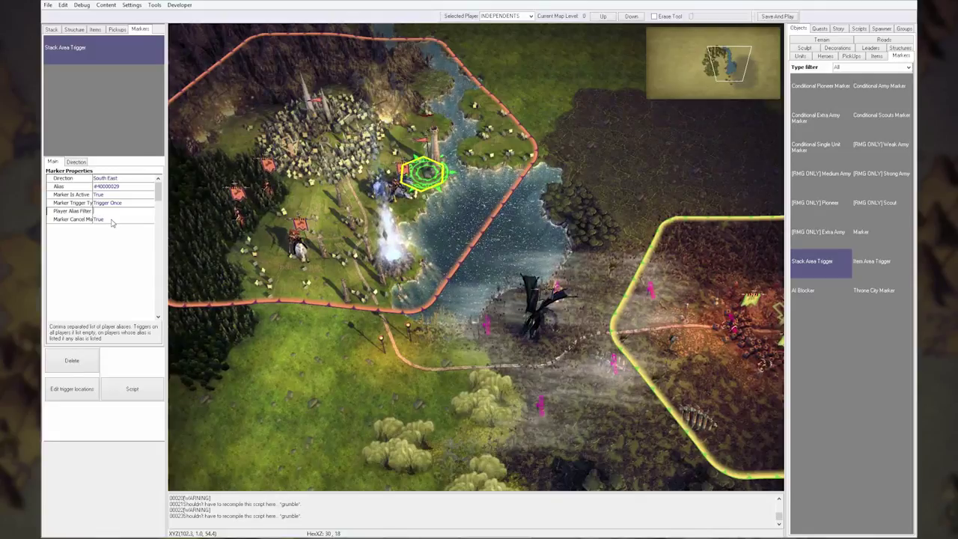
Define a new script named EventScript for the Stack Area Trigger
click(131, 388)
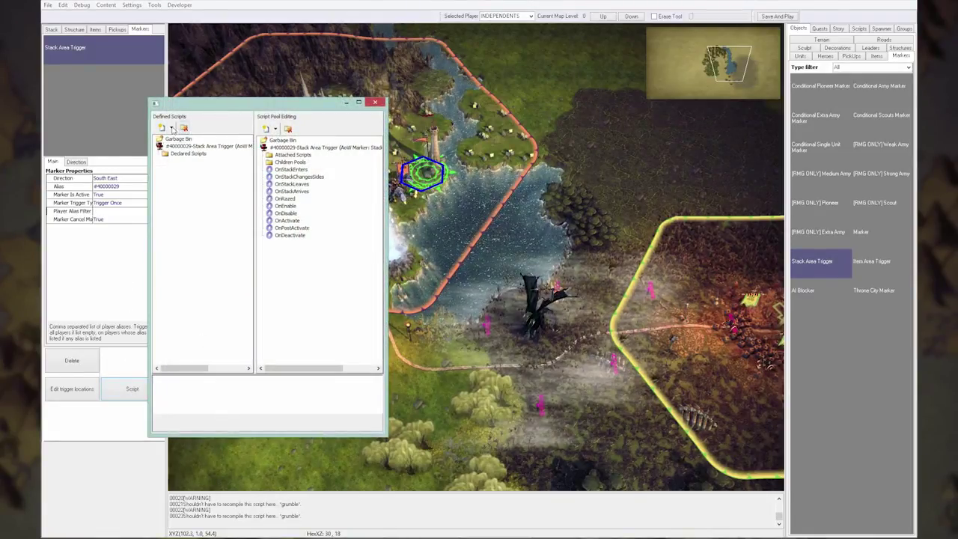
click(161, 127)
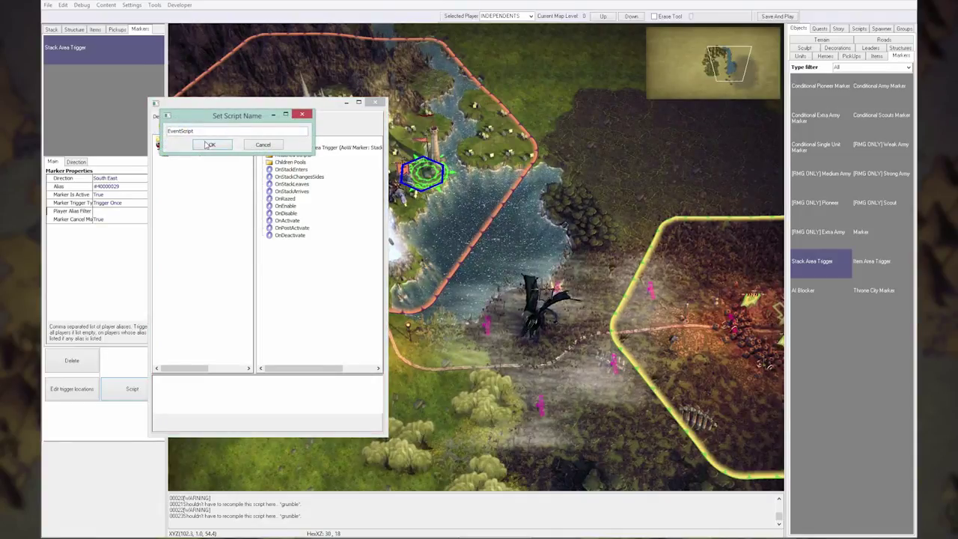
click(208, 145)
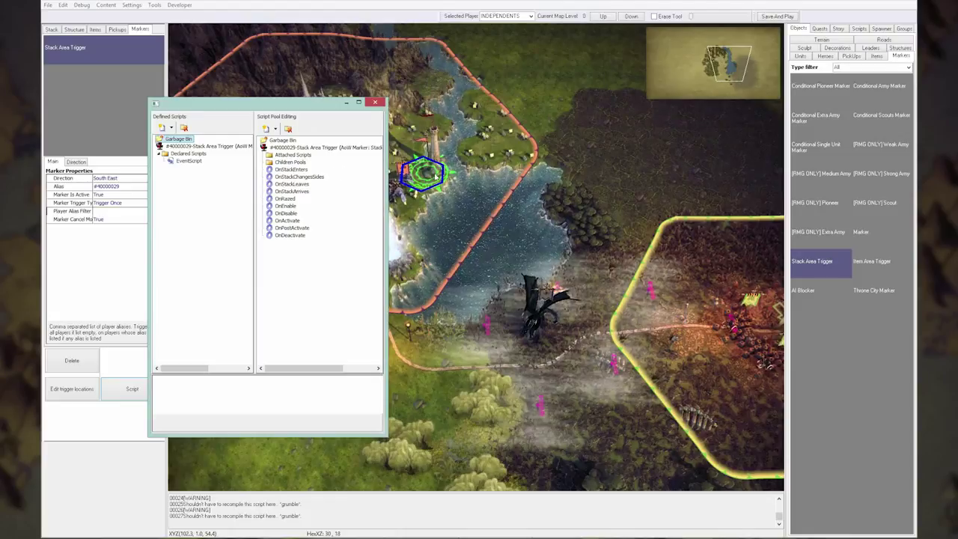
Try an OnStackEnters event function in EventScript, discard it unsaved, close the script windows and deselect the trigger
drag(299, 173, 180, 168)
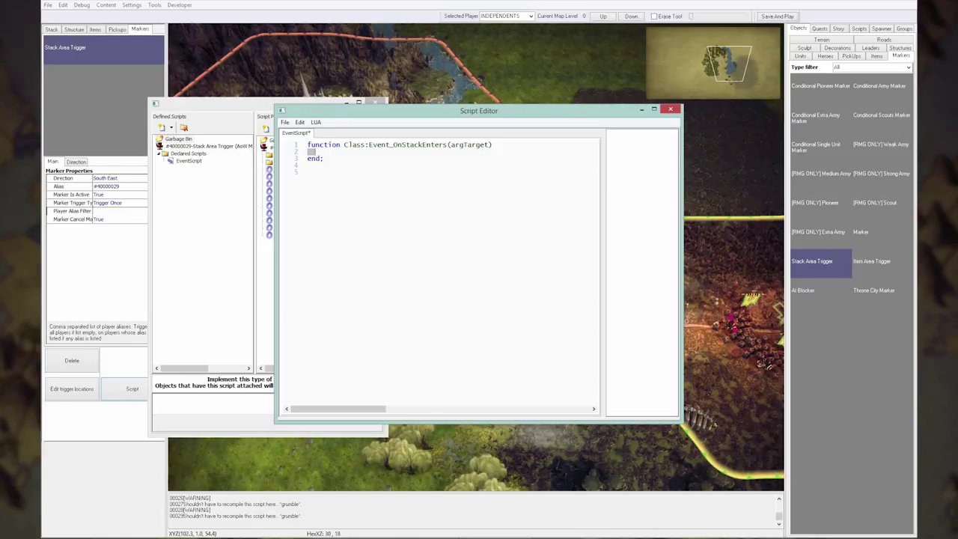
click(669, 110)
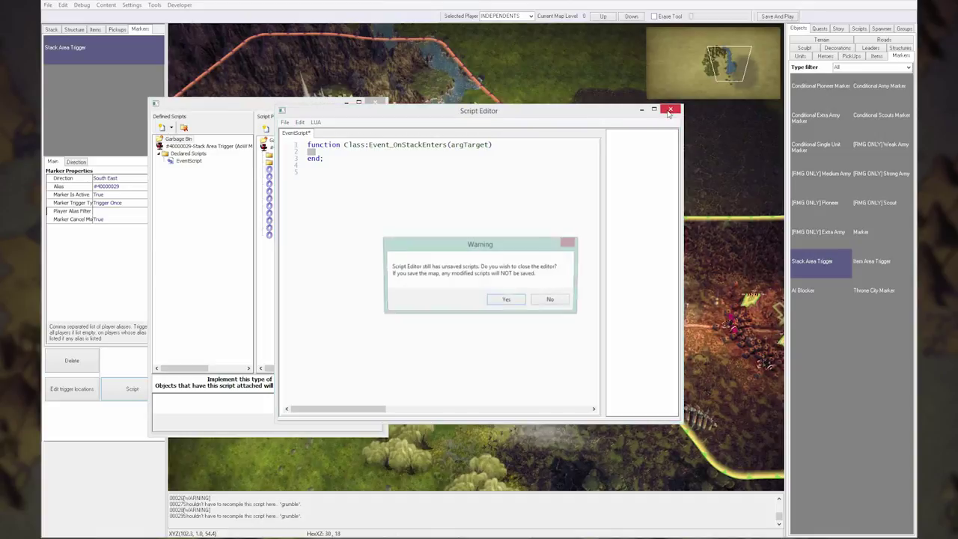
click(503, 297)
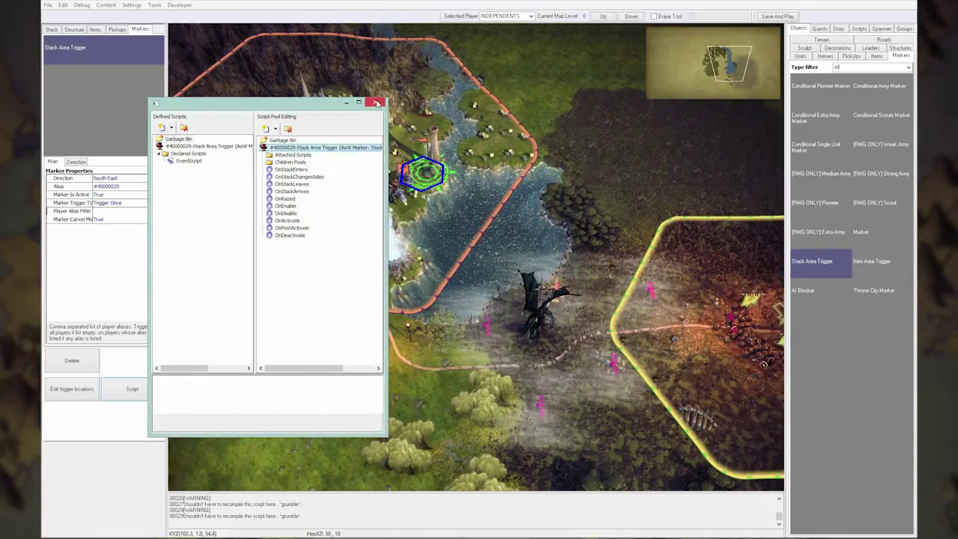
click(374, 102)
right_click(514, 187)
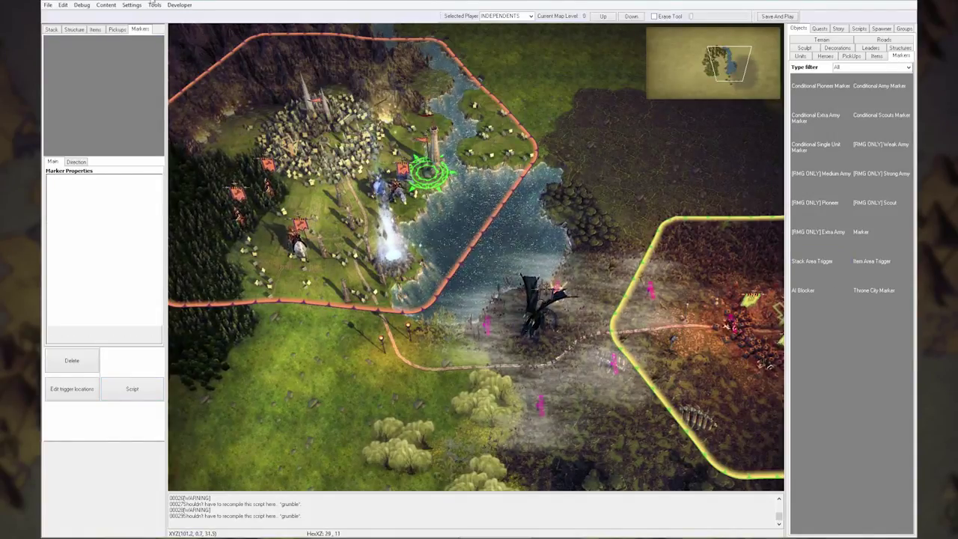
Add Test.cam from the Title/Maps folder as a scenario in the Campaign Editor and expand its Description property
click(154, 5)
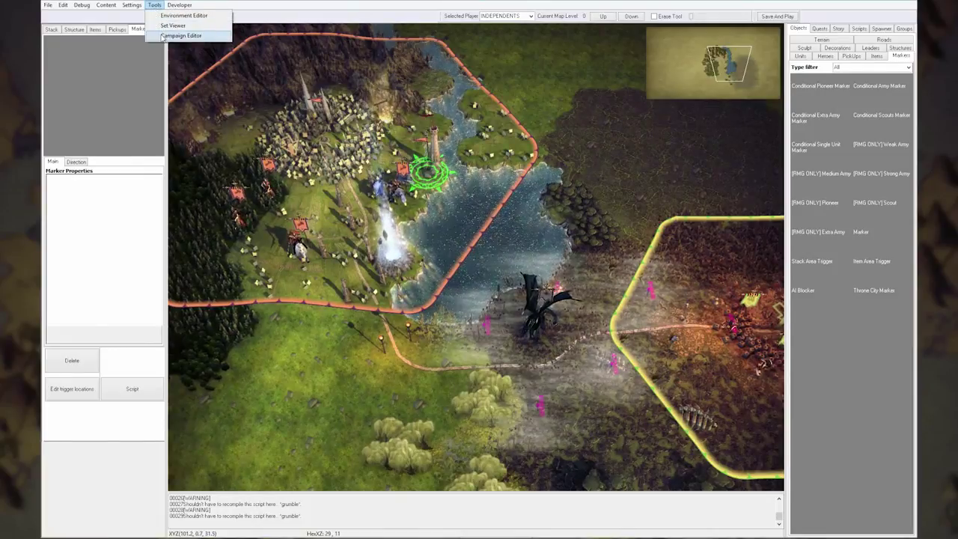
click(187, 33)
drag(255, 131, 300, 105)
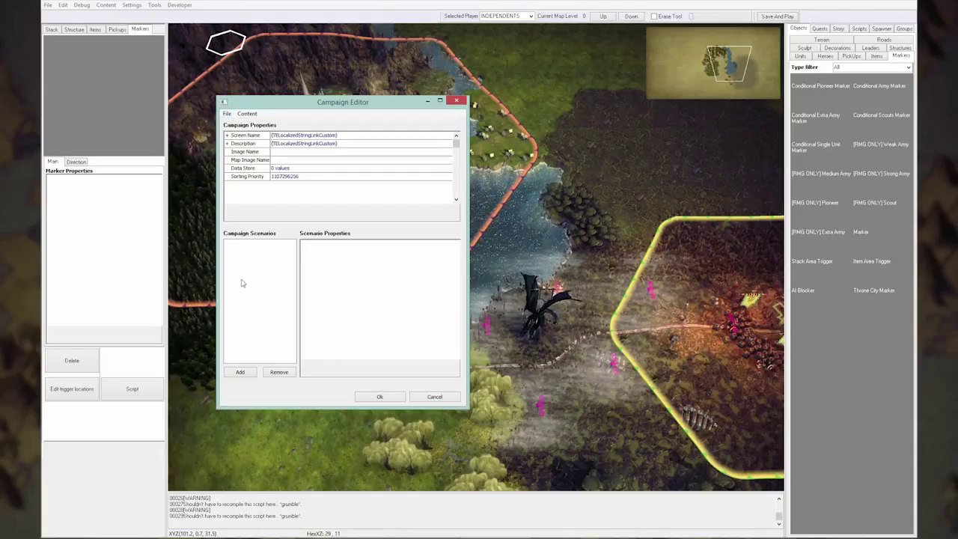
click(242, 372)
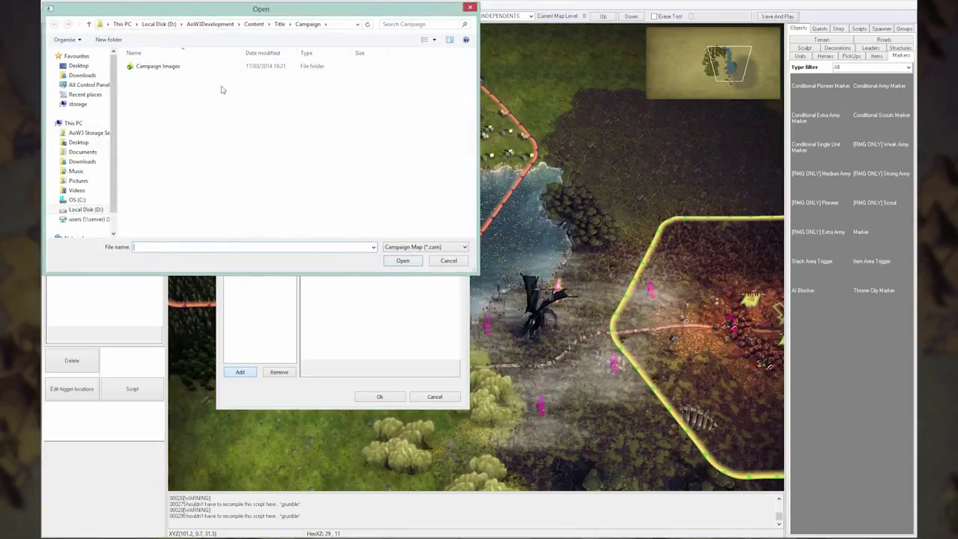
click(279, 24)
double_click(153, 114)
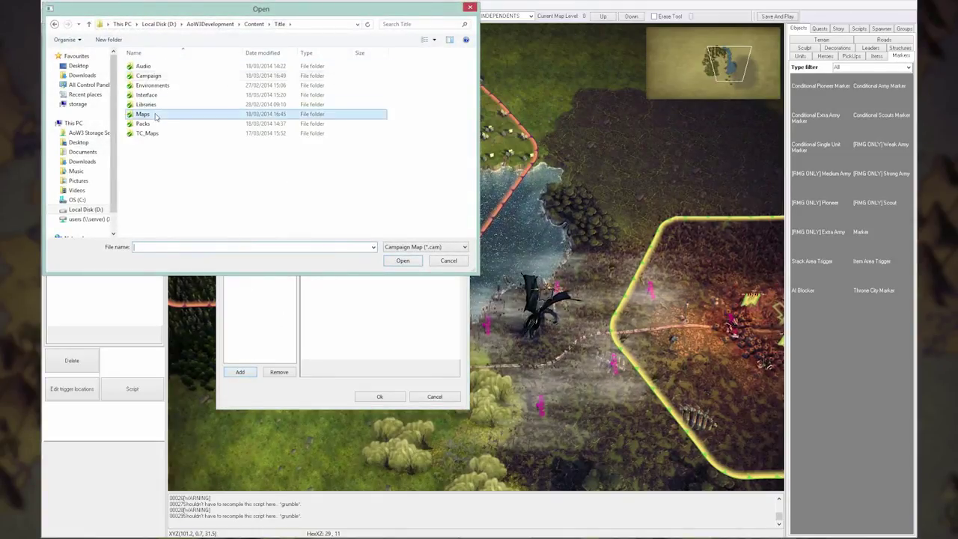
click(149, 67)
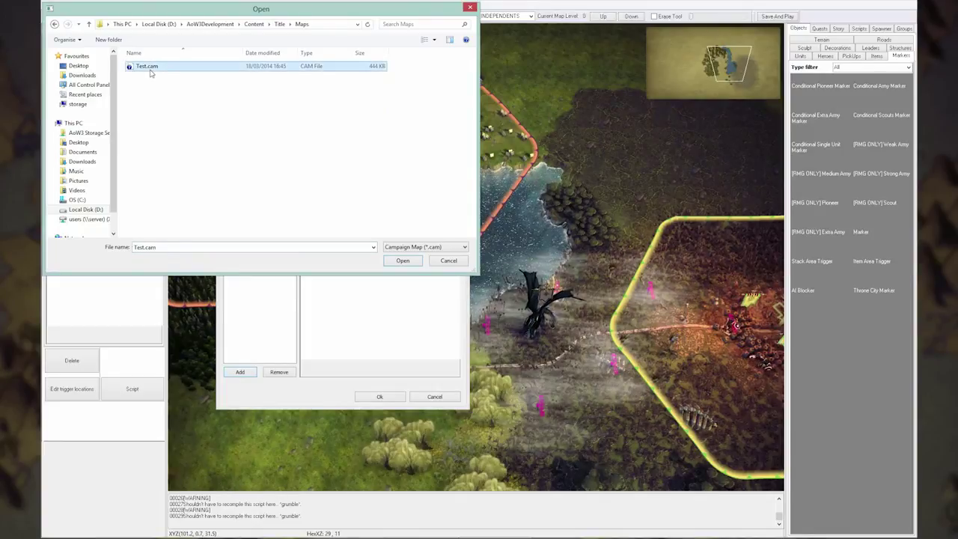
click(394, 261)
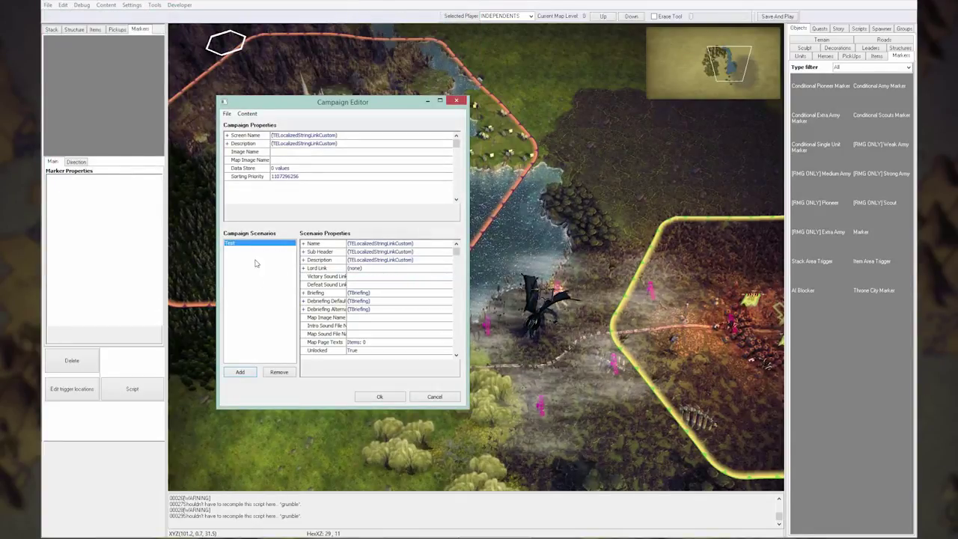
click(304, 260)
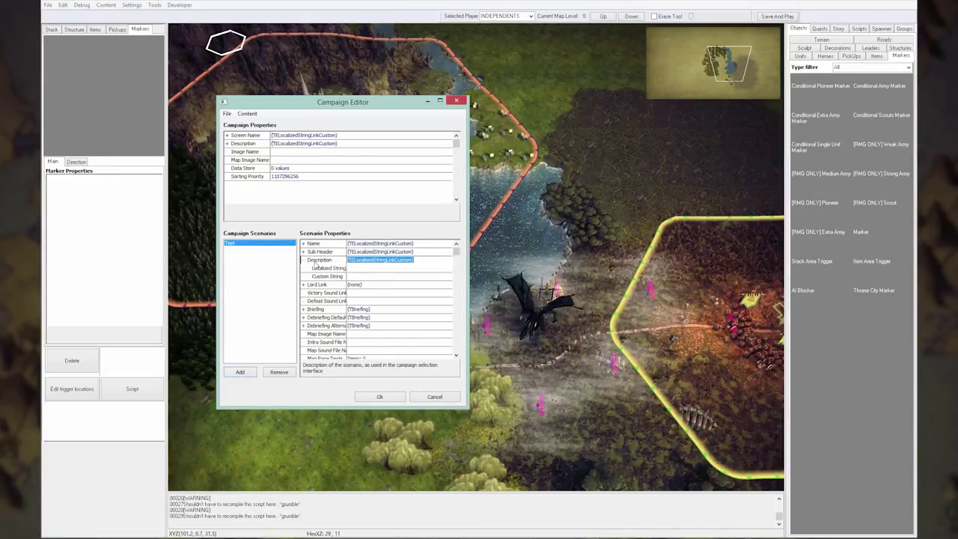
Check the Test scenario's Description Custom String field and add one new page to its Briefing Pages
click(342, 277)
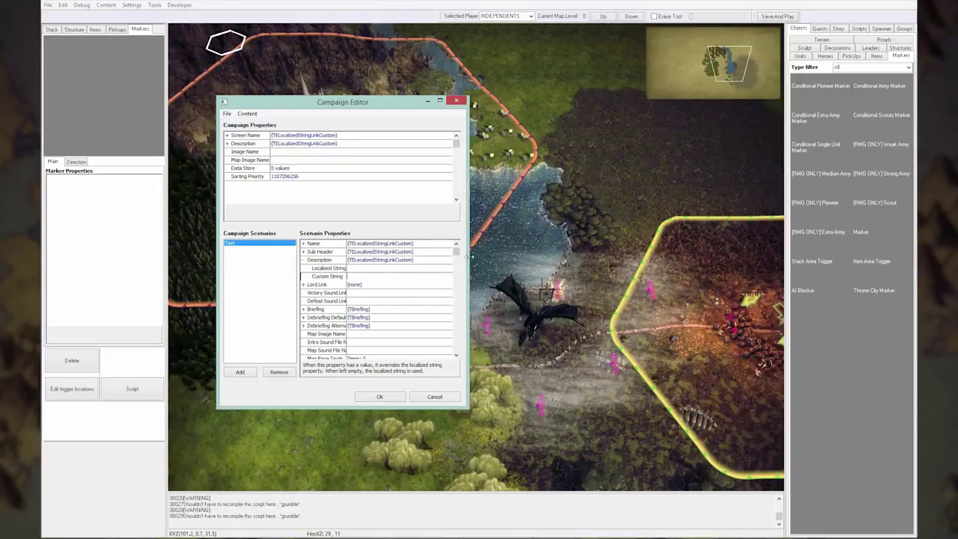
drag(457, 252, 397, 270)
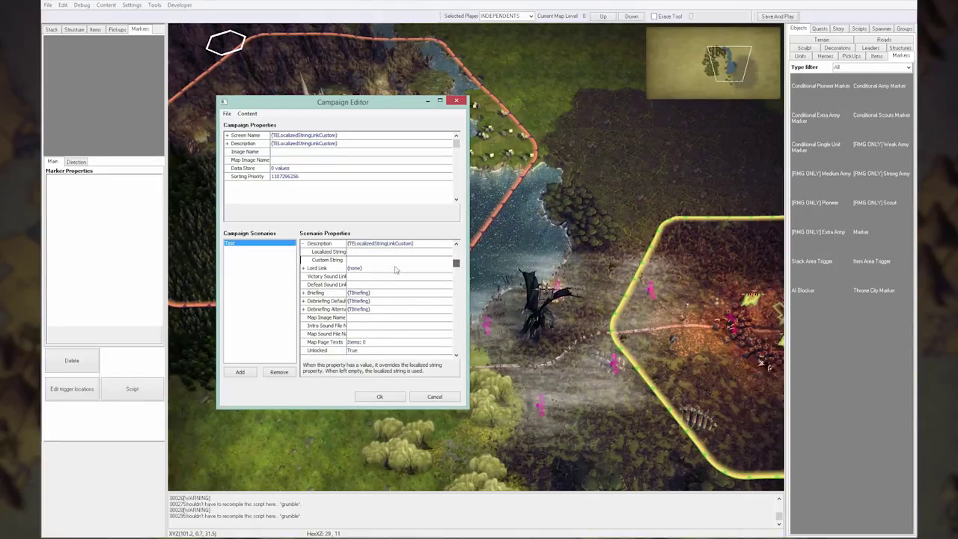
click(303, 293)
click(383, 302)
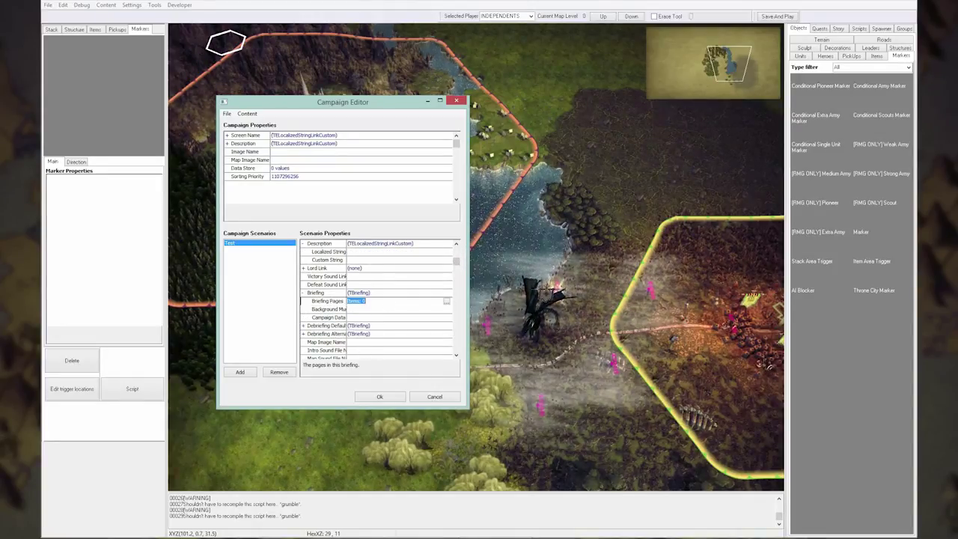
click(446, 302)
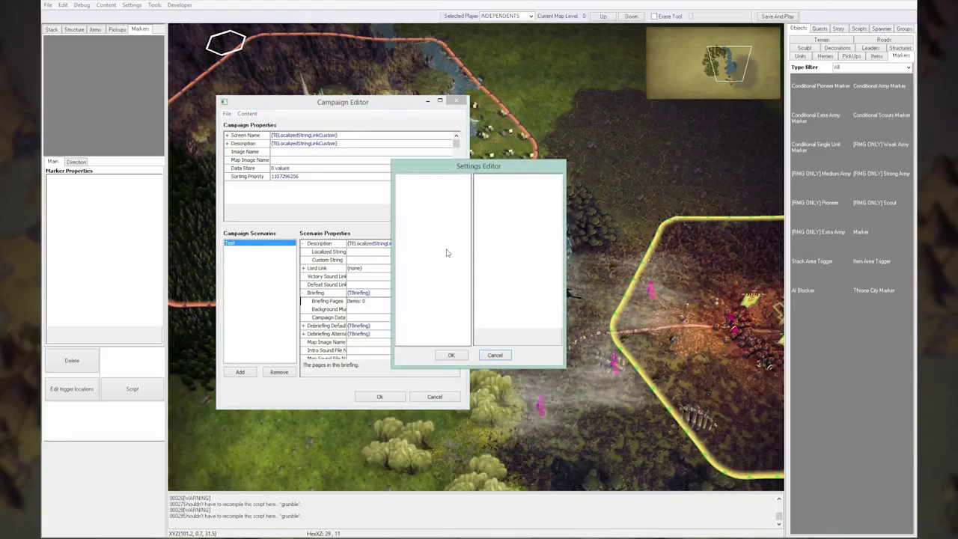
right_click(442, 221)
click(456, 224)
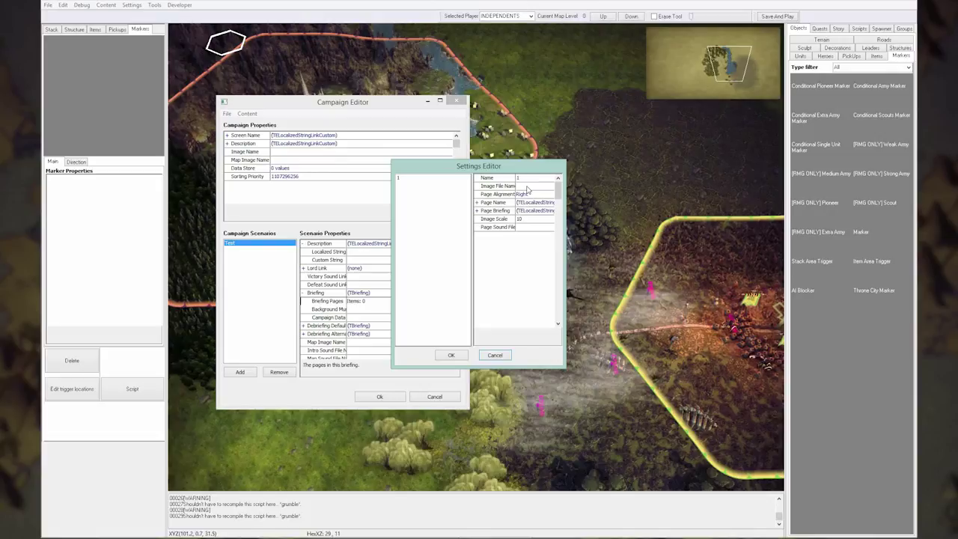
Review the text properties under Page Name and Page Briefing for the new briefing page, and accept the page
click(476, 203)
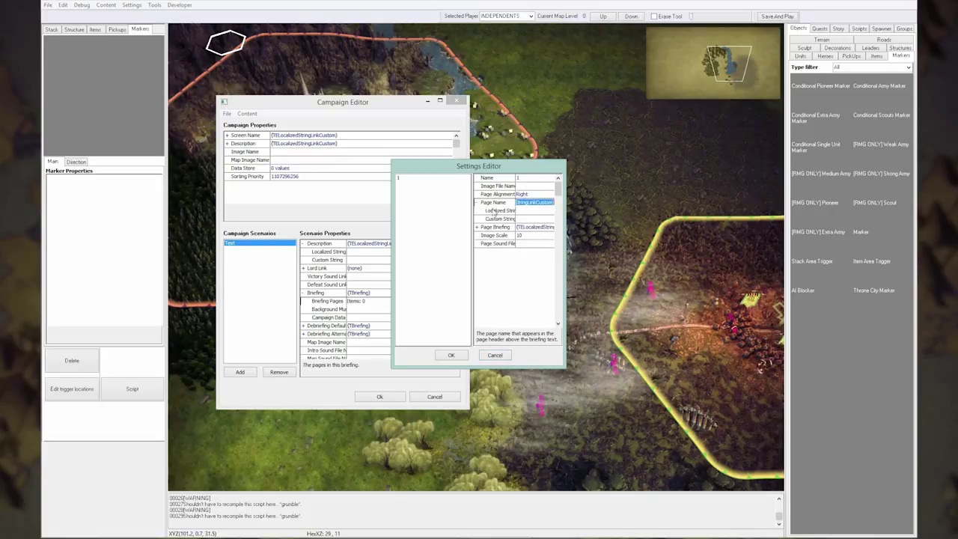
click(534, 220)
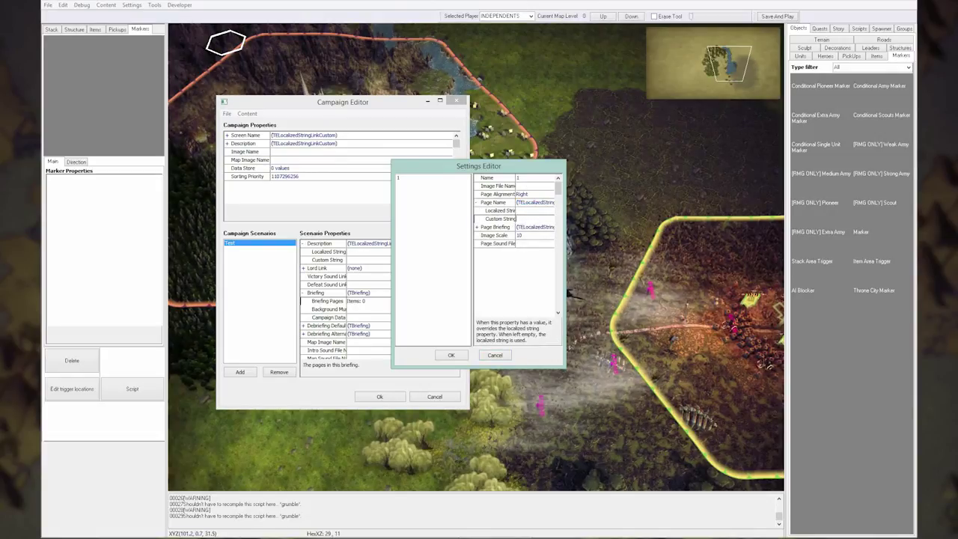
double_click(492, 227)
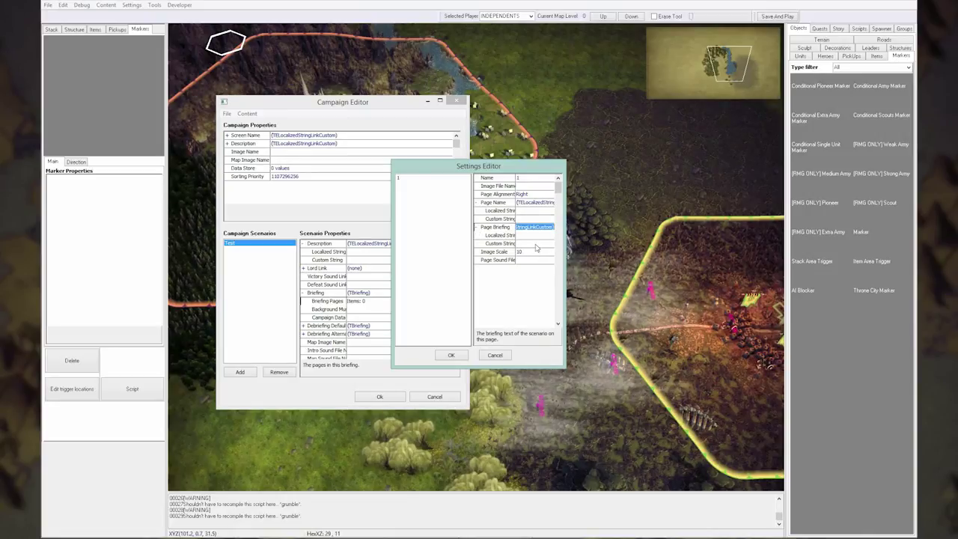
click(458, 354)
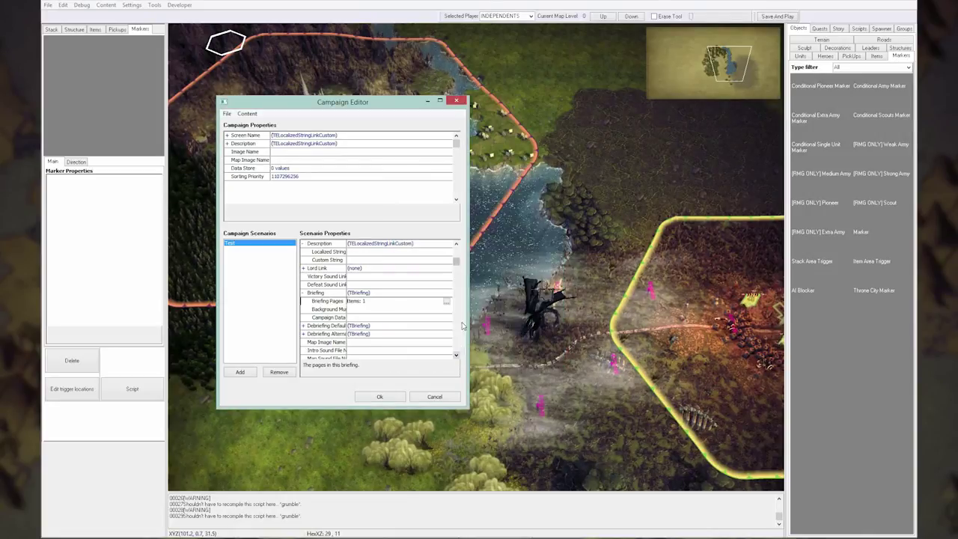